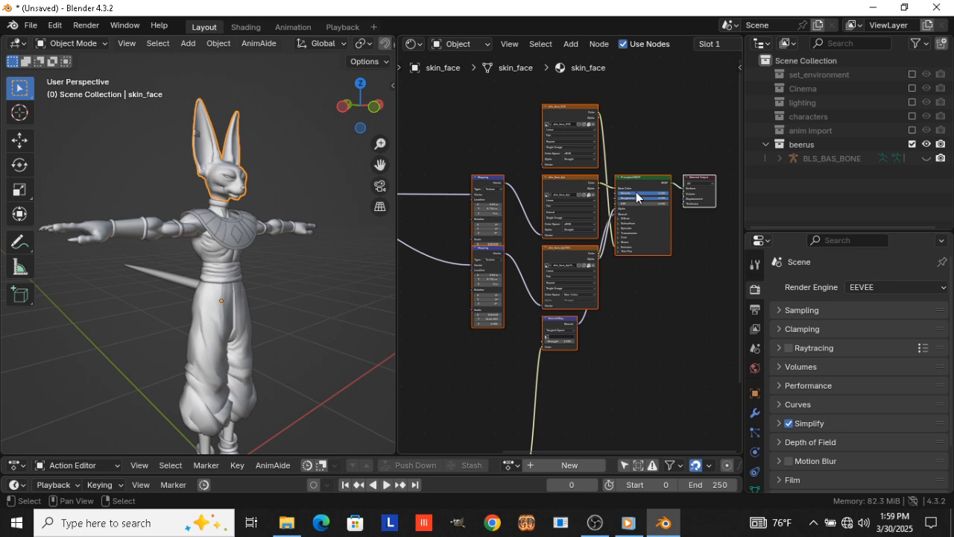
Select the skin_face mesh and deselect the Material Output node, keeping its other material nodes selected
{"action": "scroll", "coordinate": [188, 162], "scroll_direction": "up", "scroll_amount": 6}
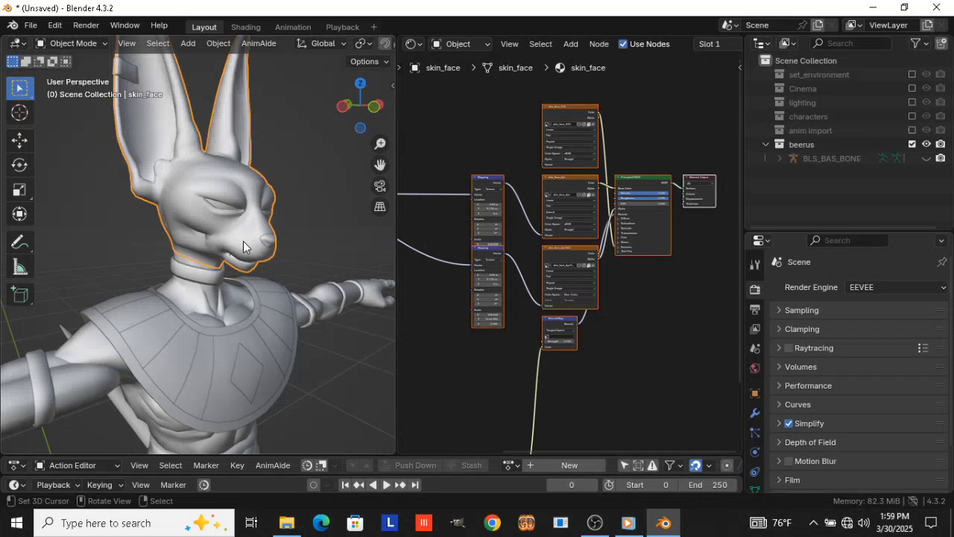
{"action": "left_click", "coordinate": [243, 246]}
{"action": "left_click", "coordinate": [246, 240]}
{"action": "left_click", "coordinate": [249, 239]}
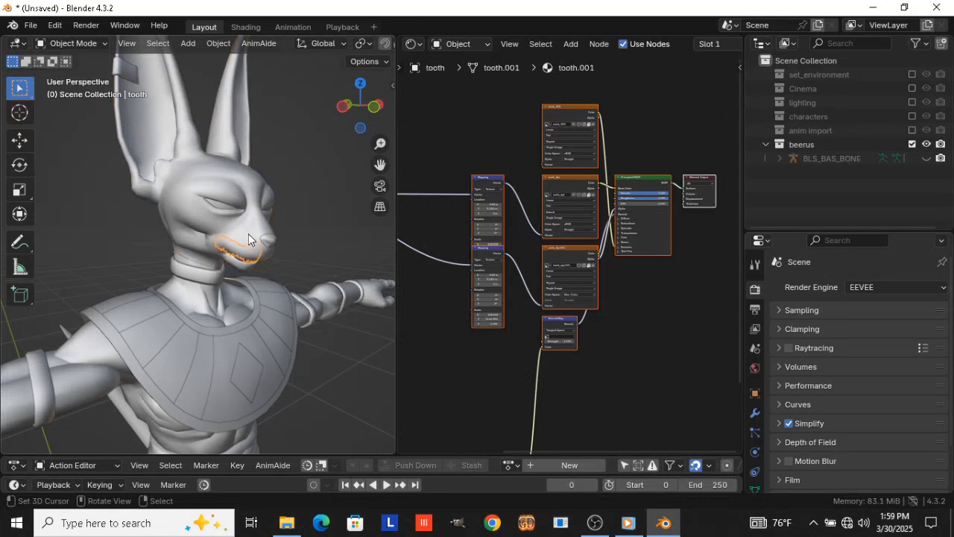
{"action": "left_click", "coordinate": [249, 240]}
{"action": "scroll", "coordinate": [630, 163], "scroll_direction": "up", "scroll_amount": 3}
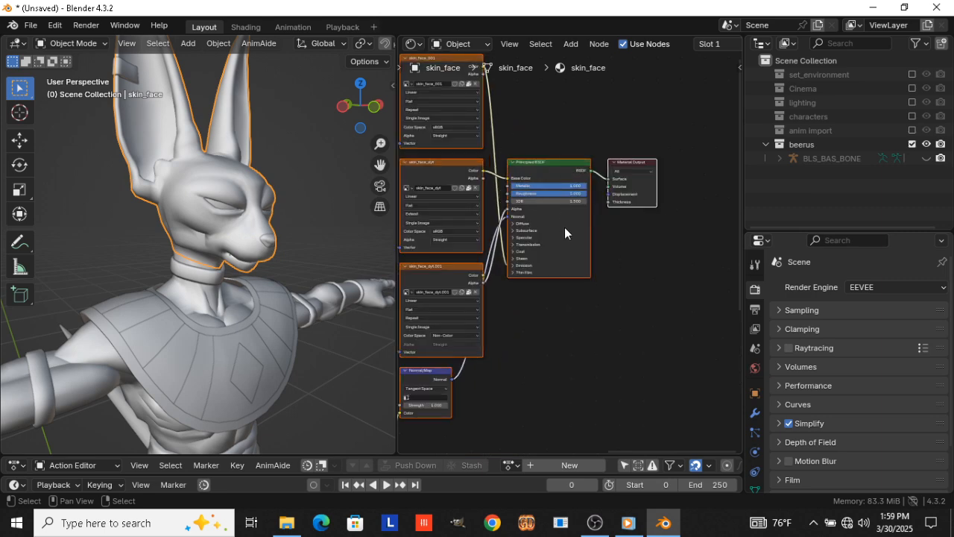
{"action": "mouse_move", "coordinate": [674, 277]}
{"action": "left_mouse_down"}
{"action": "mouse_move", "coordinate": [617, 119]}
{"action": "mouse_move", "coordinate": [686, 284]}
{"action": "left_mouse_up"}
{"action": "key", "text": "a"}
Enable Screencast Keys in the 3D viewport with a background behind the display
{"action": "key", "text": "n"}
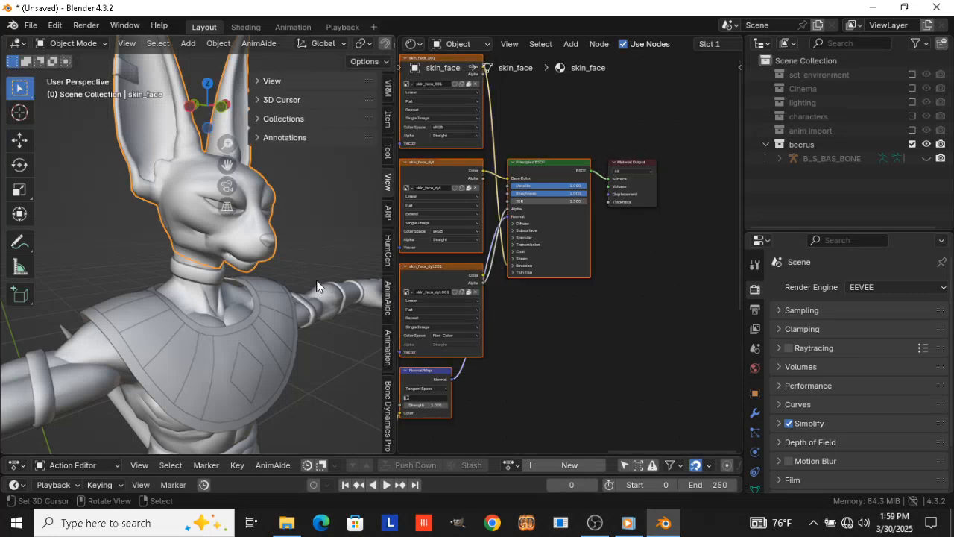
{"action": "scroll", "coordinate": [381, 414], "scroll_direction": "down", "scroll_amount": 5}
{"action": "left_click", "coordinate": [384, 416]}
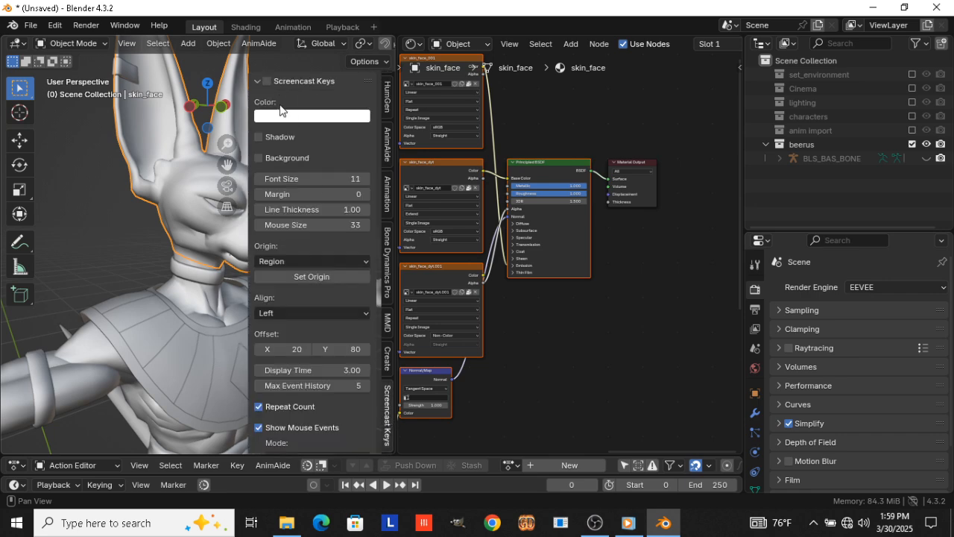
{"action": "left_click", "coordinate": [276, 80]}
{"action": "left_click", "coordinate": [276, 80]}
{"action": "left_click", "coordinate": [267, 81]}
{"action": "left_click", "coordinate": [259, 158]}
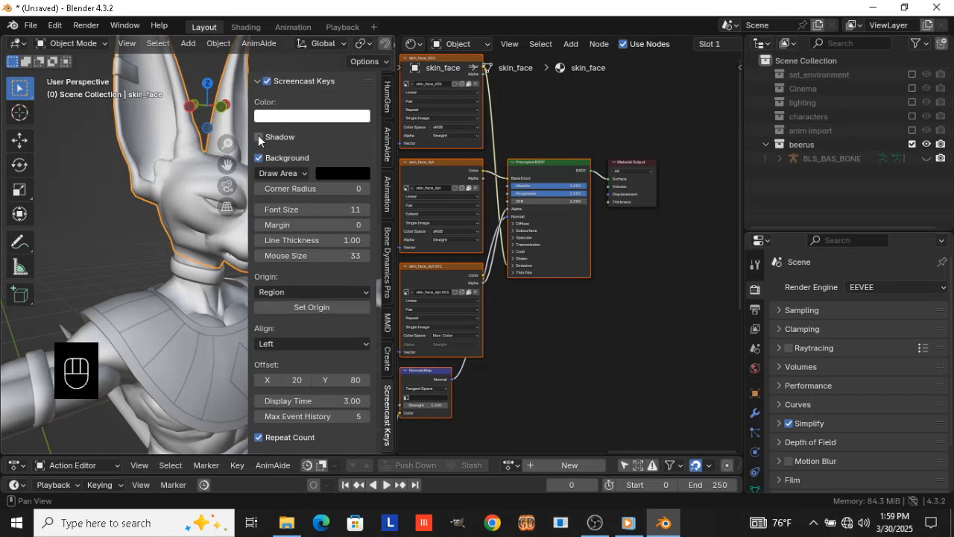
{"action": "key", "text": "n"}
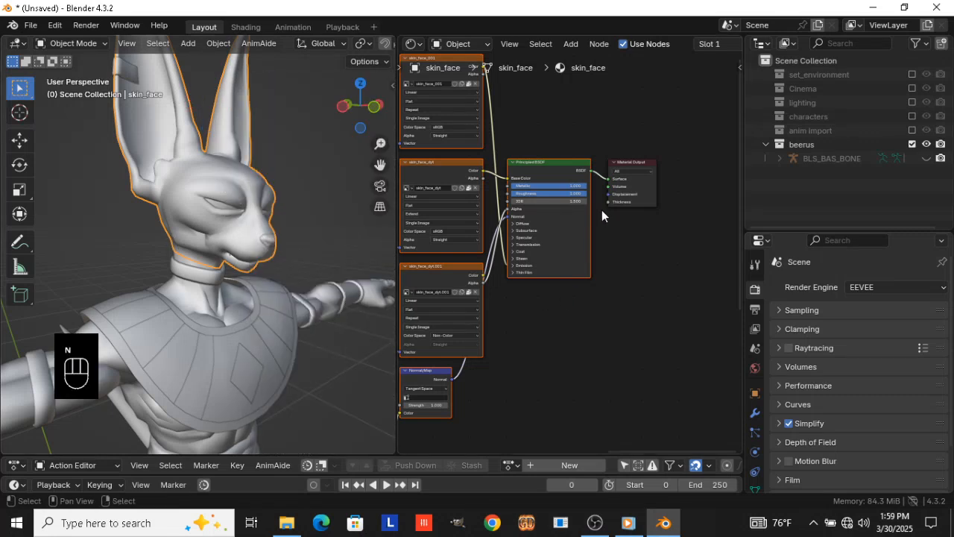
Delete all nodes of the skin_face material except the Material Output
{"action": "key", "text": "x"}
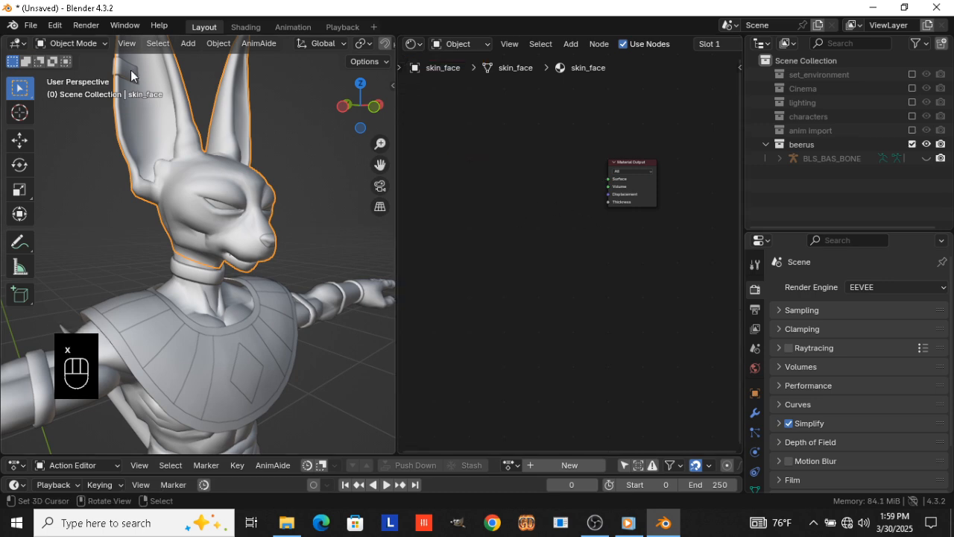
Append the KaioToon6 material from KaioToon_v6.blend in the Blender add-ons folder inside Blender Files
{"action": "left_click", "coordinate": [29, 26]}
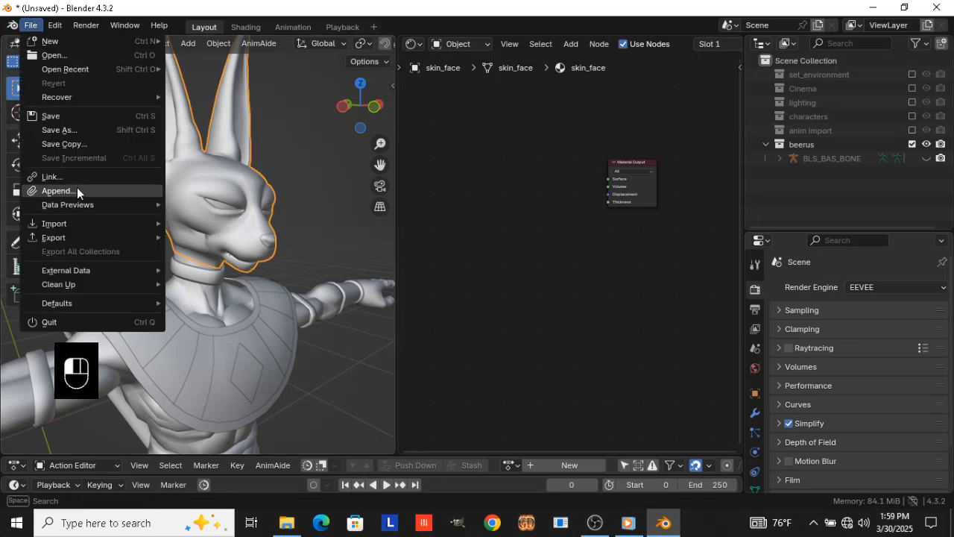
{"action": "left_click", "coordinate": [76, 187]}
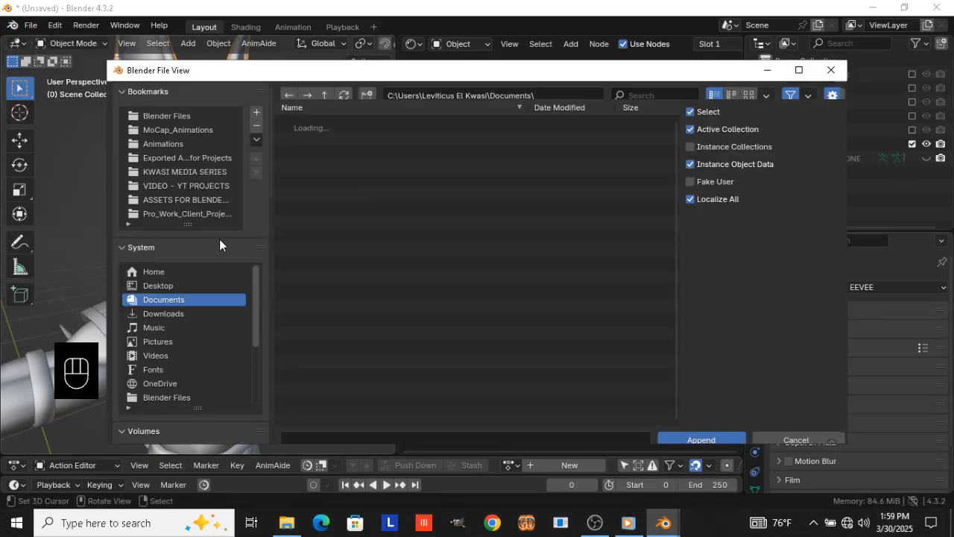
{"action": "left_click", "coordinate": [169, 117]}
{"action": "double_click", "coordinate": [351, 149]}
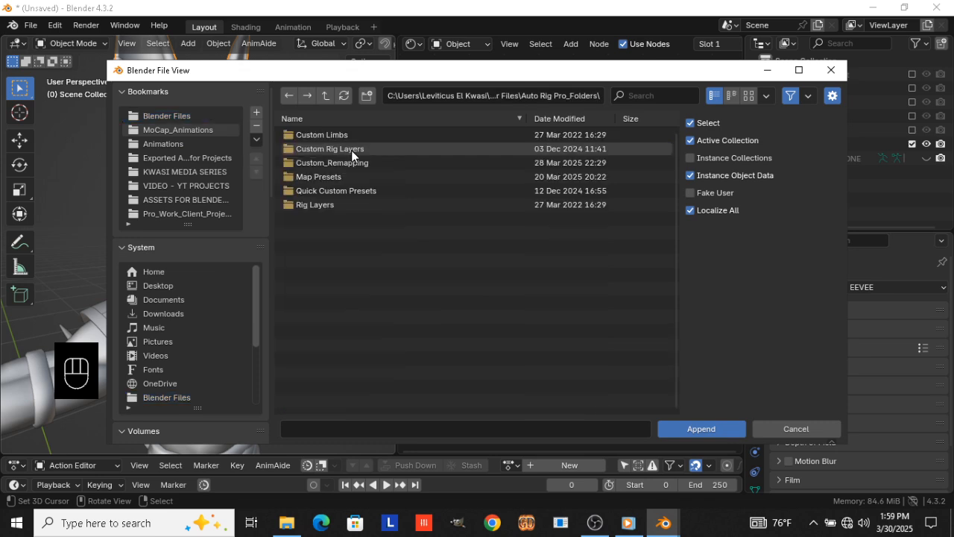
{"action": "left_click", "coordinate": [174, 116]}
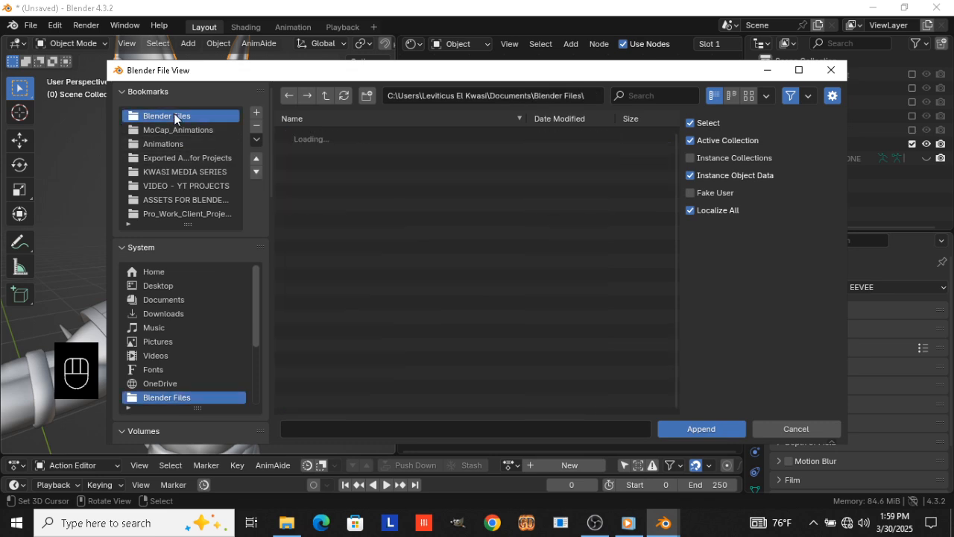
{"action": "double_click", "coordinate": [339, 161]}
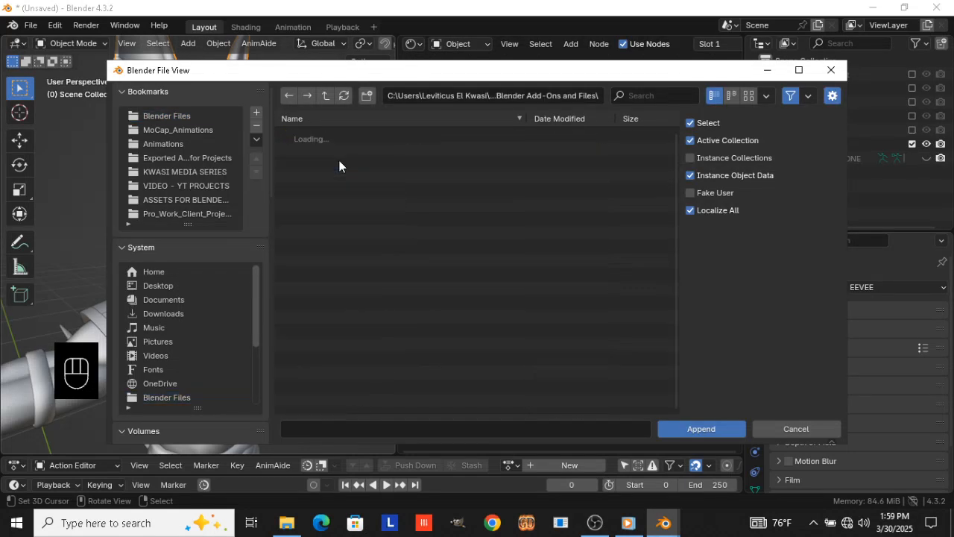
{"action": "scroll", "coordinate": [352, 299], "scroll_direction": "down", "scroll_amount": 3}
{"action": "double_click", "coordinate": [341, 393]}
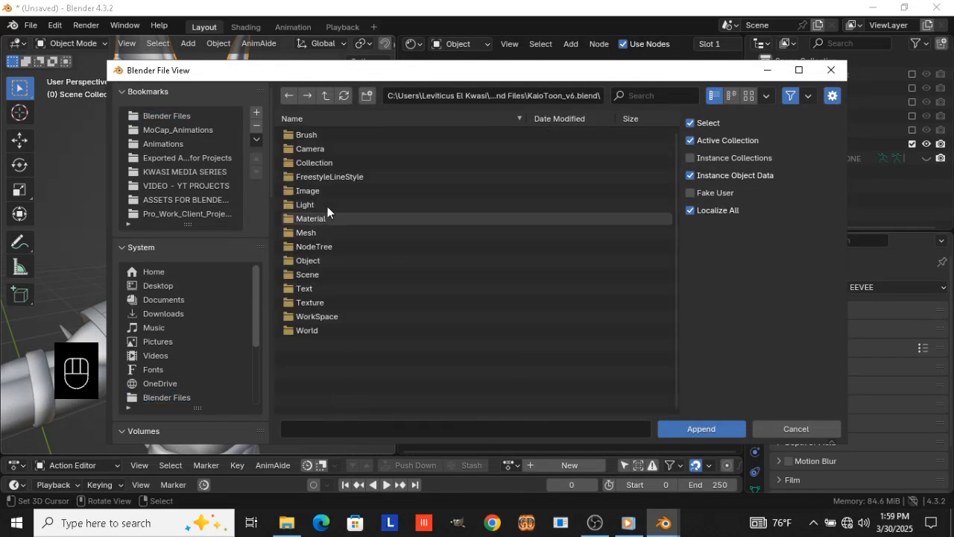
{"action": "double_click", "coordinate": [326, 217]}
{"action": "left_click", "coordinate": [315, 148]}
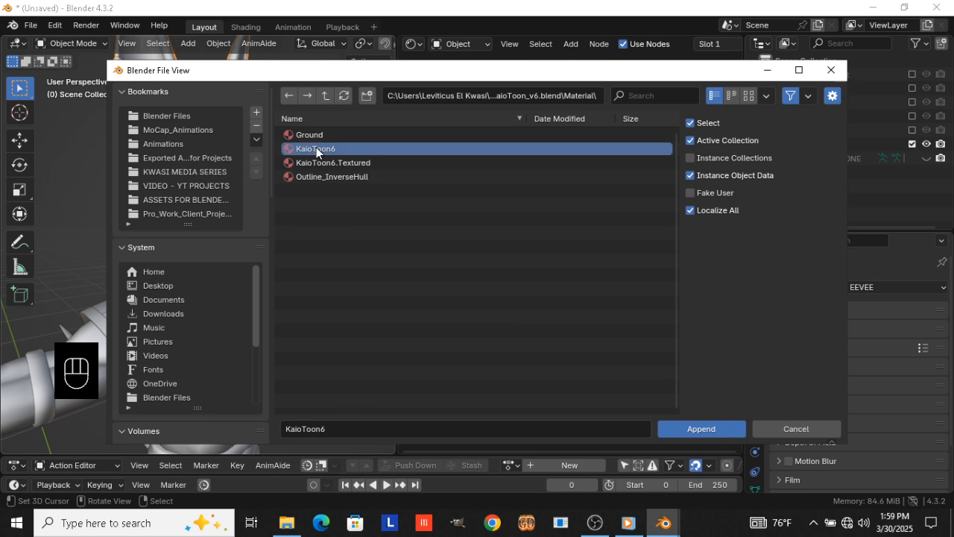
{"action": "left_click", "coordinate": [692, 425]}
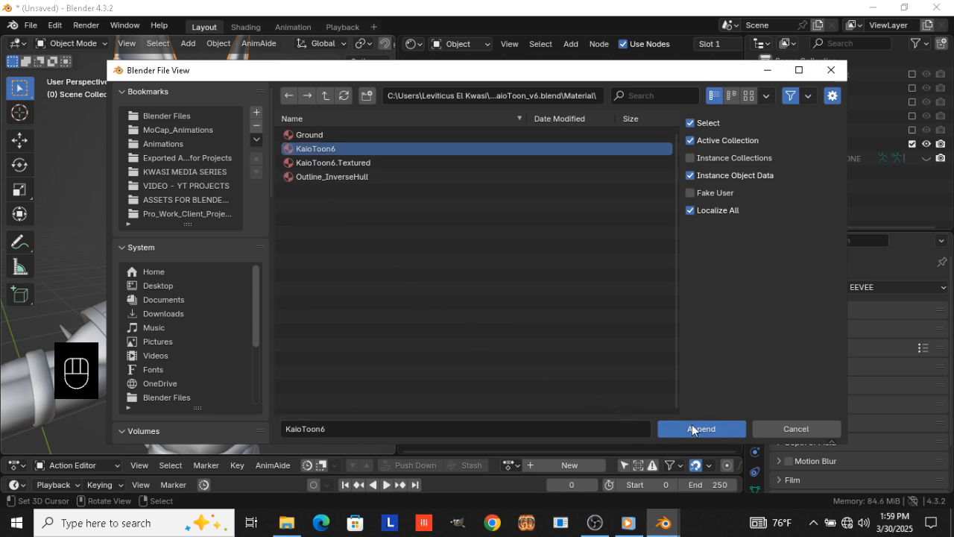
Add the KaioToon6_Base_Control node group to the skin_face material and place it beside the Material Output
{"action": "key", "text": "shift+a"}
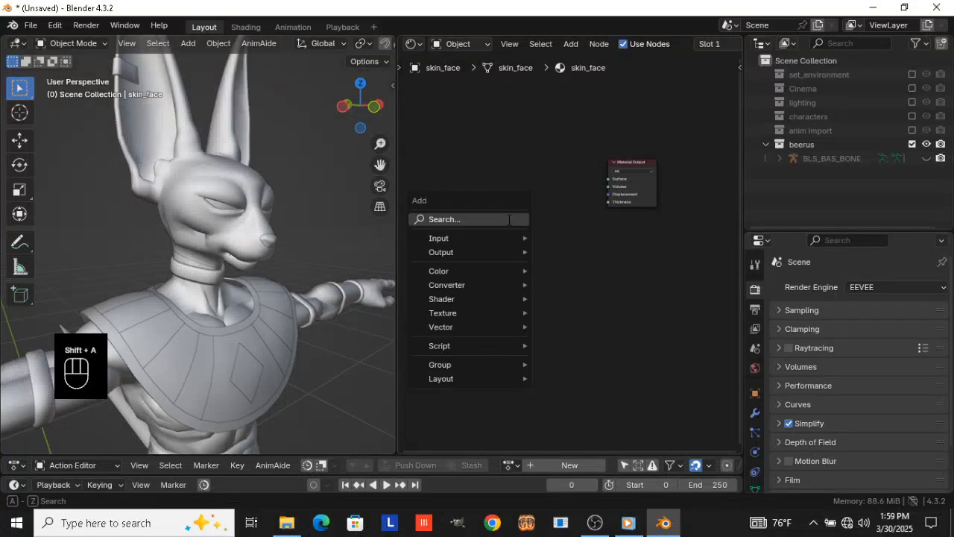
{"action": "left_click", "coordinate": [508, 219]}
{"action": "type", "text": "kai"}
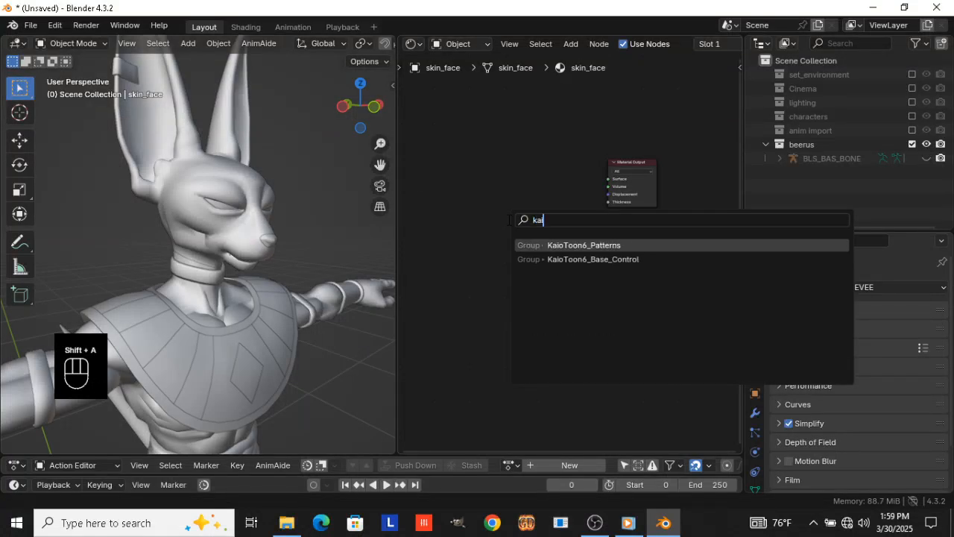
{"action": "key", "text": "Down"}
{"action": "key", "text": "Return"}
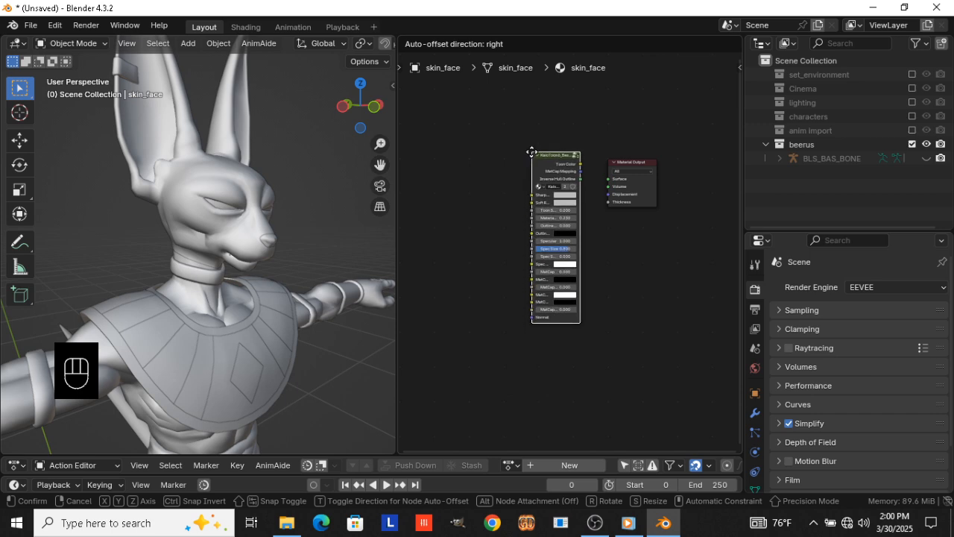
{"action": "left_click", "coordinate": [519, 163]}
{"action": "scroll", "coordinate": [505, 184], "scroll_direction": "up", "scroll_amount": 2}
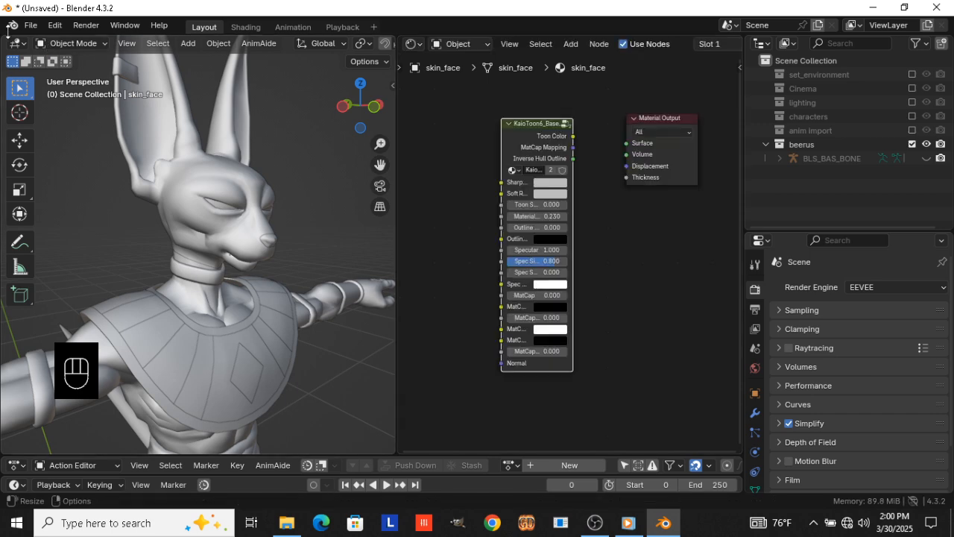
Purge the unused data from the file
{"action": "left_click", "coordinate": [32, 26]}
{"action": "mouse_move", "coordinate": [92, 286]}
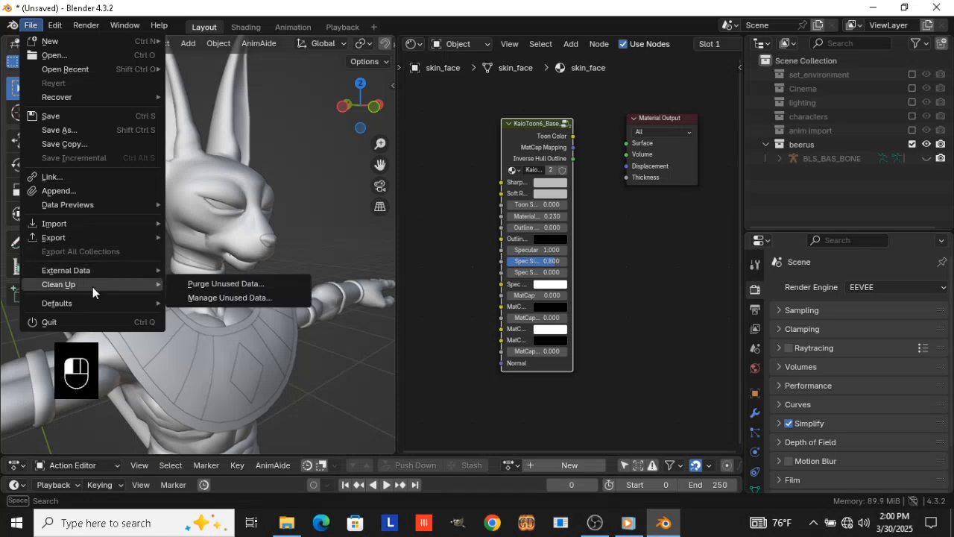
{"action": "left_click", "coordinate": [208, 286]}
{"action": "left_click", "coordinate": [211, 377]}
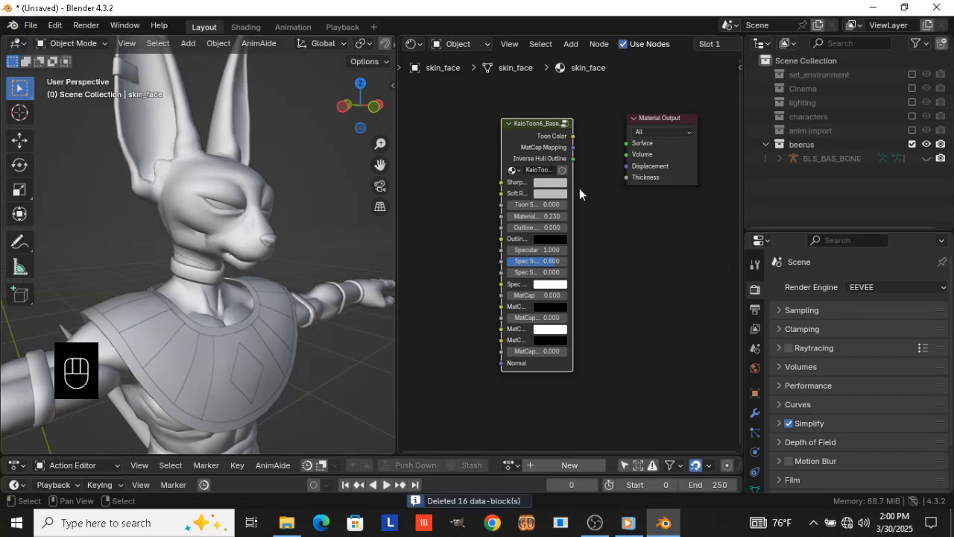
Set the toon node's Sharp color to purple #862ABC and copy it to the Spec color
{"action": "scroll", "coordinate": [579, 188], "scroll_direction": "up", "scroll_amount": 3}
{"action": "left_click", "coordinate": [560, 211]}
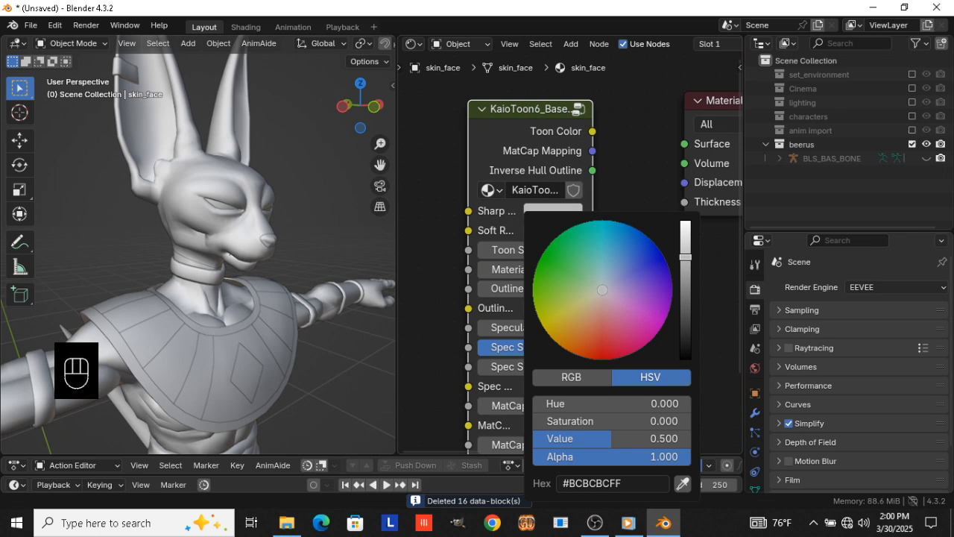
{"action": "left_click", "coordinate": [656, 305]}
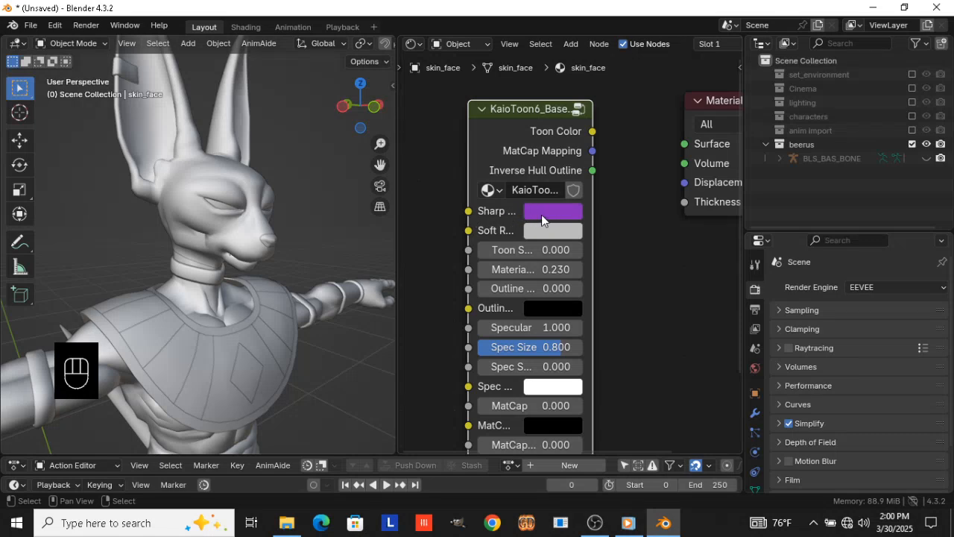
{"action": "middle_click_drag", "start_coordinate": [613, 268], "coordinate": [630, 223]}
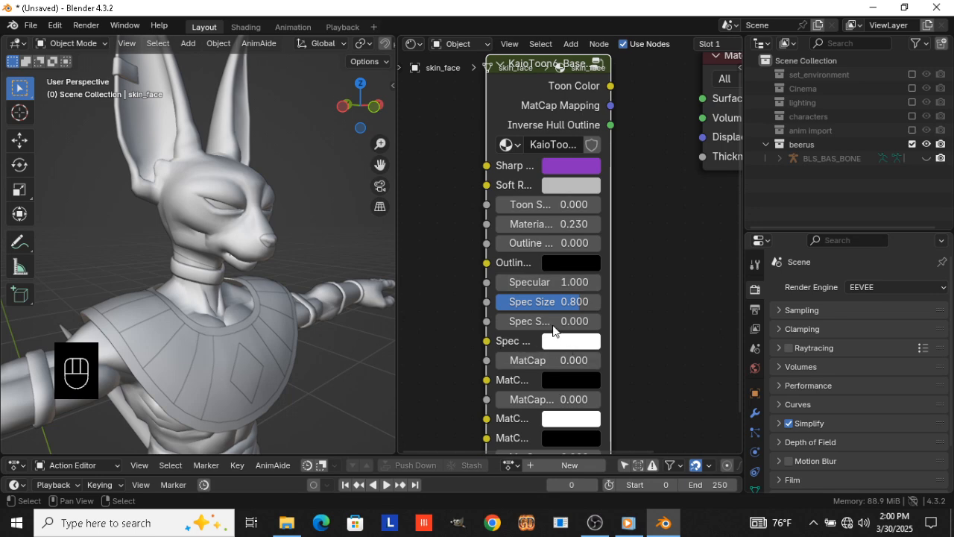
{"action": "left_click_drag", "start_coordinate": [571, 172], "coordinate": [572, 343]}
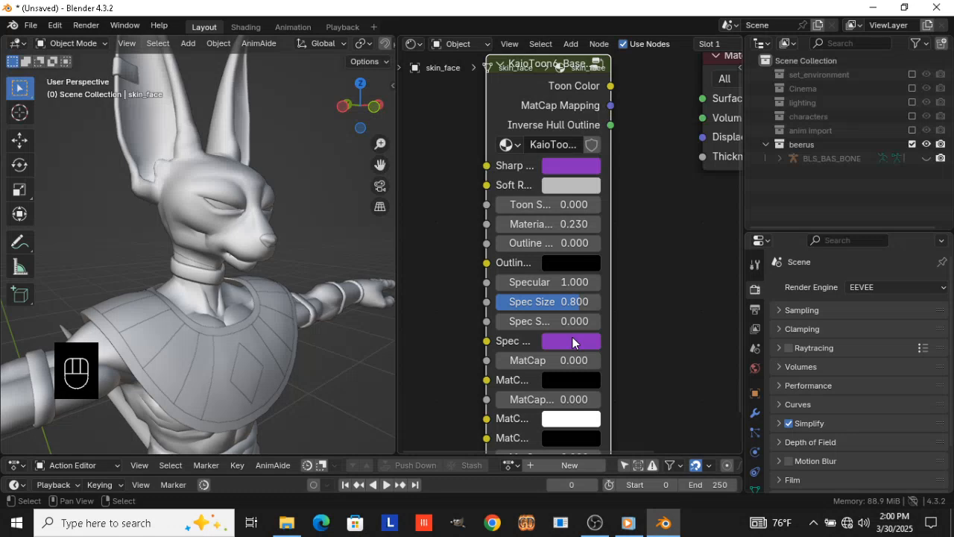
Darken the toon node's Sharp color by setting its HSV Value to 0.2
{"action": "left_click", "coordinate": [575, 167]}
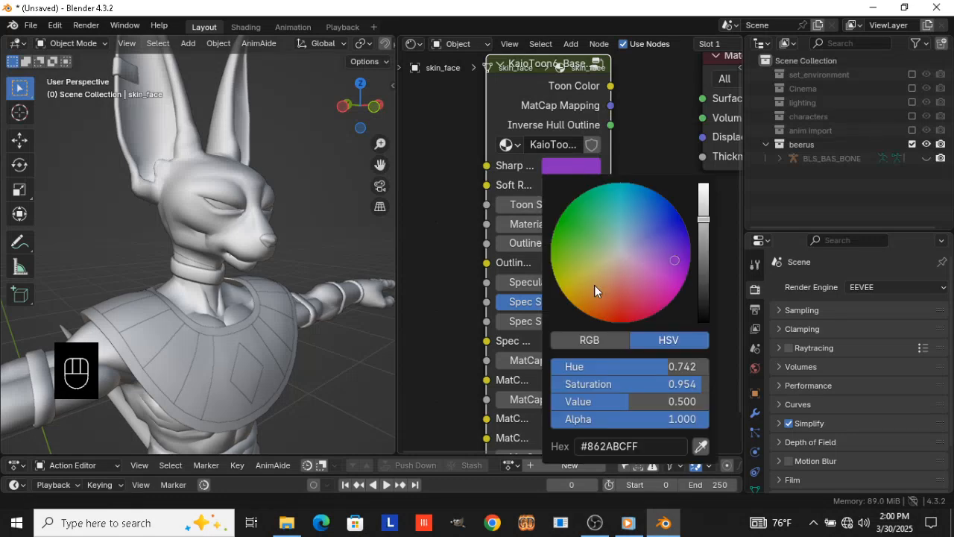
{"action": "left_click", "coordinate": [633, 402]}
{"action": "type", "text": ".2"}
{"action": "key", "text": "Return"}
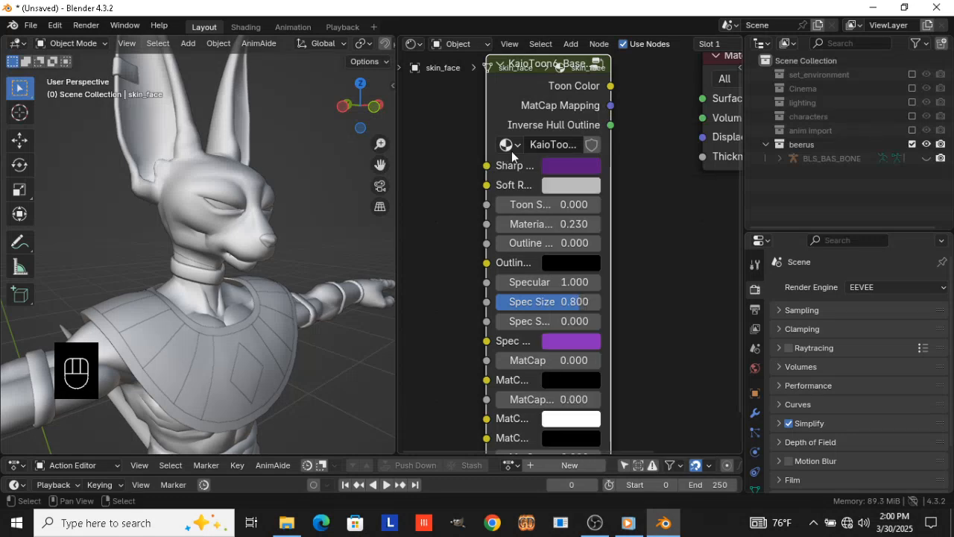
Switch the 3D viewport to Material Preview shading
{"action": "scroll", "coordinate": [559, 90], "scroll_direction": "down", "scroll_amount": 1}
{"action": "middle_click_drag", "start_coordinate": [558, 91], "coordinate": [531, 162]}
{"action": "left_click_drag", "start_coordinate": [526, 202], "coordinate": [525, 179]}
{"action": "key", "text": "z"}
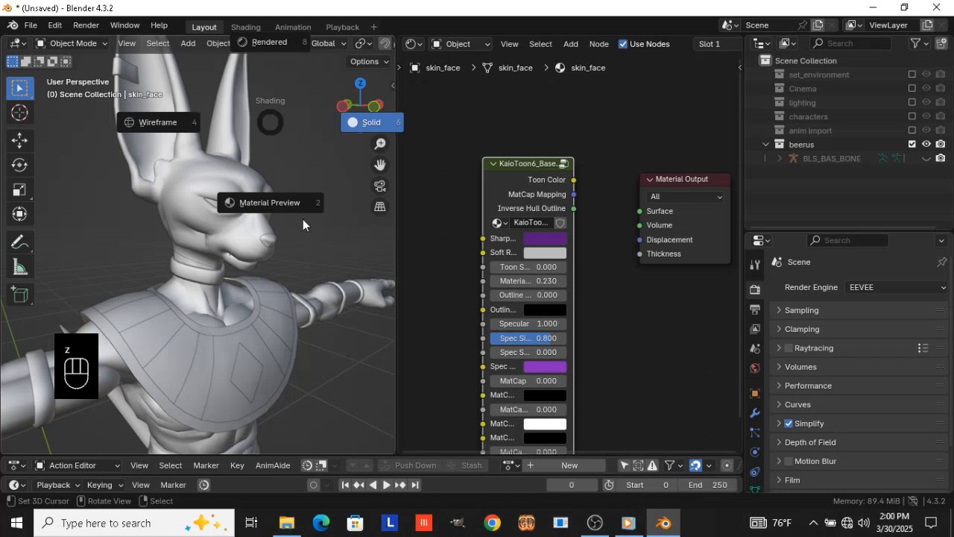
{"action": "left_click", "coordinate": [595, 522]}
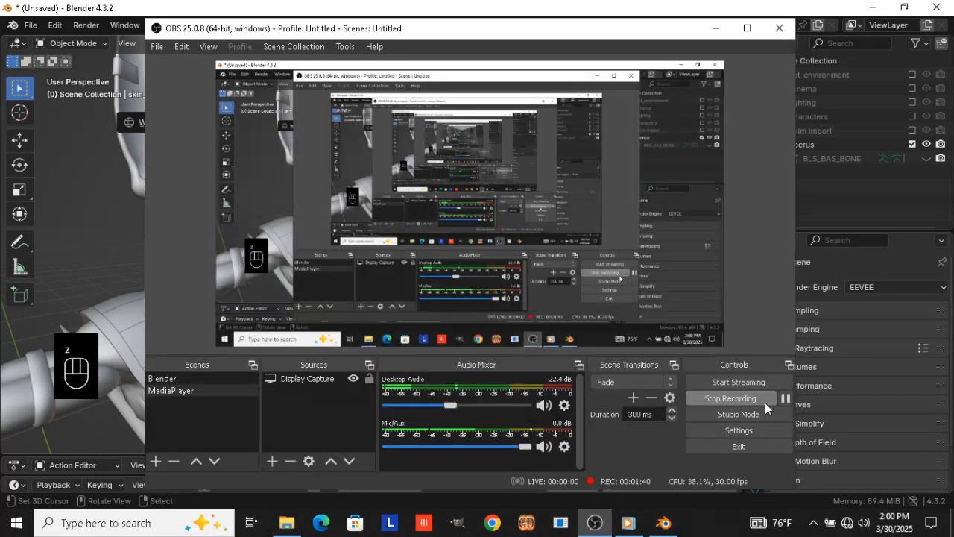
{"action": "left_click", "coordinate": [786, 398]}
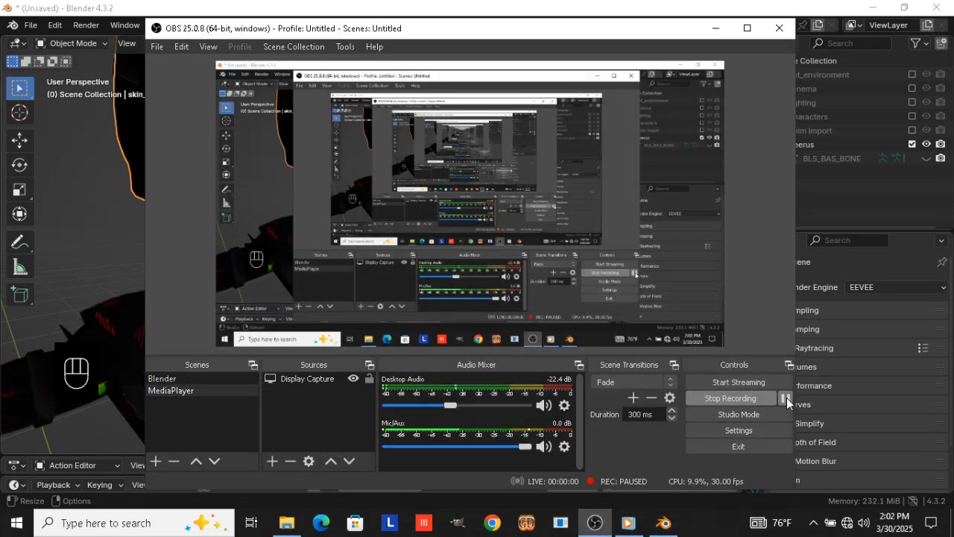
{"action": "left_click", "coordinate": [587, 10]}
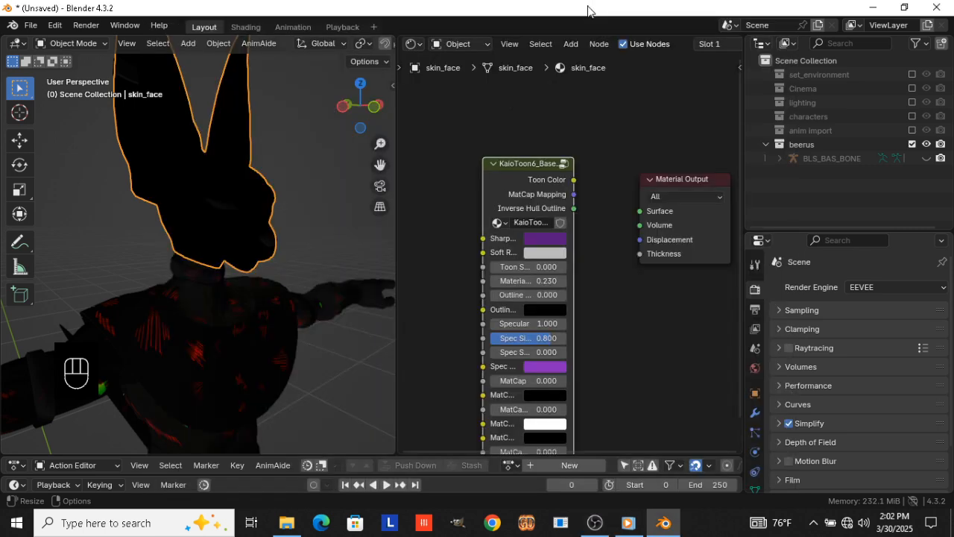
Connect the KaioToon6 node's Toon Color output to the Material Output's Surface input
{"action": "left_click", "coordinate": [513, 181], "text": "ctrl+shift"}
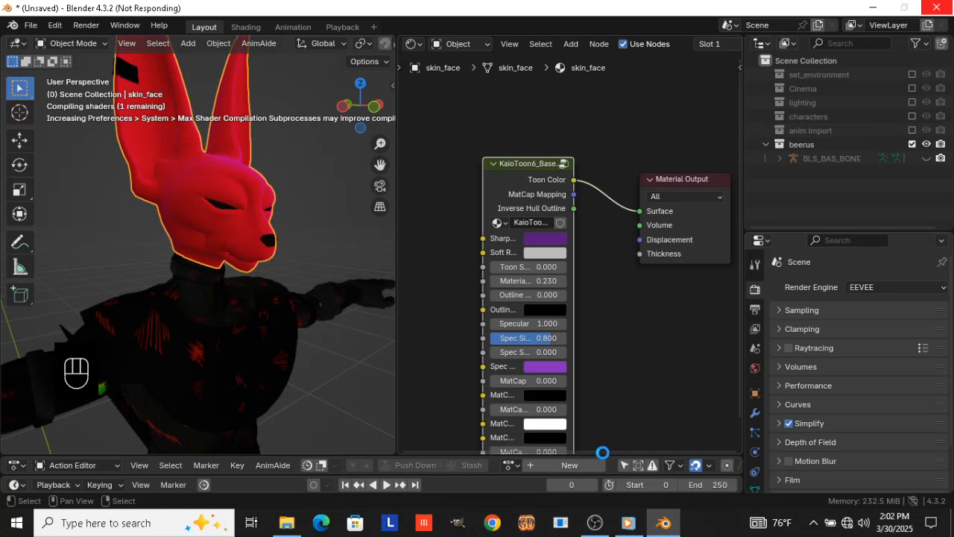
{"action": "left_click", "coordinate": [594, 522]}
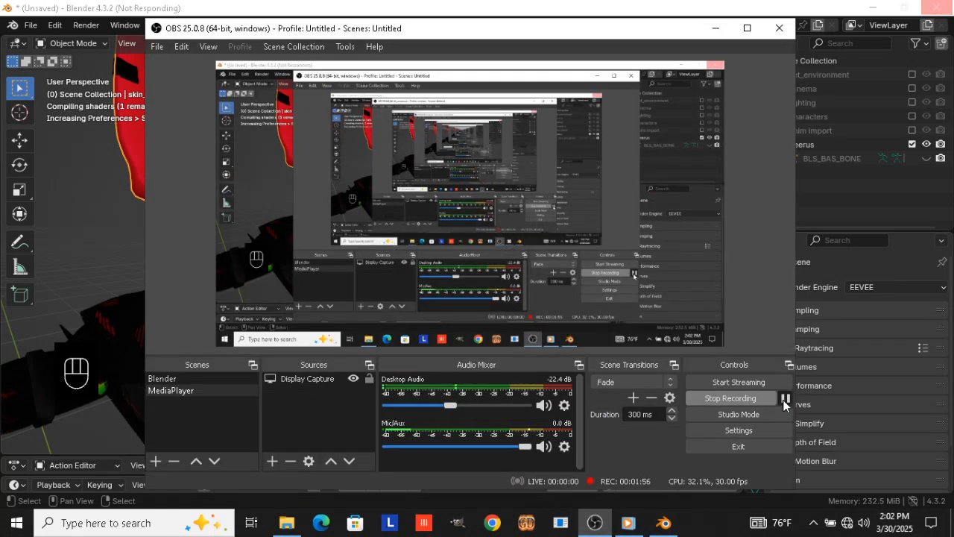
{"action": "left_click", "coordinate": [499, 8]}
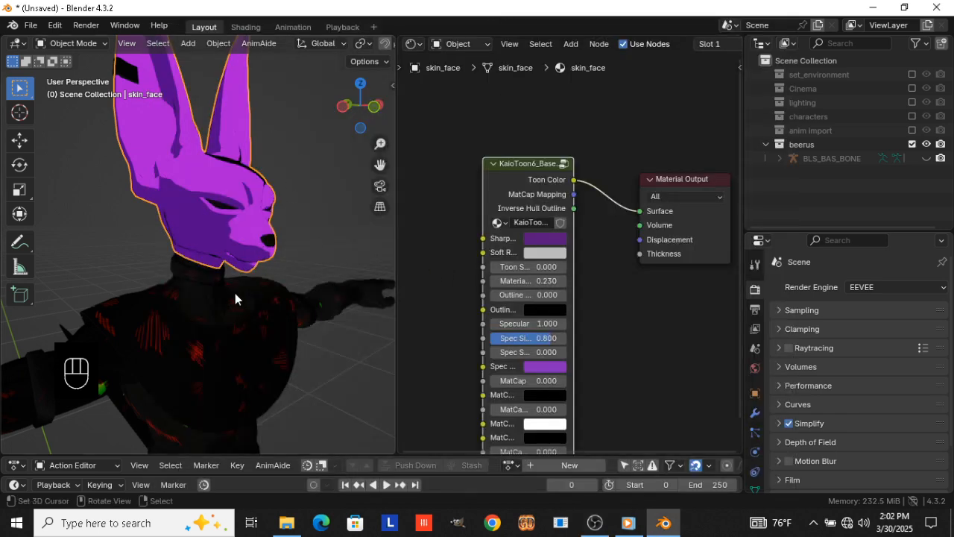
Link the face's purple toon material to the character's bust, arms, hands and tail
{"action": "middle_click_drag", "start_coordinate": [214, 305], "coordinate": [249, 238], "text": "shift"}
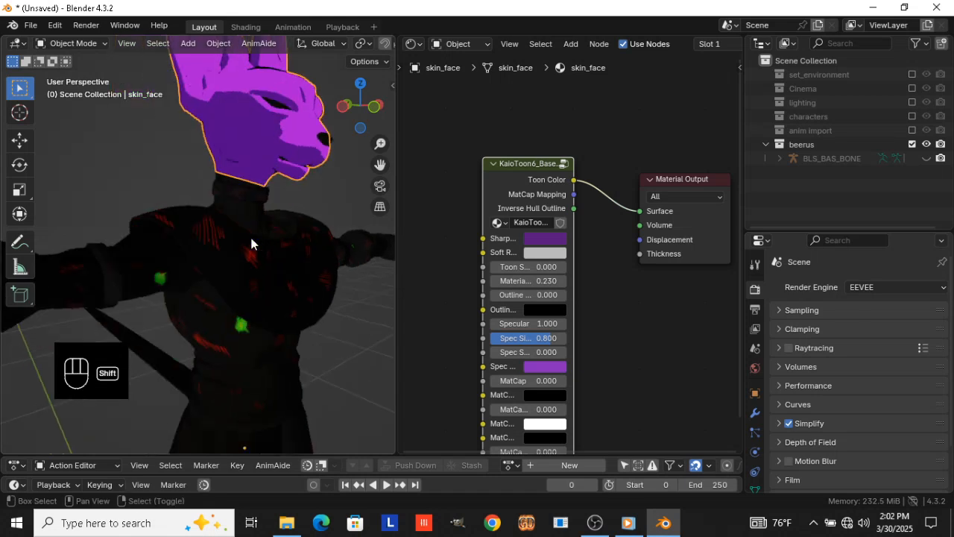
{"action": "scroll", "coordinate": [179, 285], "scroll_direction": "down", "scroll_amount": 6}
{"action": "middle_click_drag", "start_coordinate": [178, 285], "coordinate": [239, 256], "text": "shift"}
{"action": "scroll", "coordinate": [239, 256], "scroll_direction": "up", "scroll_amount": 5}
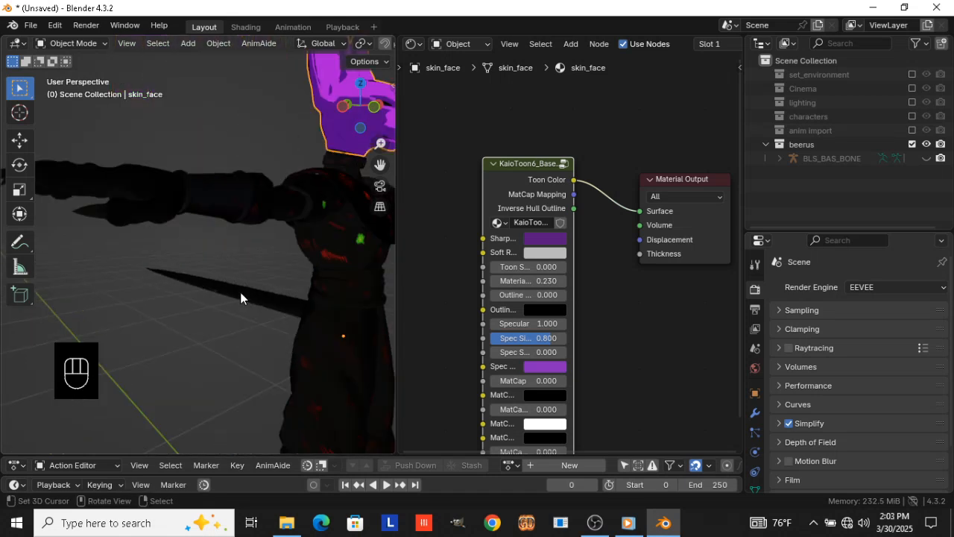
{"action": "left_click", "coordinate": [241, 296]}
{"action": "left_click", "coordinate": [140, 197], "text": "shift"}
{"action": "right_click", "coordinate": [307, 185], "text": "shift"}
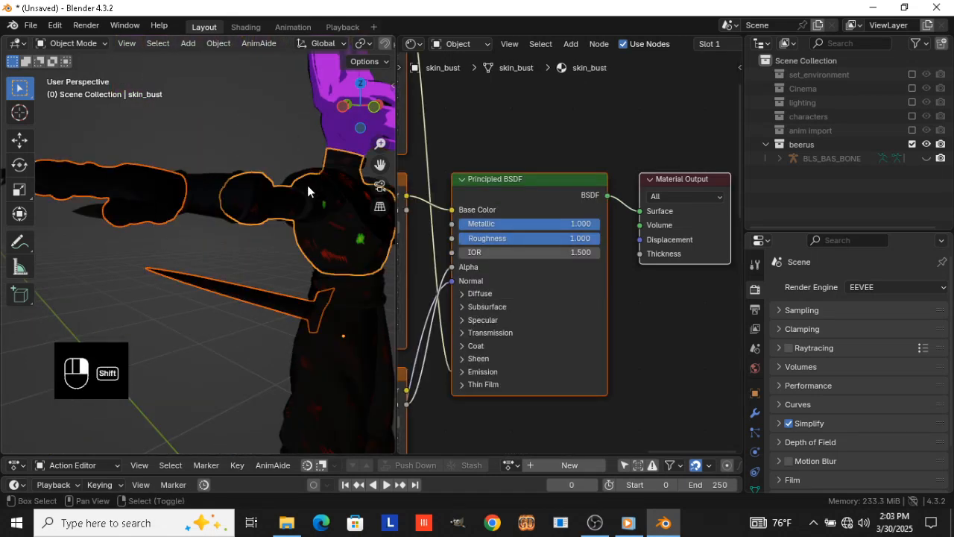
{"action": "middle_click_drag", "start_coordinate": [307, 185], "coordinate": [128, 252], "text": "shift"}
{"action": "left_click", "coordinate": [186, 173], "text": "shift"}
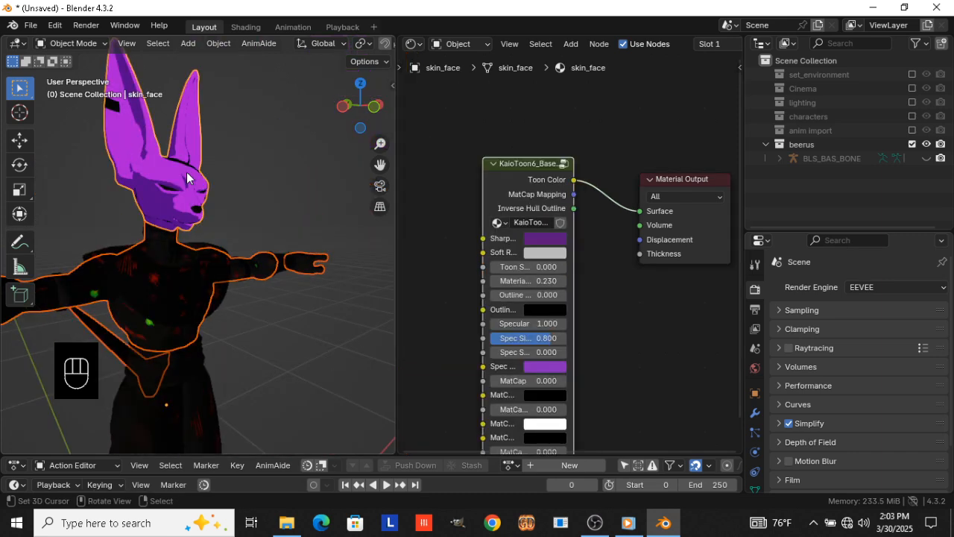
{"action": "key", "text": "ctrl+l"}
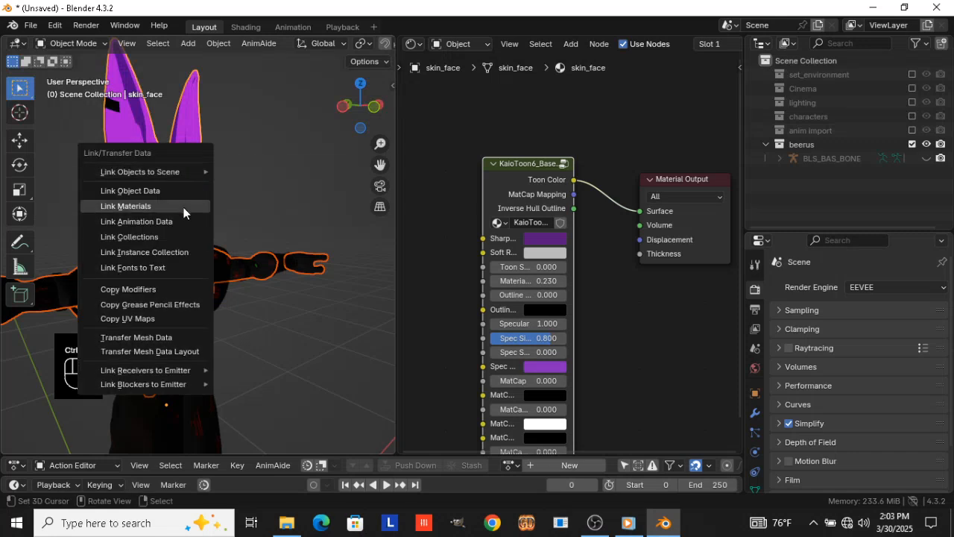
{"action": "left_click", "coordinate": [184, 206]}
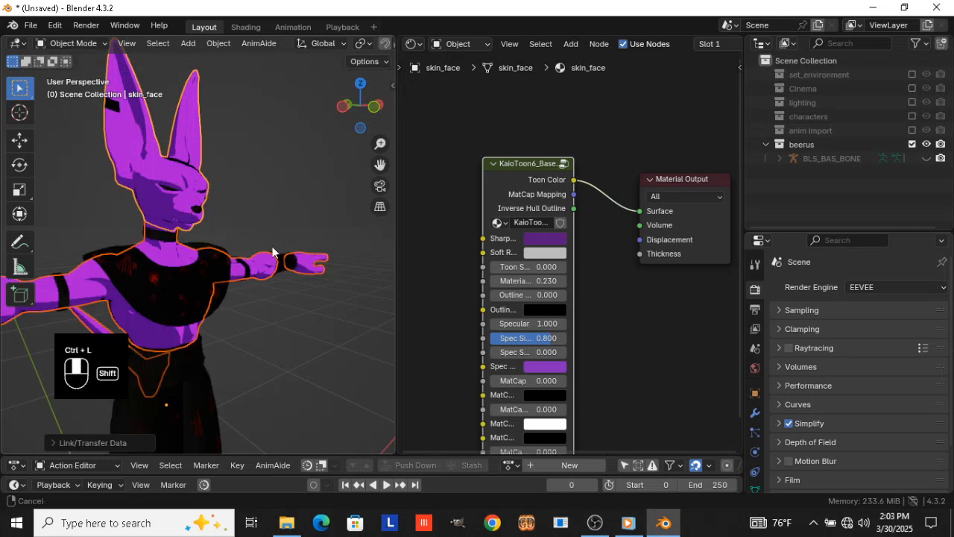
Delete every node except Material Output from the neck ring's material
{"action": "middle_click_drag", "start_coordinate": [254, 258], "coordinate": [168, 250], "text": "shift"}
{"action": "scroll", "coordinate": [206, 181], "scroll_direction": "up", "scroll_amount": 4}
{"action": "middle_click_drag", "start_coordinate": [206, 181], "coordinate": [251, 192], "text": "shift"}
{"action": "scroll", "coordinate": [231, 245], "scroll_direction": "up", "scroll_amount": 3}
{"action": "left_click", "coordinate": [252, 201]}
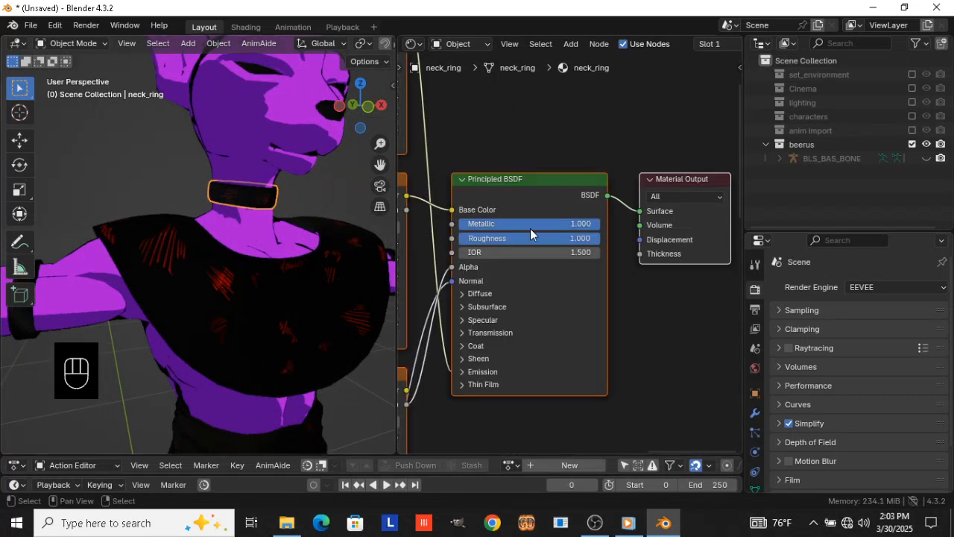
{"action": "left_click", "coordinate": [711, 330]}
{"action": "left_click_drag", "start_coordinate": [712, 330], "coordinate": [690, 257]}
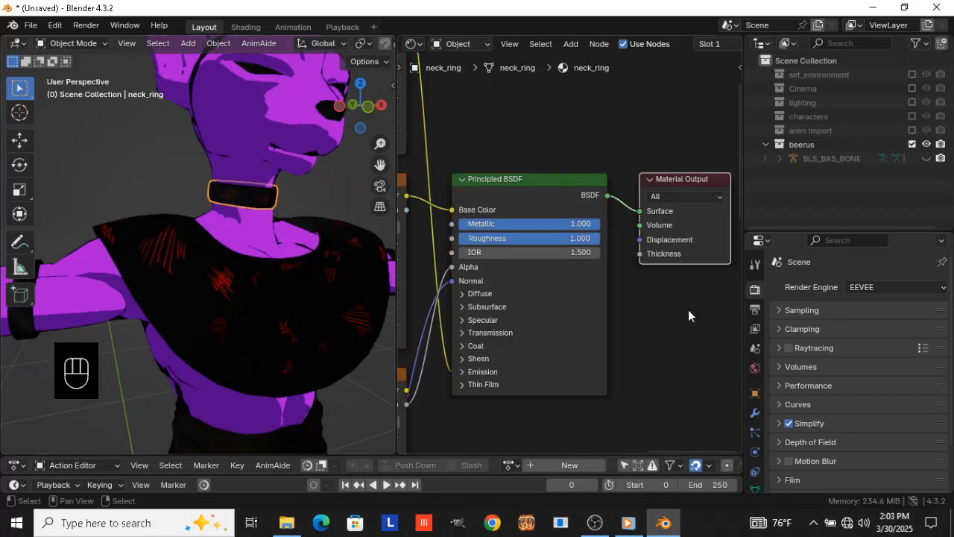
{"action": "key", "text": "ctrl+i"}
{"action": "key", "text": "x"}
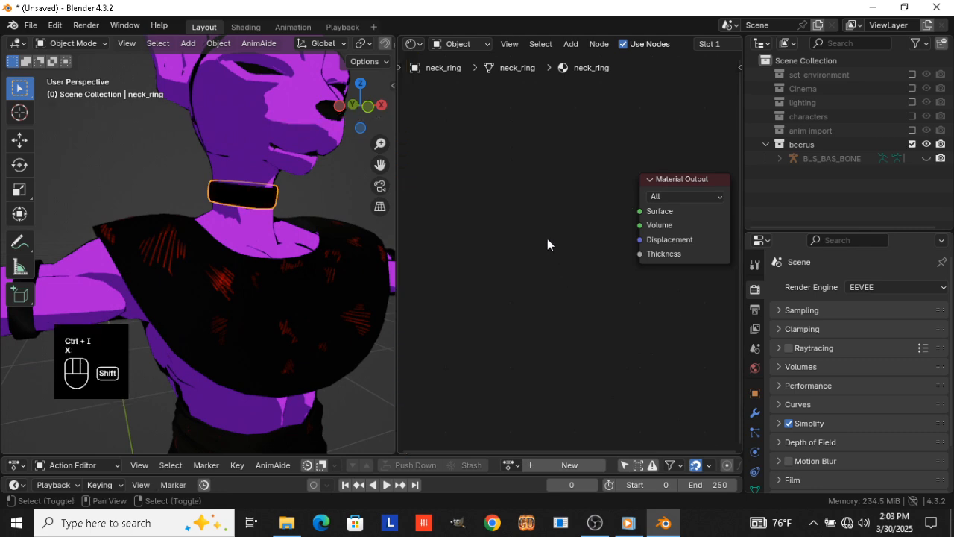
Add a KaioToon6_Base_Control node group to the neck ring's material, left of the Material Output node
{"action": "key", "text": "shift+a"}
{"action": "type", "text": "s"}
{"action": "key", "text": "BackSpace"}
{"action": "type", "text": "ka"}
{"action": "key", "text": "Return"}
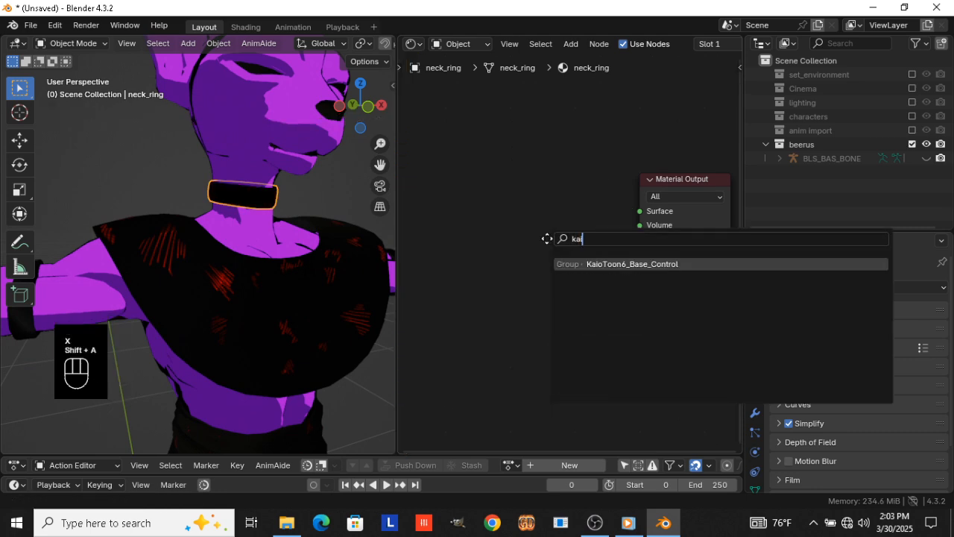
{"action": "left_click", "coordinate": [474, 170]}
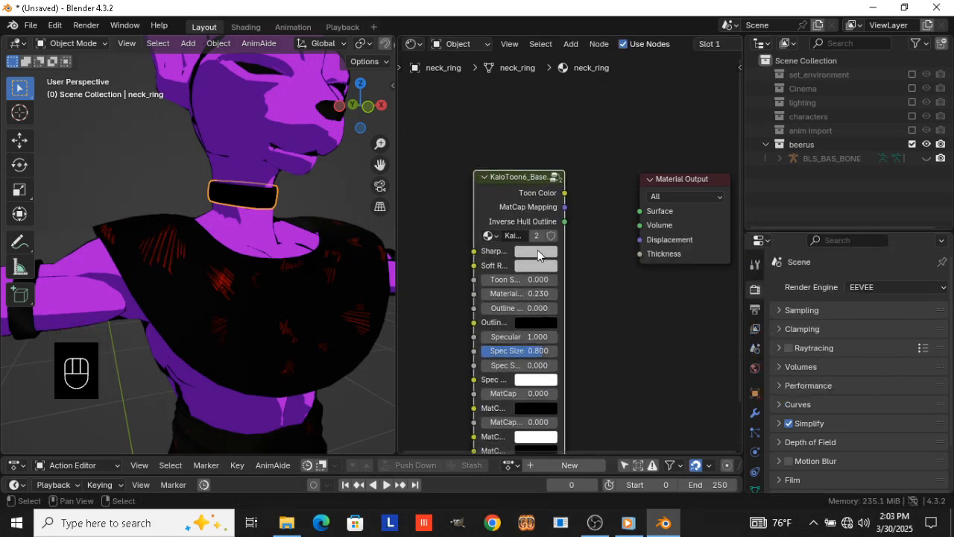
Set the neck ring toon node's Sharp color to gold #BCA100 and copy it to the Spec color
{"action": "left_click", "coordinate": [538, 250]}
{"action": "left_click", "coordinate": [532, 123]}
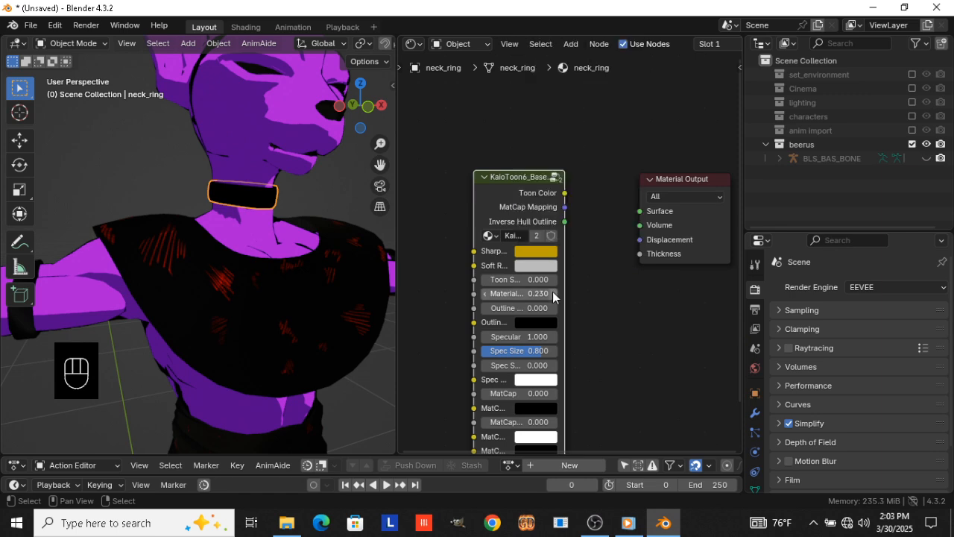
{"action": "left_click_drag", "start_coordinate": [543, 381], "coordinate": [543, 381]}
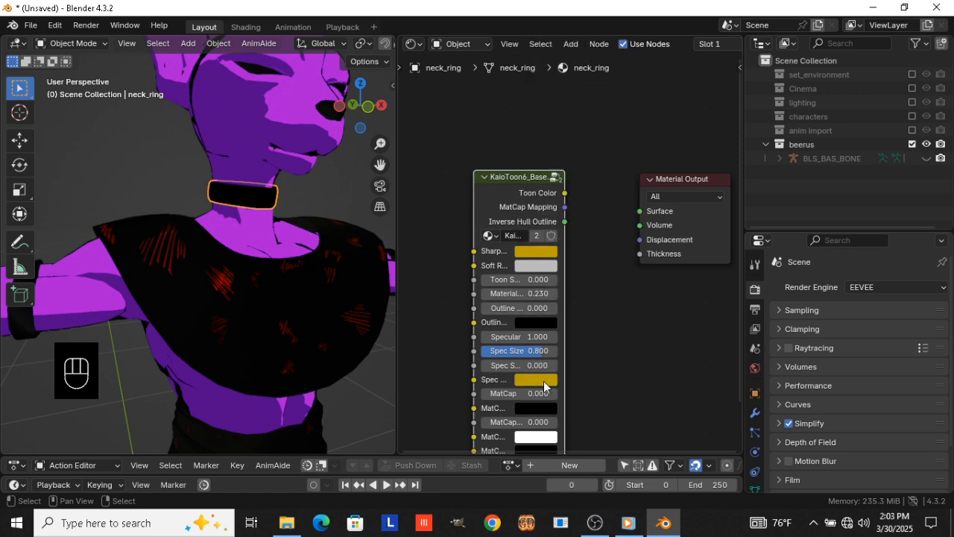
Set the Spec color's HSV Value to 1 and connect the toon node's Toon Color output to the Material Output's Surface input
{"action": "left_click", "coordinate": [543, 381]}
{"action": "left_click", "coordinate": [579, 327]}
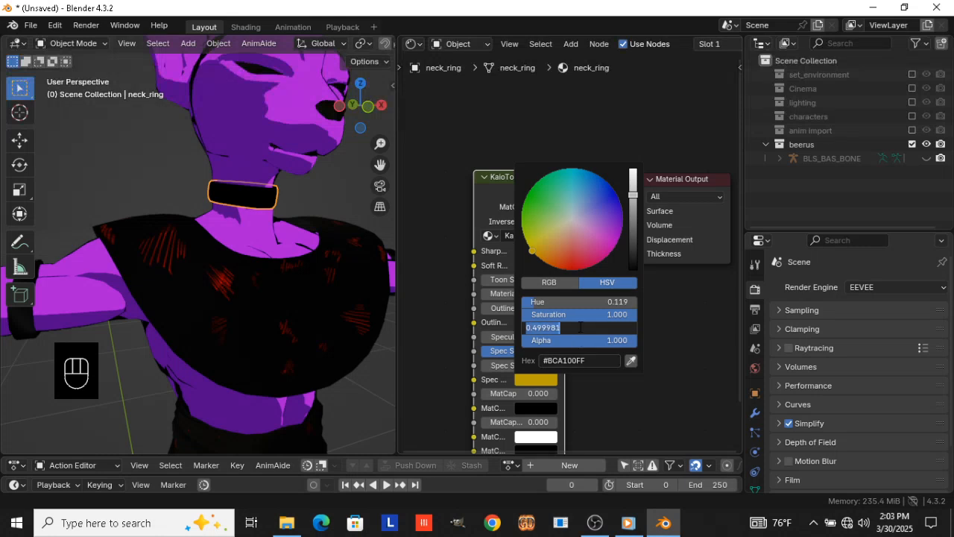
{"action": "type", "text": "1"}
{"action": "key", "text": "Return"}
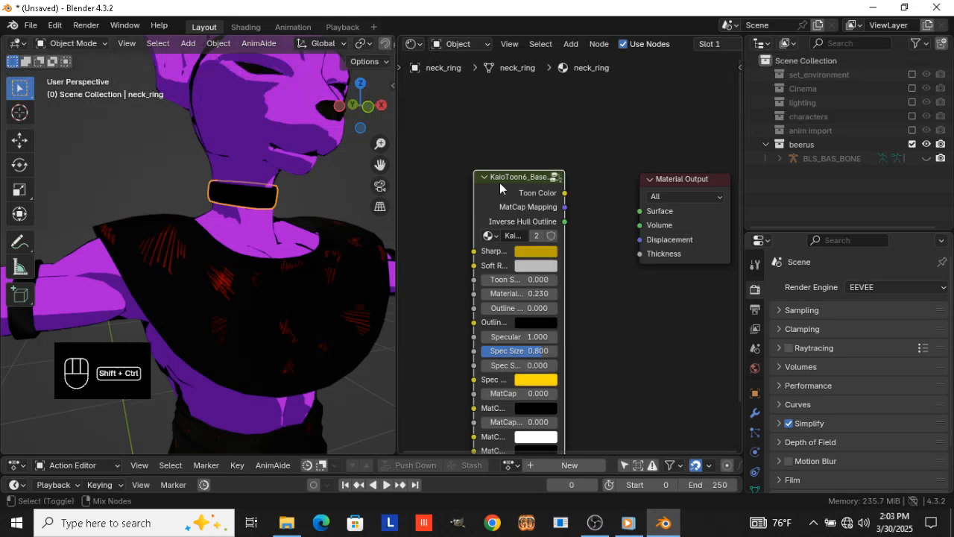
{"action": "mouse_move", "coordinate": [296, 219]}
{"action": "middle_mouse_down"}
{"action": "mouse_move", "coordinate": [255, 219]}
{"action": "mouse_move", "coordinate": [297, 219]}
{"action": "middle_mouse_up"}
{"action": "scroll", "coordinate": [224, 261], "scroll_direction": "down", "scroll_amount": 4}
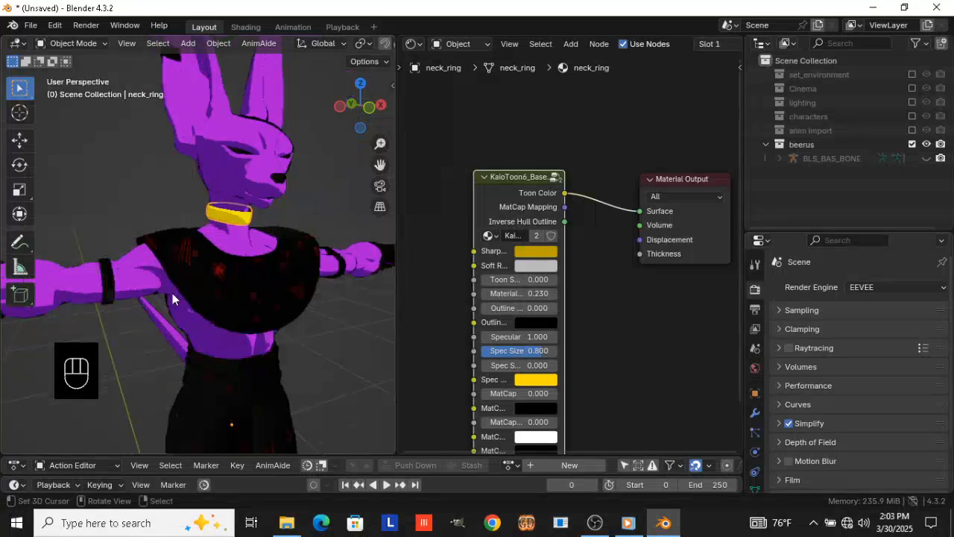
Link the neck ring's gold toon material to the upper-arm rings and the forearm cuffs
{"action": "left_click", "coordinate": [126, 273]}
{"action": "middle_click_drag", "start_coordinate": [76, 284], "coordinate": [140, 269]}
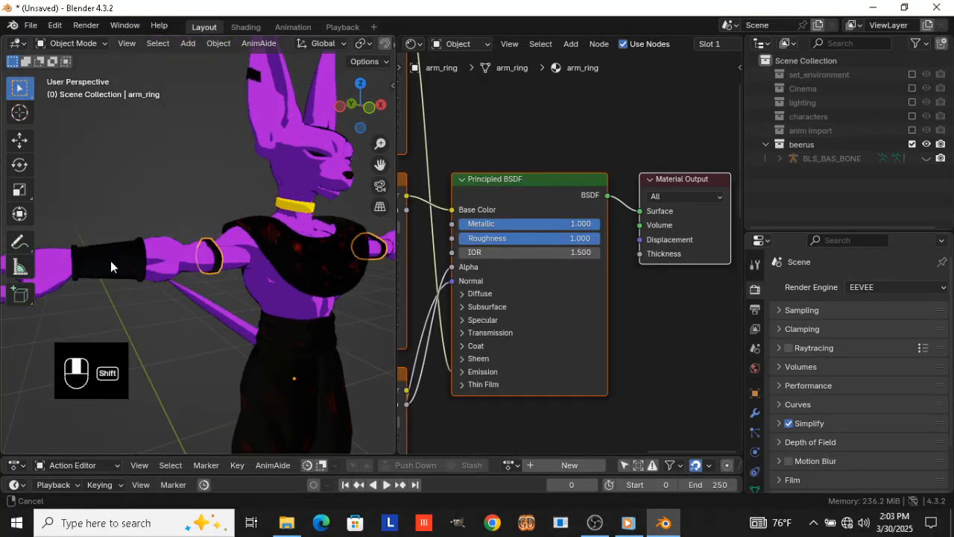
{"action": "left_click", "coordinate": [111, 260], "text": "shift"}
{"action": "left_click", "coordinate": [296, 209], "text": "shift"}
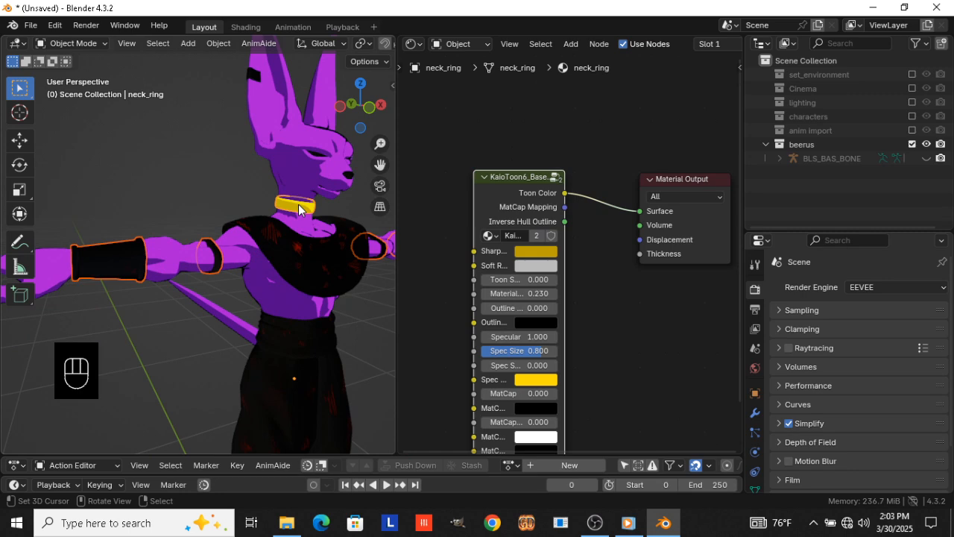
{"action": "key", "text": "ctrl+l"}
{"action": "left_click", "coordinate": [298, 204]}
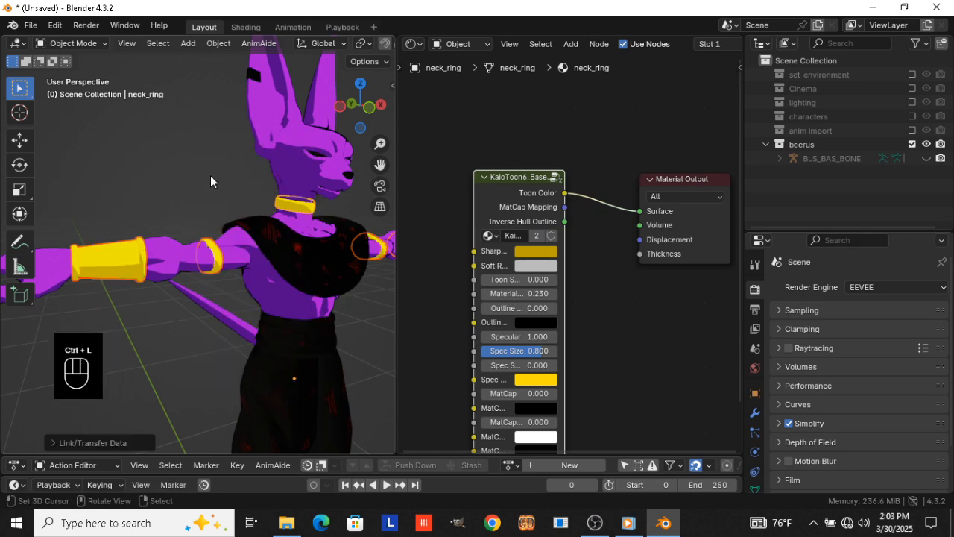
Examine the character's body and trousers from the side and front for parts still without toon materials
{"action": "scroll", "coordinate": [256, 251], "scroll_direction": "down", "scroll_amount": 5}
{"action": "middle_click_drag", "start_coordinate": [256, 251], "coordinate": [187, 254]}
{"action": "scroll", "coordinate": [294, 267], "scroll_direction": "up", "scroll_amount": 3}
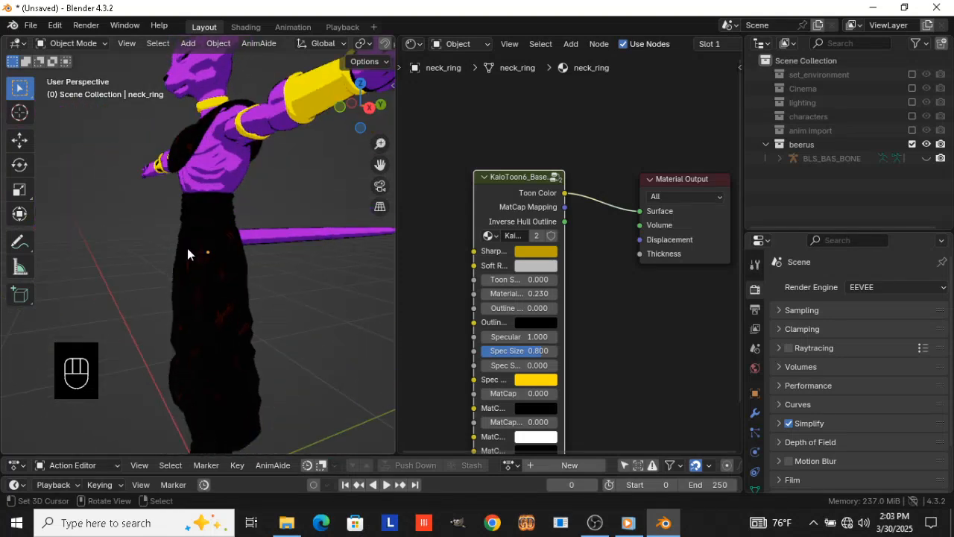
{"action": "scroll", "coordinate": [187, 248], "scroll_direction": "up", "scroll_amount": 2}
{"action": "scroll", "coordinate": [126, 292], "scroll_direction": "down", "scroll_amount": 4}
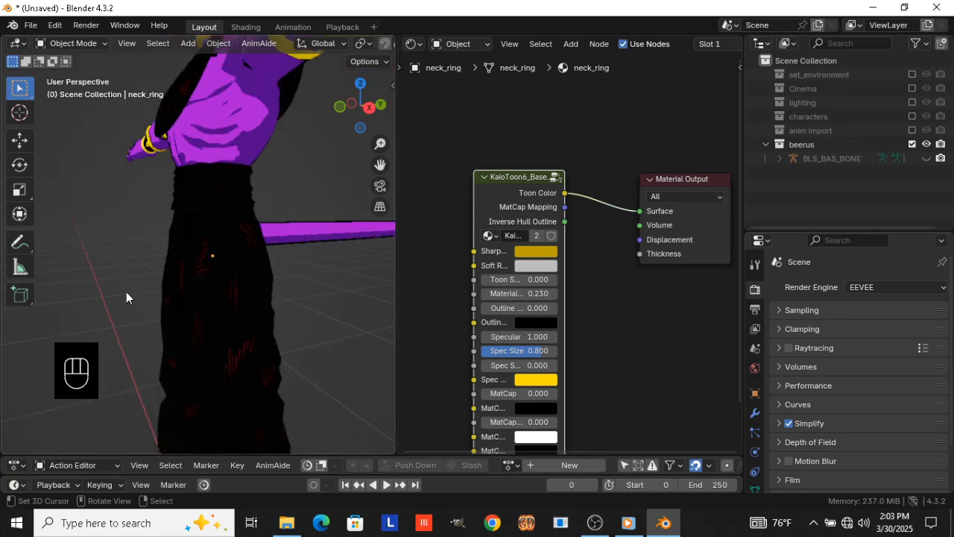
{"action": "middle_click_drag", "start_coordinate": [126, 292], "coordinate": [246, 317]}
{"action": "scroll", "coordinate": [282, 295], "scroll_direction": "up", "scroll_amount": 4}
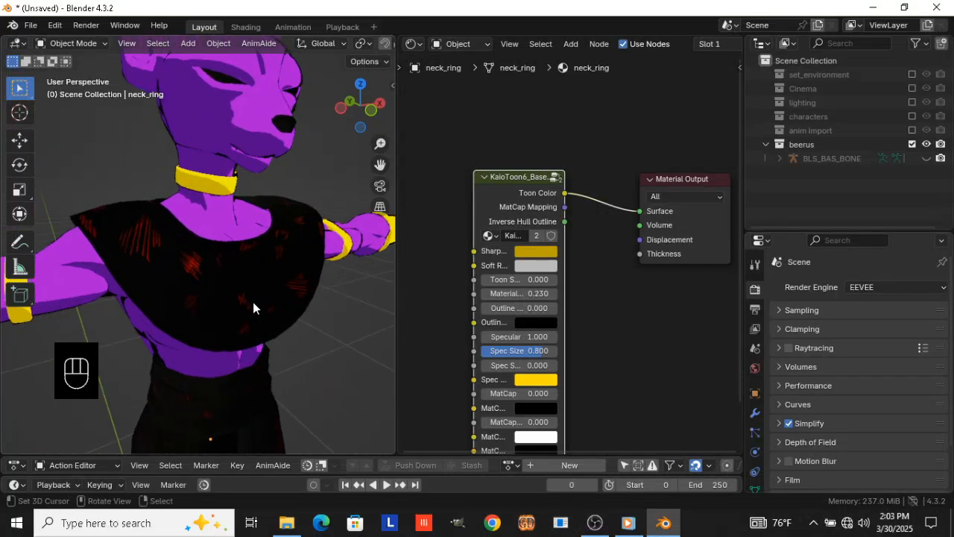
Add a KaioToon6_Base_Control node to the chest diamond's material and connect its Toon Color output to the Material Output's Surface input
{"action": "left_click", "coordinate": [253, 302]}
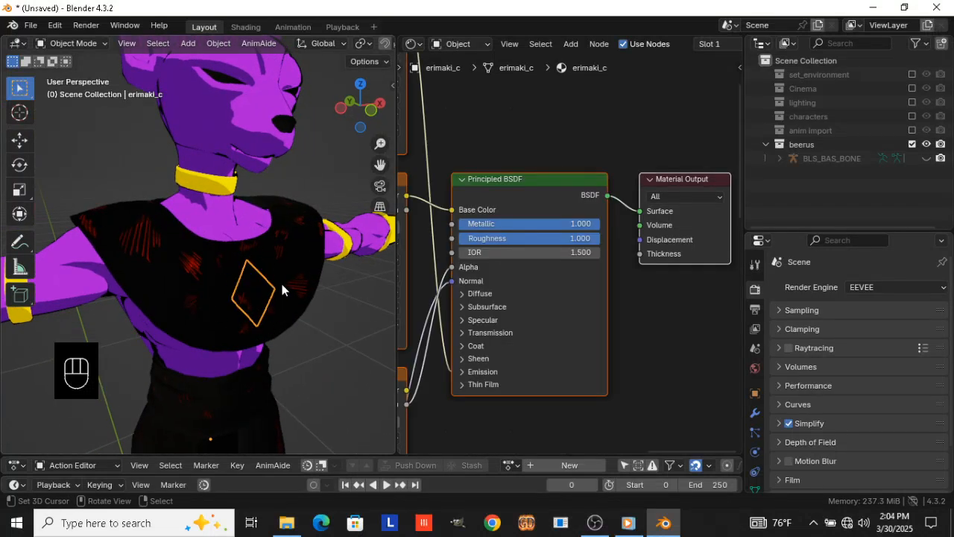
{"action": "left_click_drag", "start_coordinate": [579, 117], "coordinate": [648, 230]}
{"action": "left_click_drag", "start_coordinate": [648, 133], "coordinate": [684, 294]}
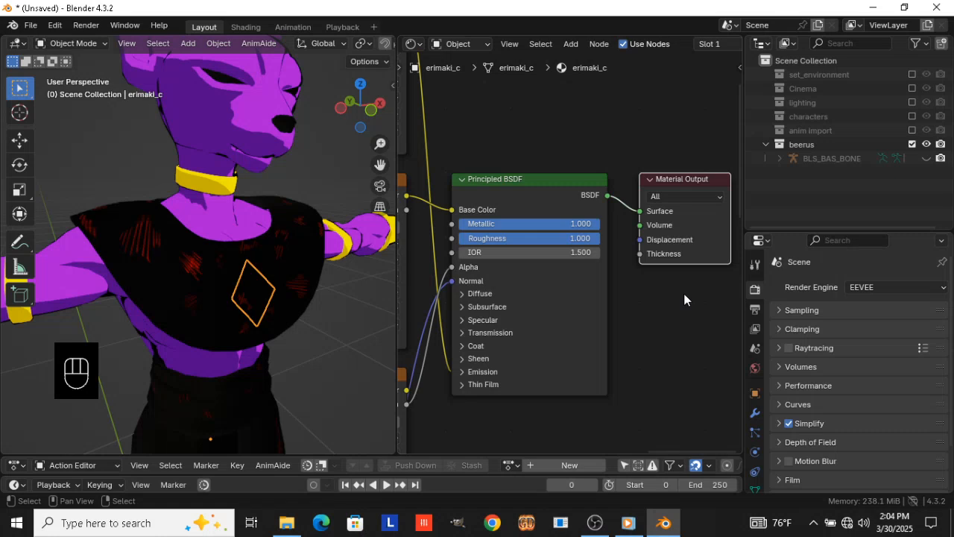
{"action": "scroll", "coordinate": [620, 253], "scroll_direction": "down", "scroll_amount": 2}
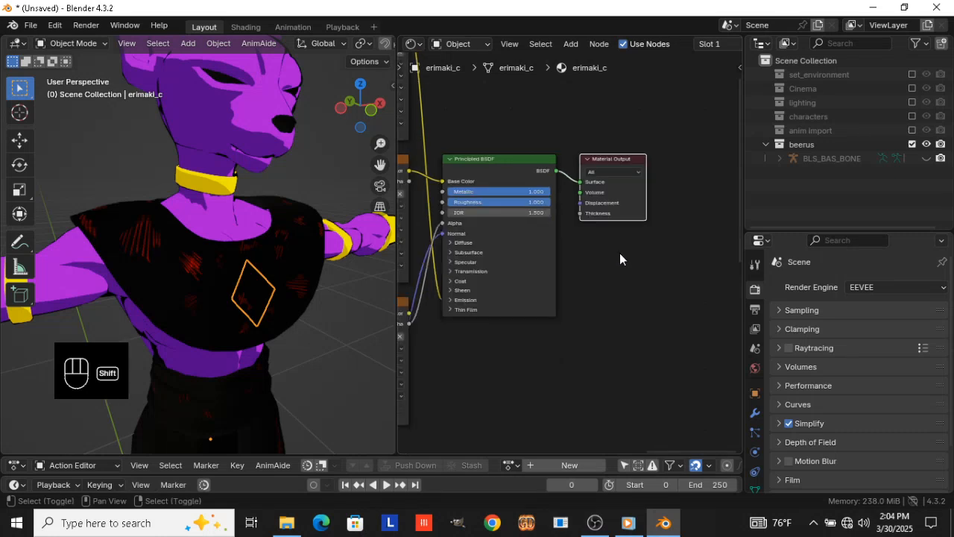
{"action": "key", "text": "shift+a"}
{"action": "type", "text": "kal"}
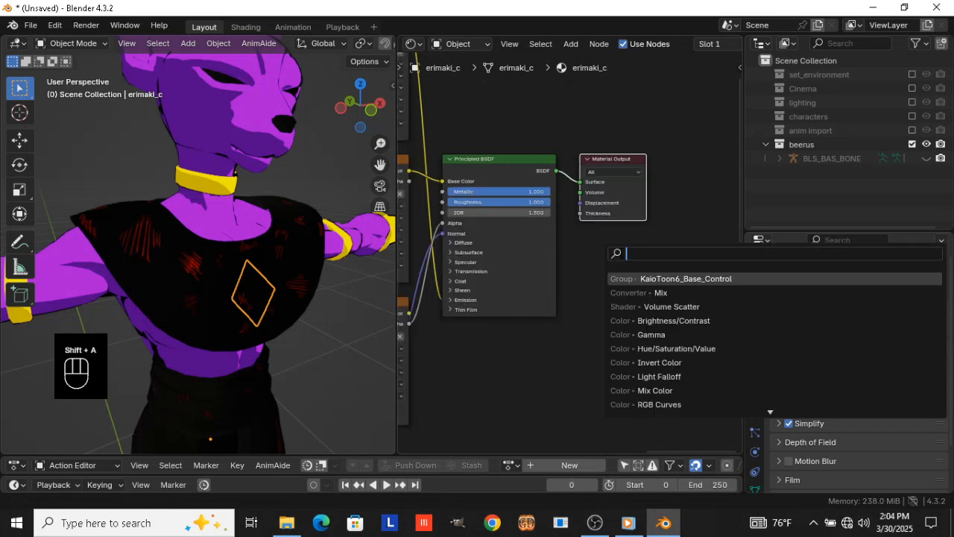
{"action": "key", "text": "Return"}
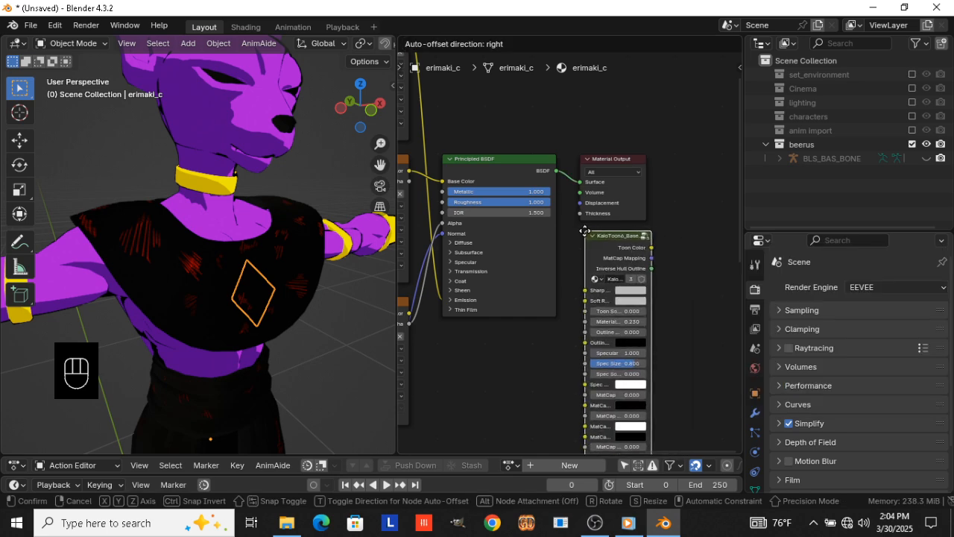
{"action": "left_click", "coordinate": [587, 228]}
{"action": "left_click", "coordinate": [619, 252], "text": "ctrl+shift"}
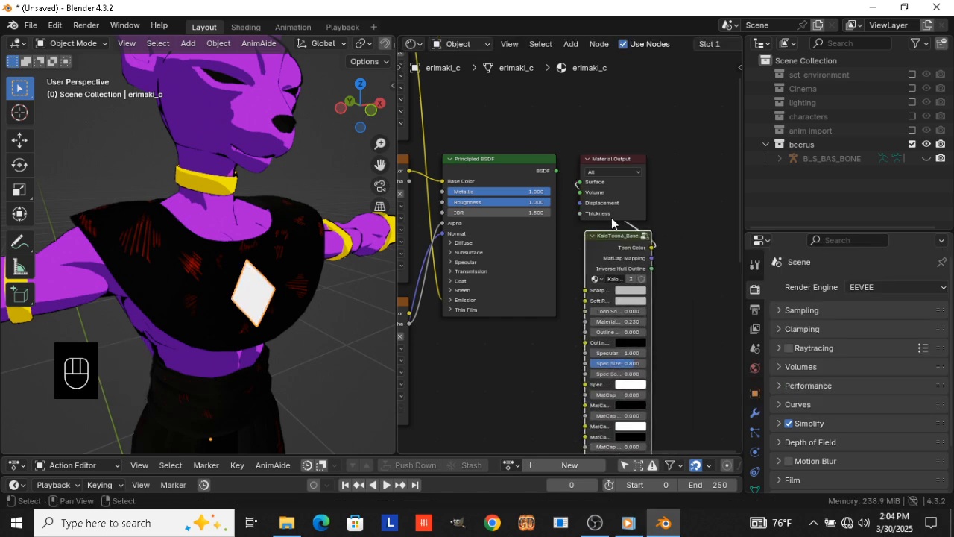
Delete the diamond material's old shader and texture nodes, and place the toon node left of the Material Output node
{"action": "key", "text": "ctrl+i"}
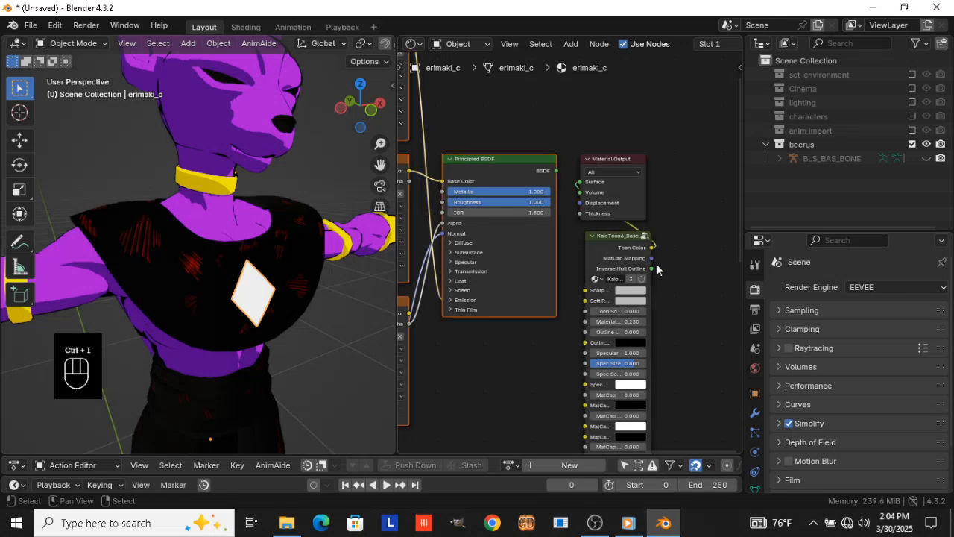
{"action": "key", "text": "x"}
{"action": "left_click_drag", "start_coordinate": [606, 253], "coordinate": [486, 148]}
{"action": "scroll", "coordinate": [570, 235], "scroll_direction": "up", "scroll_amount": 5}
{"action": "middle_click_drag", "start_coordinate": [571, 234], "coordinate": [584, 237]}
{"action": "scroll", "coordinate": [584, 237], "scroll_direction": "up", "scroll_amount": 2}
{"action": "scroll", "coordinate": [606, 262], "scroll_direction": "down", "scroll_amount": 1}
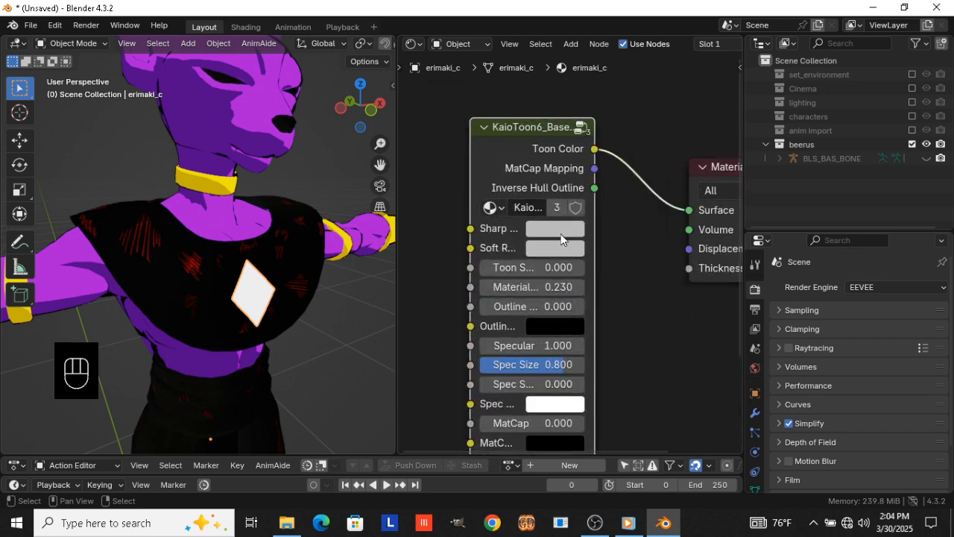
Set the diamond toon node's Sharp color to orange #BC5F10 and copy it to the Spec color
{"action": "left_click", "coordinate": [561, 237]}
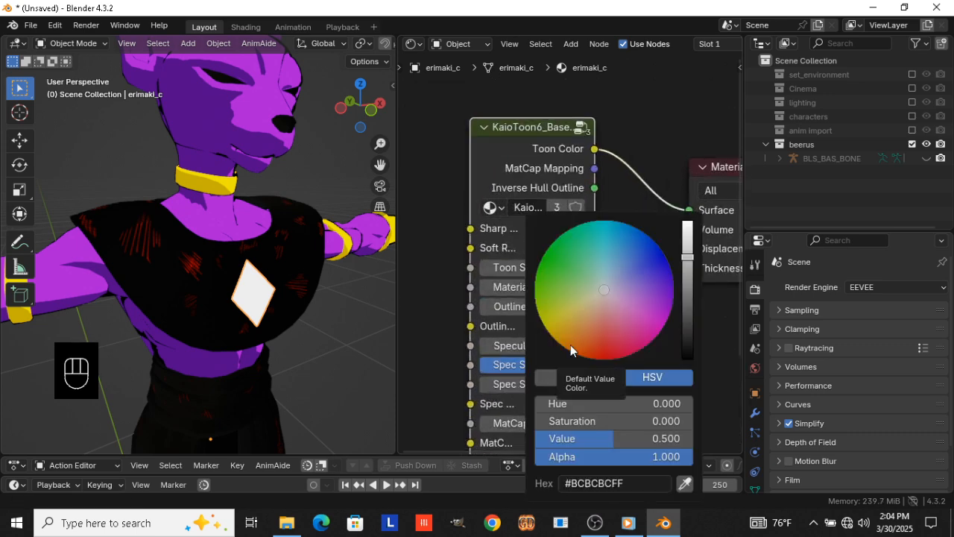
{"action": "left_click", "coordinate": [575, 346]}
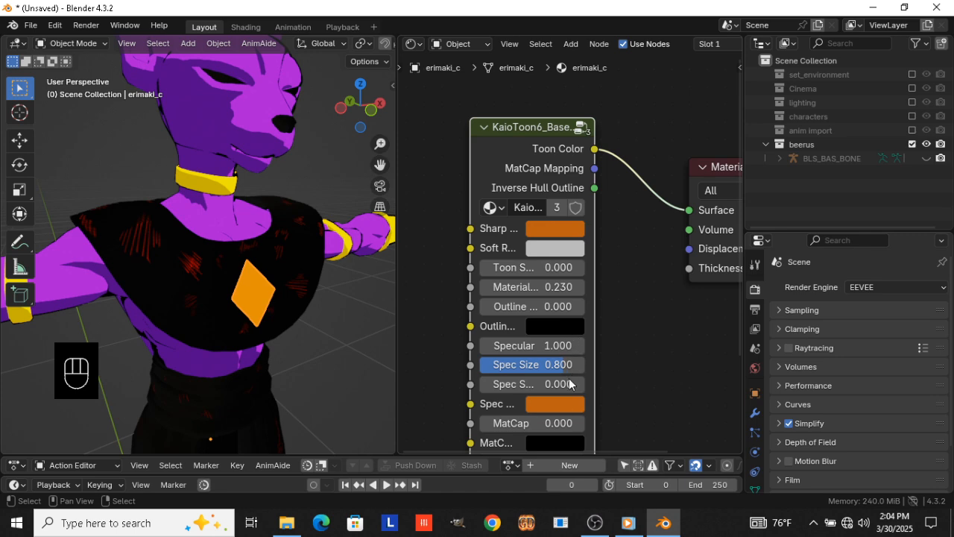
{"action": "left_click", "coordinate": [565, 231]}
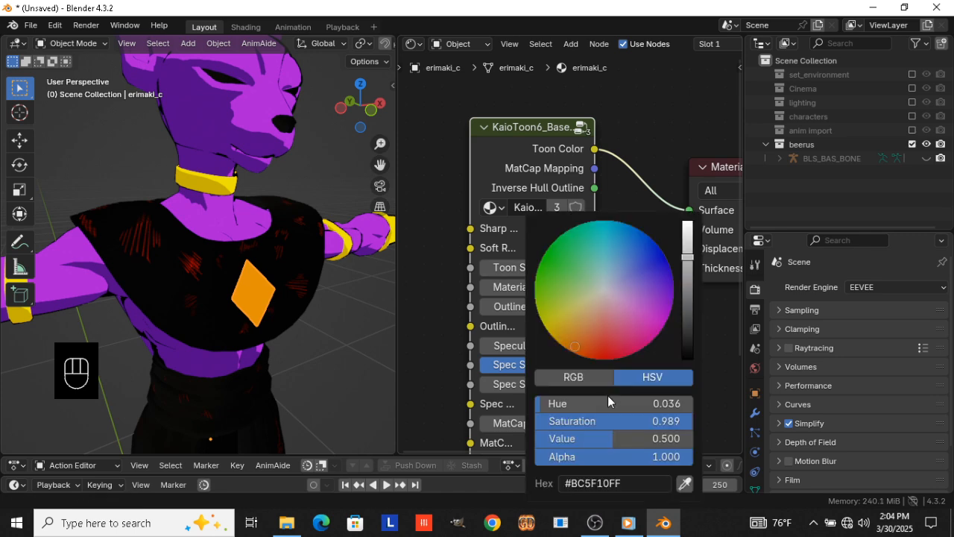
{"action": "double_click", "coordinate": [616, 443]}
{"action": "key", "text": "BackSpace"}
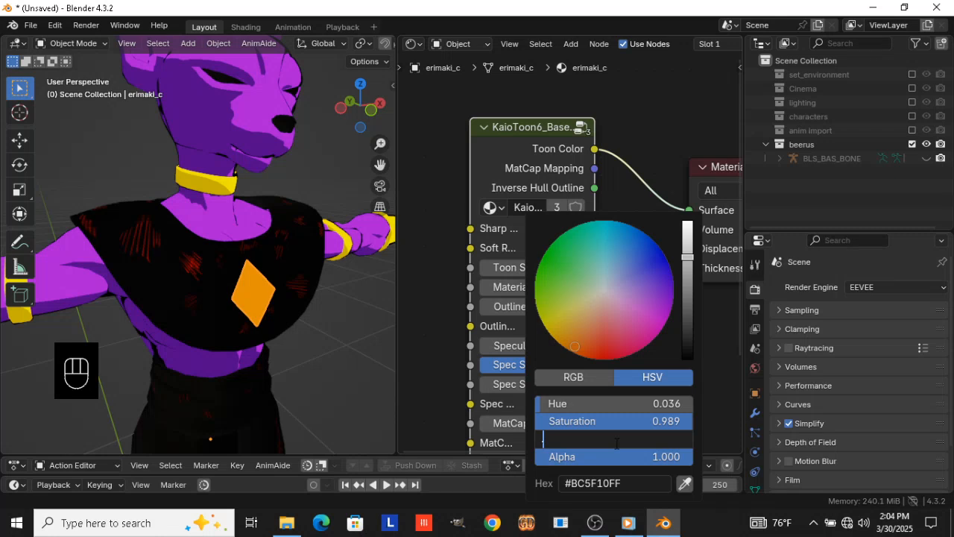
{"action": "key", "text": "Escape"}
Set the value of the diamond toon node's Spec color to 0.8
{"action": "left_click", "coordinate": [563, 406]}
{"action": "double_click", "coordinate": [623, 333]}
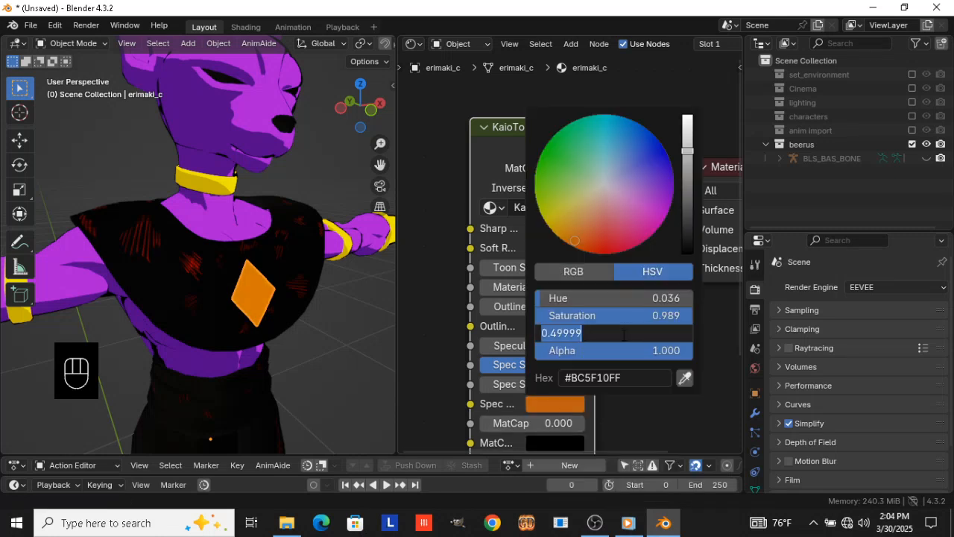
{"action": "type", "text": "0.8"}
{"action": "key", "text": "Return"}
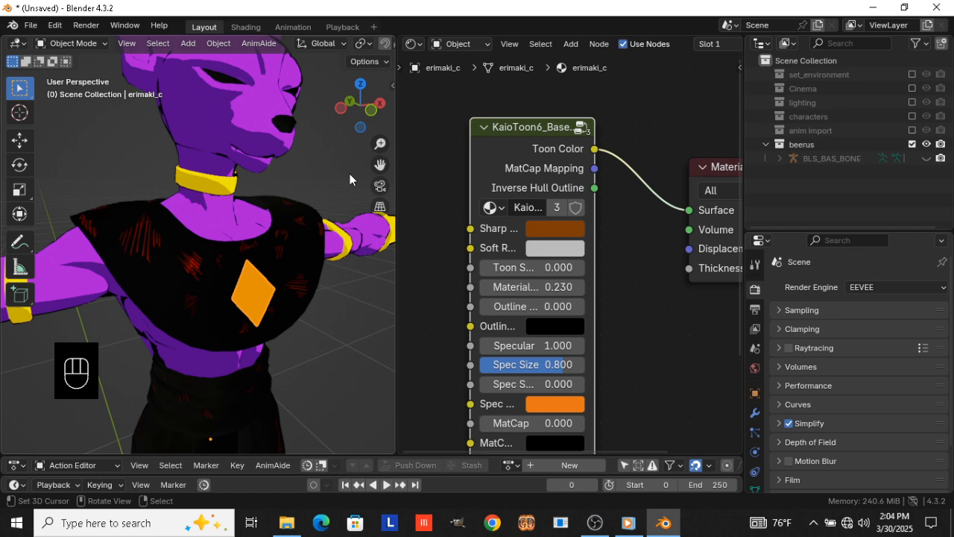
Add a KaioToon6_Base_Control node to the material of the collar's wide panels (erimaki_a) and connect its Toon Color output to Surface
{"action": "middle_click_drag", "start_coordinate": [350, 174], "coordinate": [239, 250]}
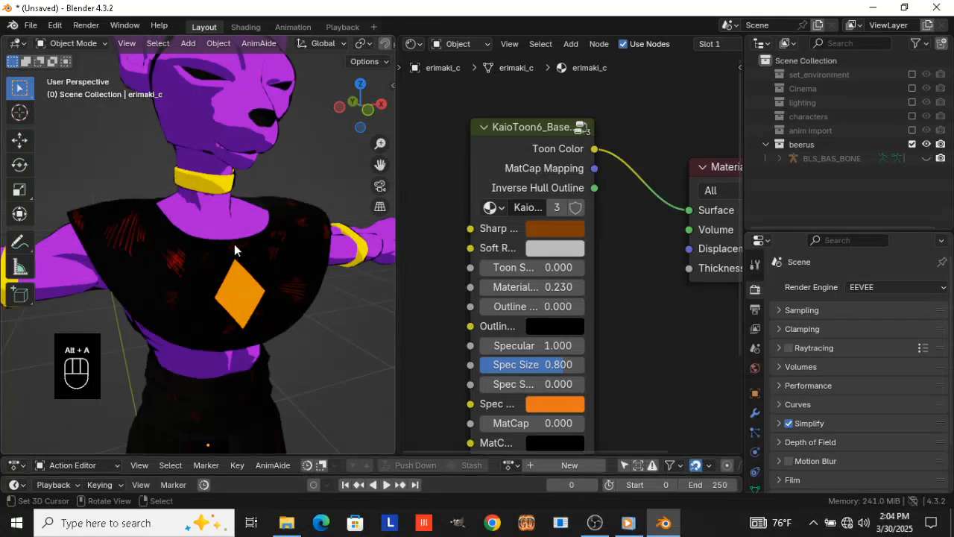
{"action": "left_click", "coordinate": [234, 244]}
{"action": "left_click", "coordinate": [235, 243]}
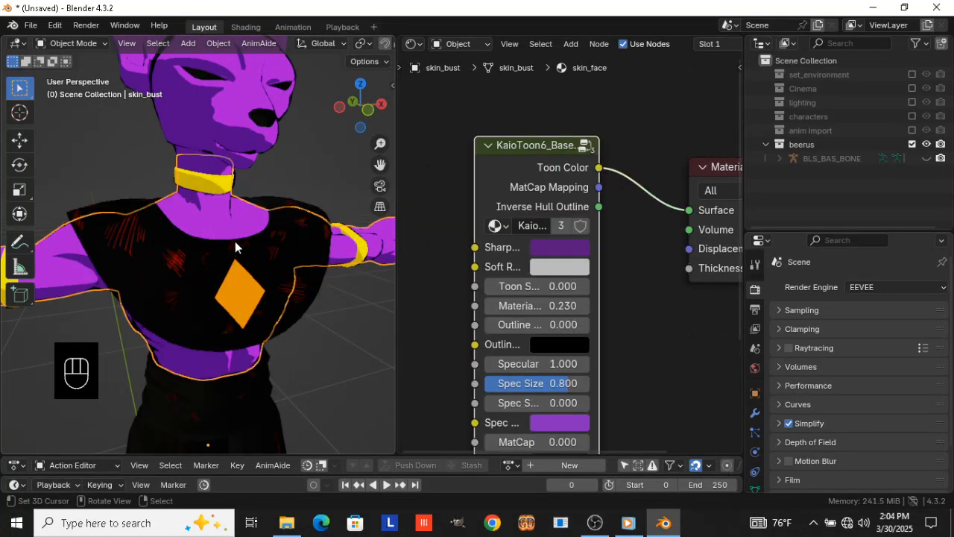
{"action": "left_click", "coordinate": [235, 242]}
{"action": "left_click", "coordinate": [285, 325]}
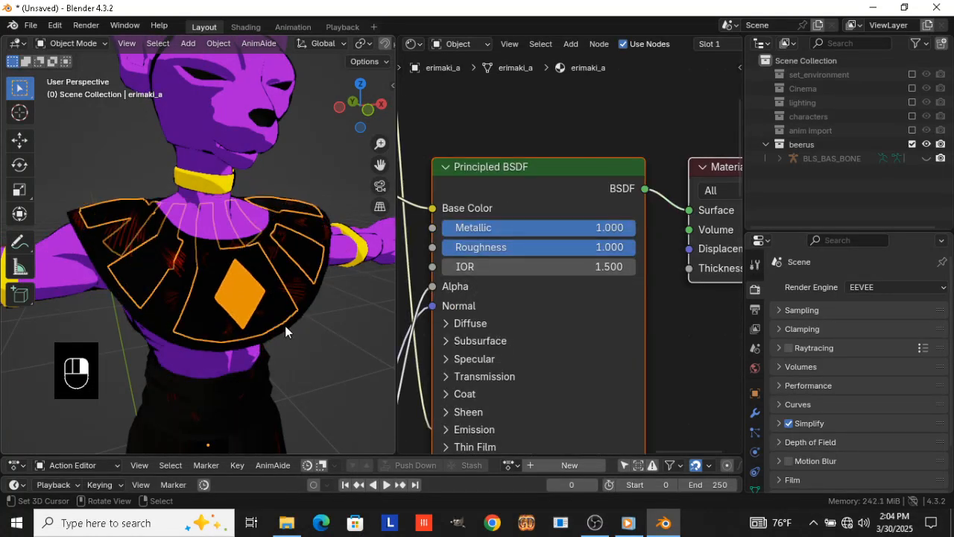
{"action": "scroll", "coordinate": [587, 240], "scroll_direction": "down", "scroll_amount": 3}
{"action": "middle_click_drag", "start_coordinate": [588, 240], "coordinate": [573, 260]}
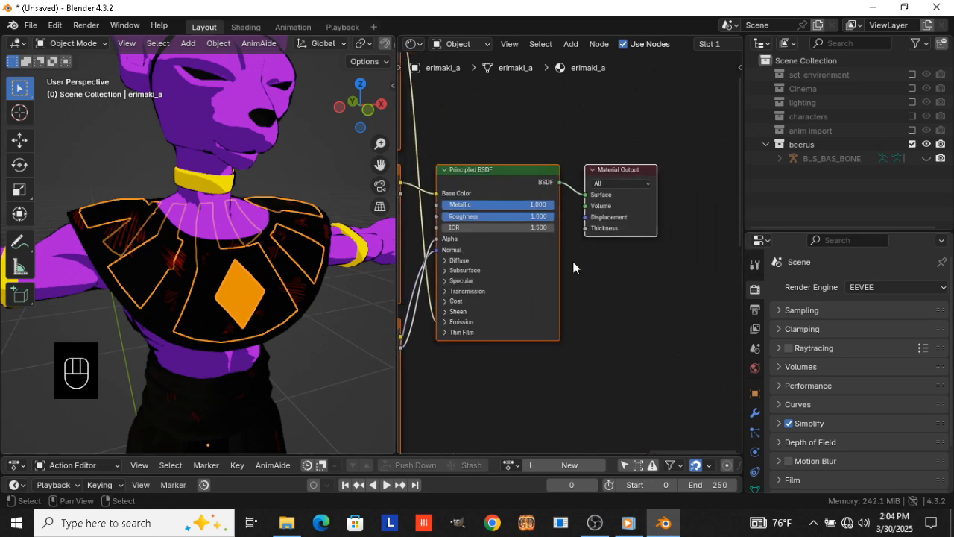
{"action": "key", "text": "shift+a"}
{"action": "left_click", "coordinate": [572, 261]}
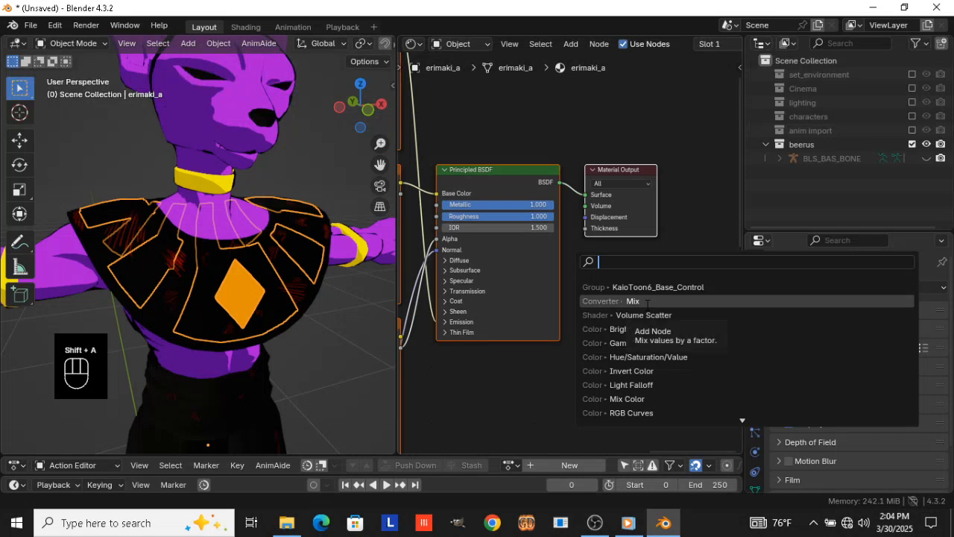
{"action": "left_click", "coordinate": [646, 287]}
{"action": "left_click", "coordinate": [601, 259]}
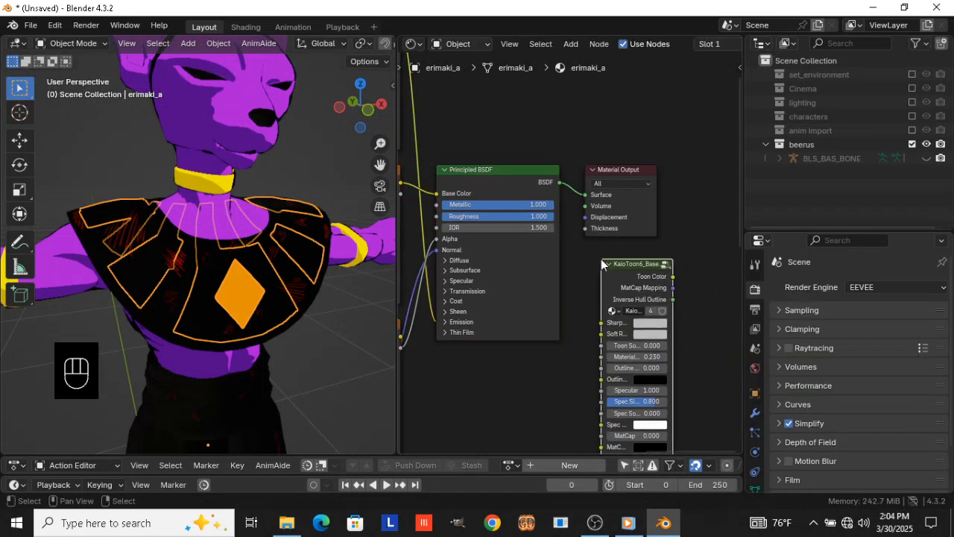
{"action": "left_click", "coordinate": [630, 268], "text": "ctrl+shift"}
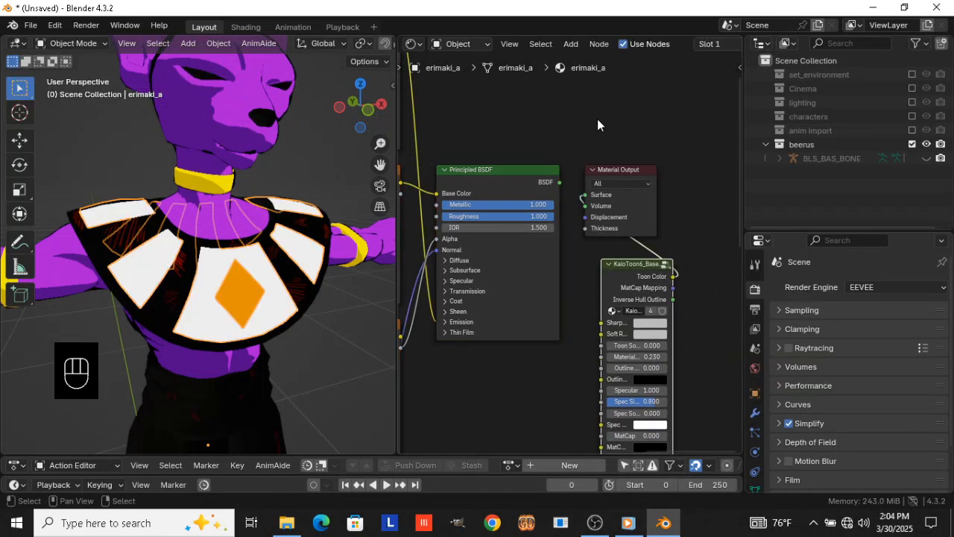
Set the wide collar panels' Sharp color to bright blue #1CC7FF and copy it to the Spec color
{"action": "left_click_drag", "start_coordinate": [597, 118], "coordinate": [683, 295]}
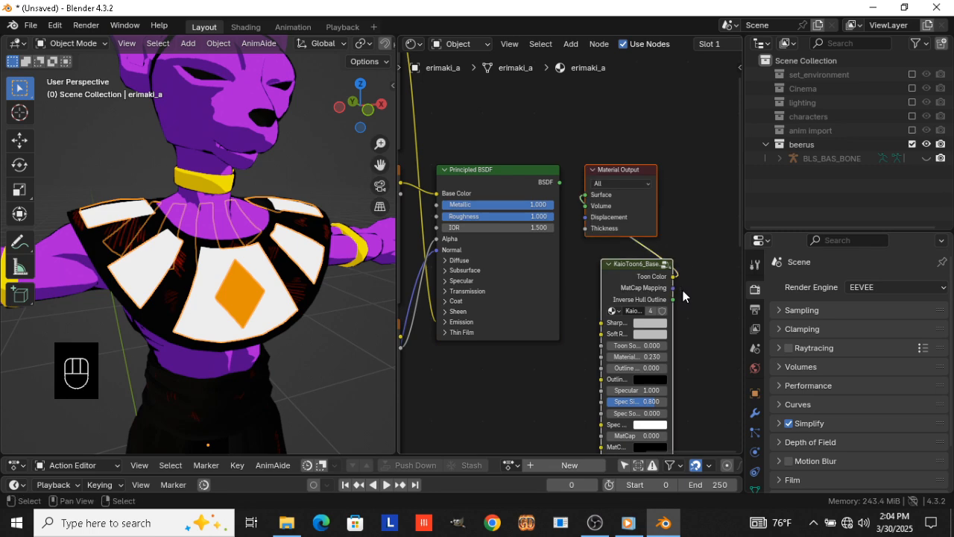
{"action": "left_click", "coordinate": [614, 278]}
{"action": "scroll", "coordinate": [614, 277], "scroll_direction": "up", "scroll_amount": 2}
{"action": "left_click", "coordinate": [686, 351]}
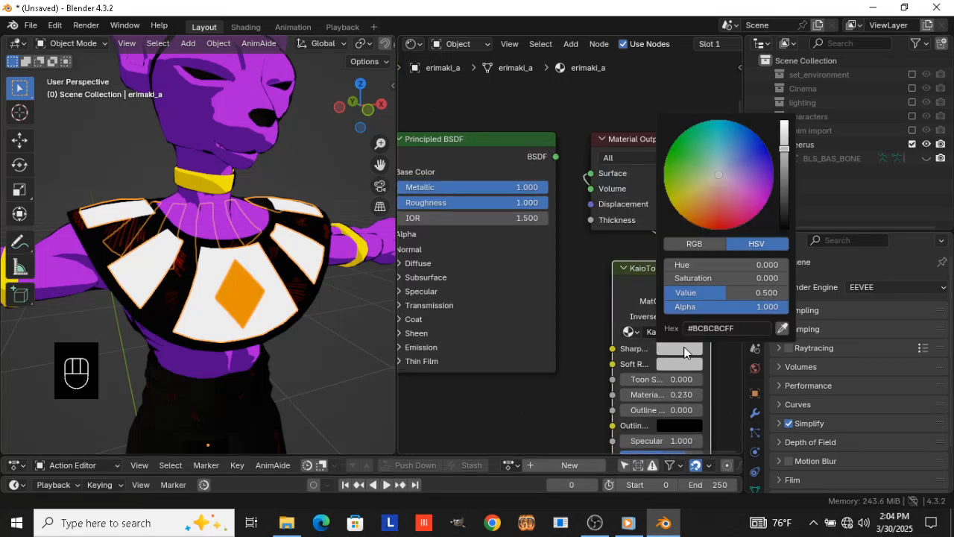
{"action": "left_click", "coordinate": [710, 292]}
{"action": "type", "text": "1"}
{"action": "key", "text": "Return"}
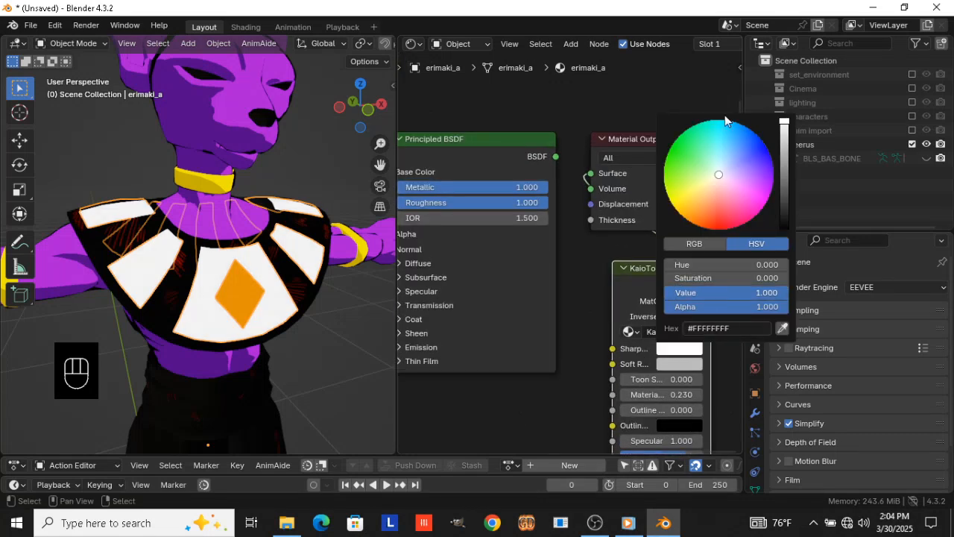
{"action": "left_click", "coordinate": [731, 127]}
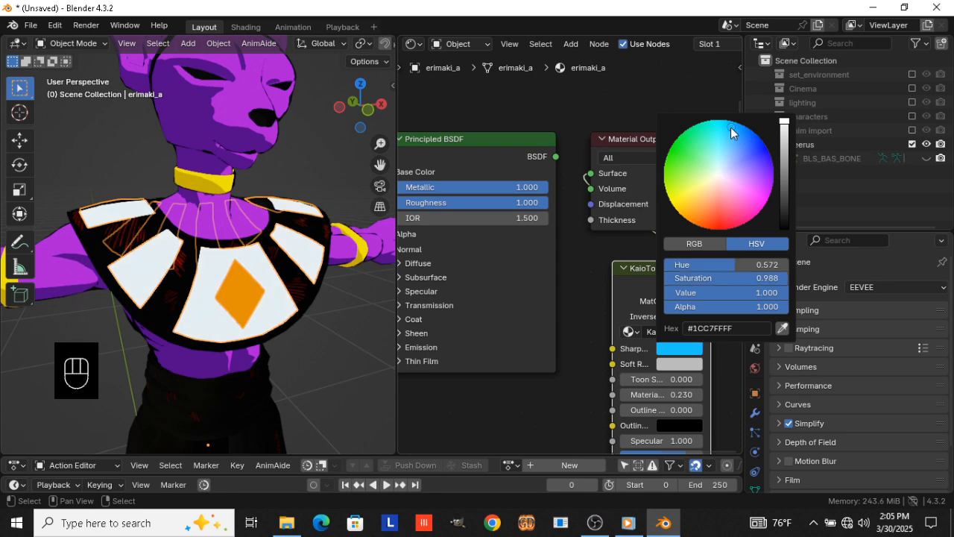
{"action": "middle_click_drag", "start_coordinate": [690, 367], "coordinate": [642, 238]}
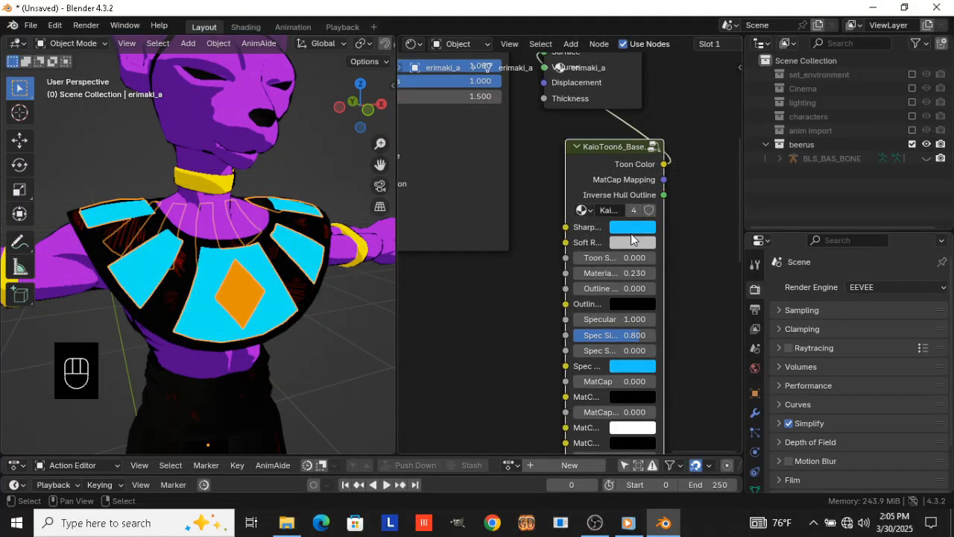
Darken the wide collar panels' Sharp color by setting its value to 0.2
{"action": "left_click", "coordinate": [630, 227]}
{"action": "left_click", "coordinate": [661, 412]}
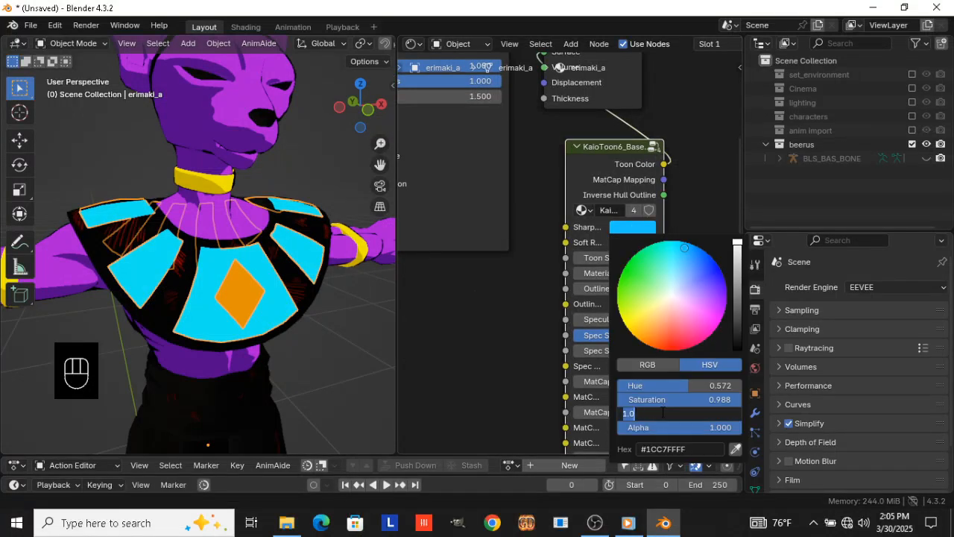
{"action": "type", "text": "0.2"}
{"action": "key", "text": "Return"}
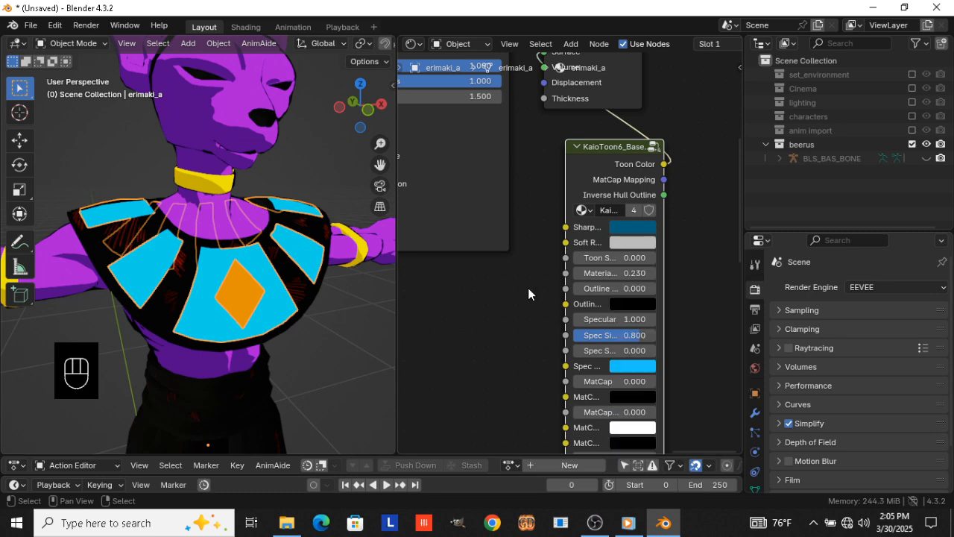
Delete the wide panel material's old shader and texture nodes, and place the toon node left of the Material Output node
{"action": "scroll", "coordinate": [529, 196], "scroll_direction": "down", "scroll_amount": 2}
{"action": "middle_click_drag", "start_coordinate": [528, 191], "coordinate": [597, 321]}
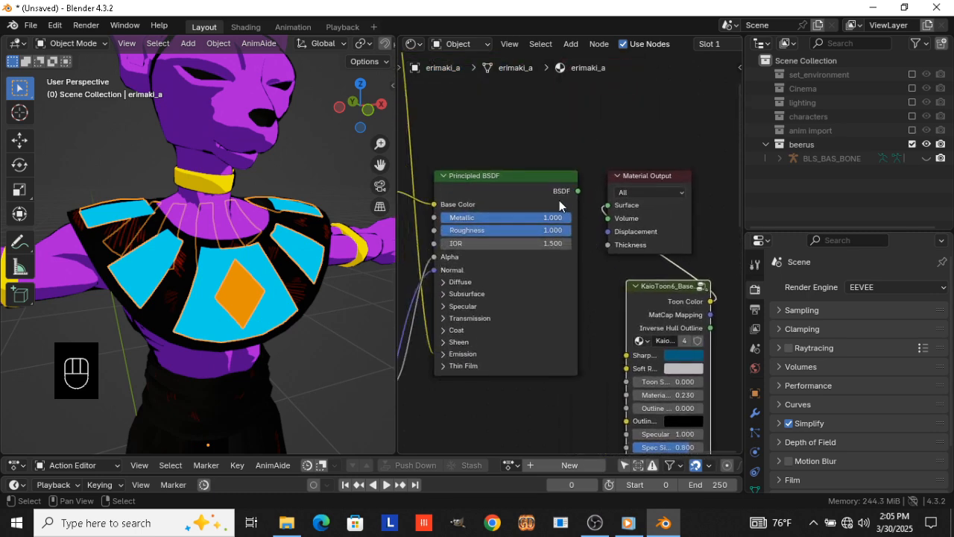
{"action": "left_click", "coordinate": [639, 173]}
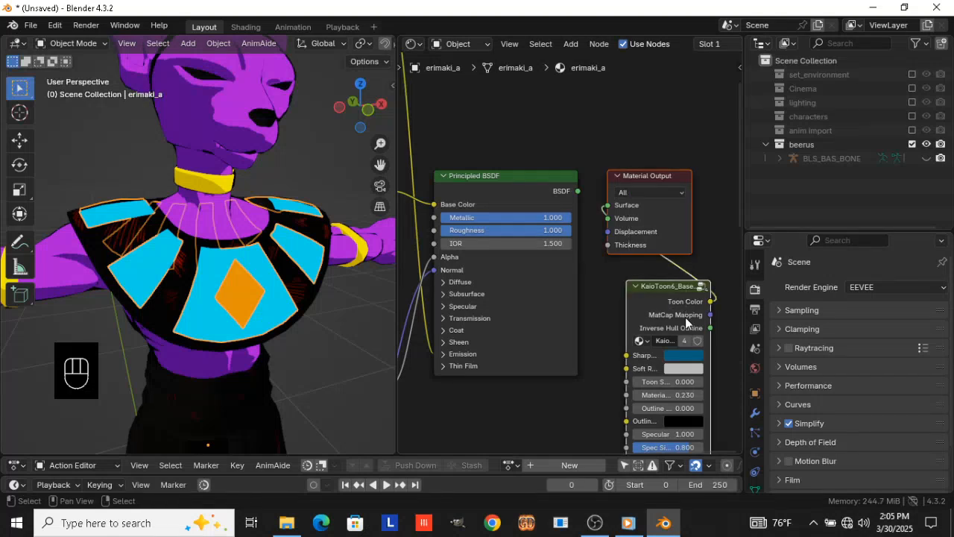
{"action": "key", "text": "ctrl+i"}
{"action": "key", "text": "x"}
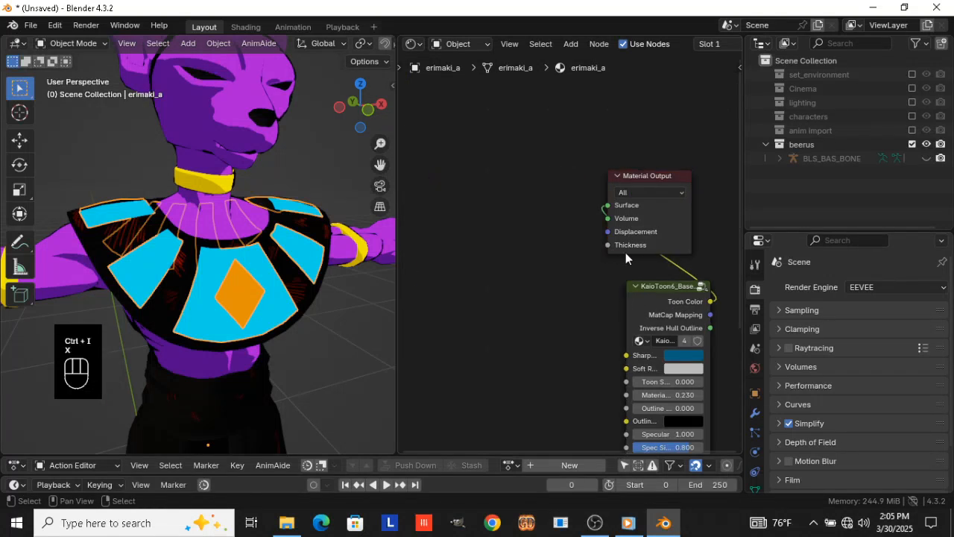
{"action": "left_click_drag", "start_coordinate": [667, 286], "coordinate": [530, 149]}
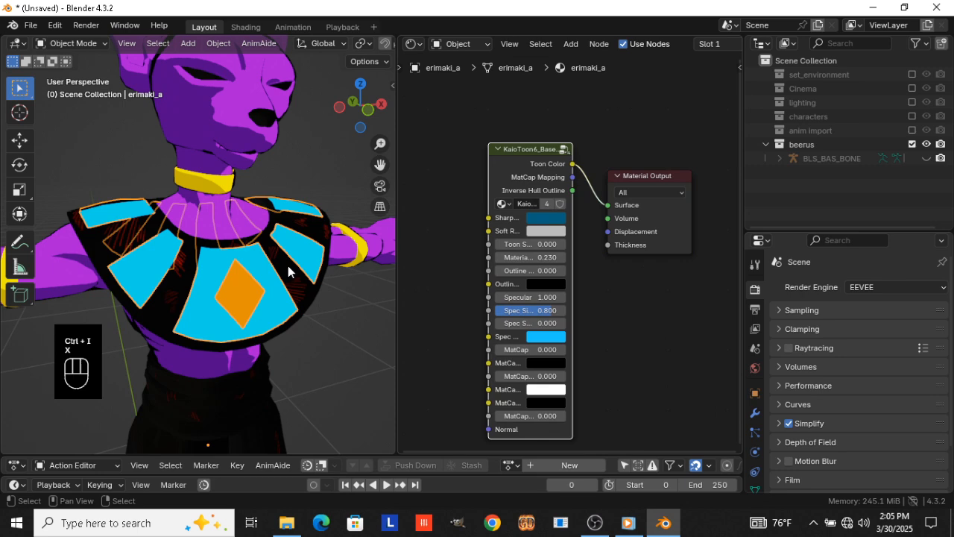
Add a KaioToon6_Base_Control node to the collar trim's material (erimaki_b) and connect its Toon Color output to Surface
{"action": "left_click", "coordinate": [307, 305]}
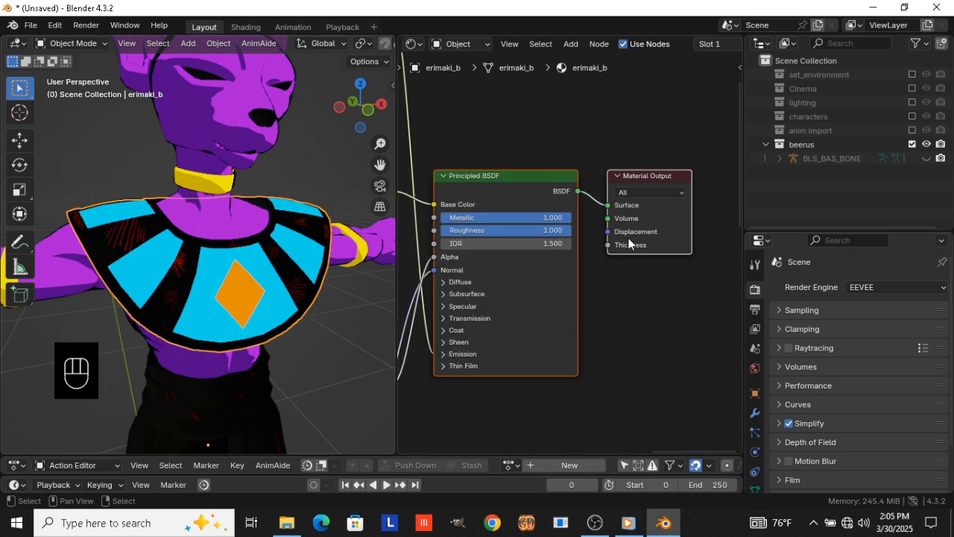
{"action": "key", "text": "shift+a"}
{"action": "type", "text": "kai"}
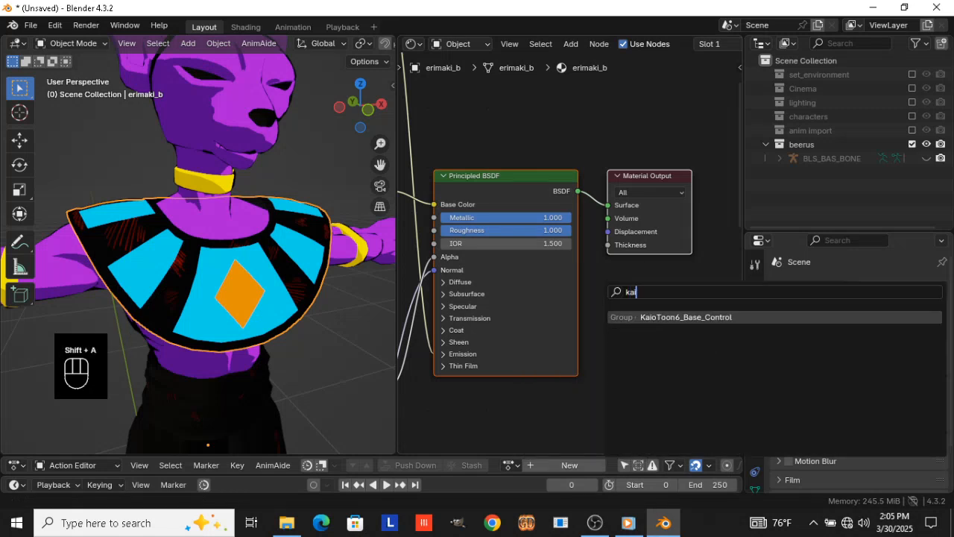
{"action": "key", "text": "Return"}
{"action": "left_click", "coordinate": [623, 292]}
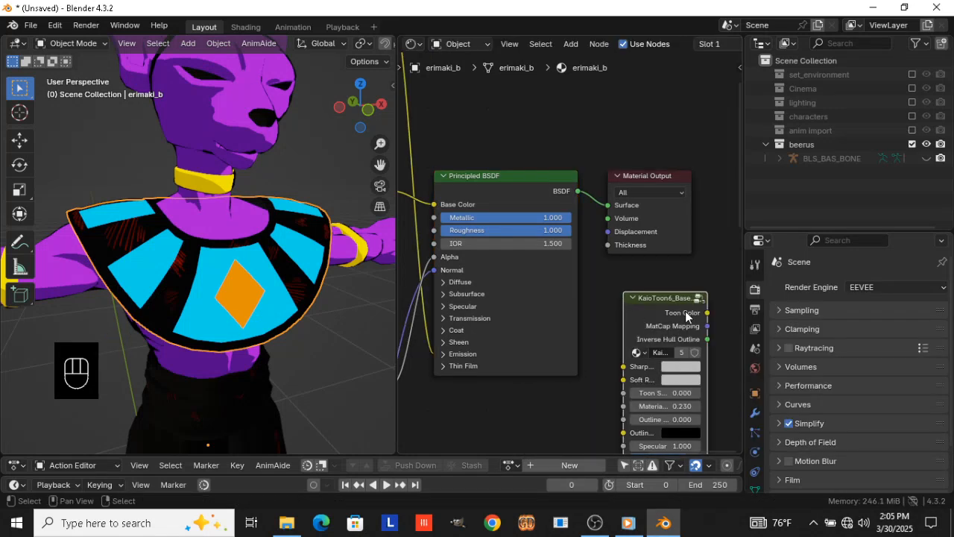
{"action": "left_click", "coordinate": [679, 320], "text": "ctrl+shift"}
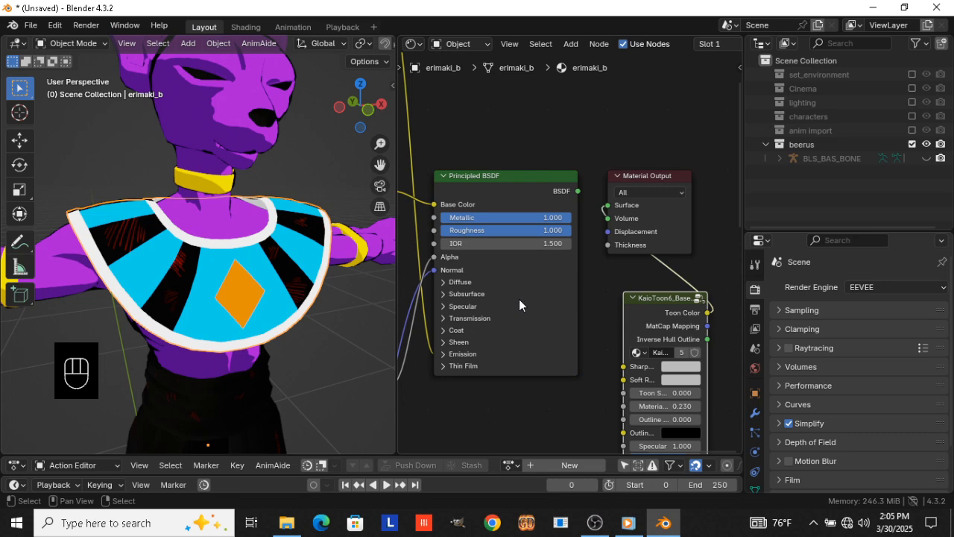
Add a KaioToon6_Base_Control node to the material of the collar's dark stripes (erimaki_d)
{"action": "left_click", "coordinate": [288, 275]}
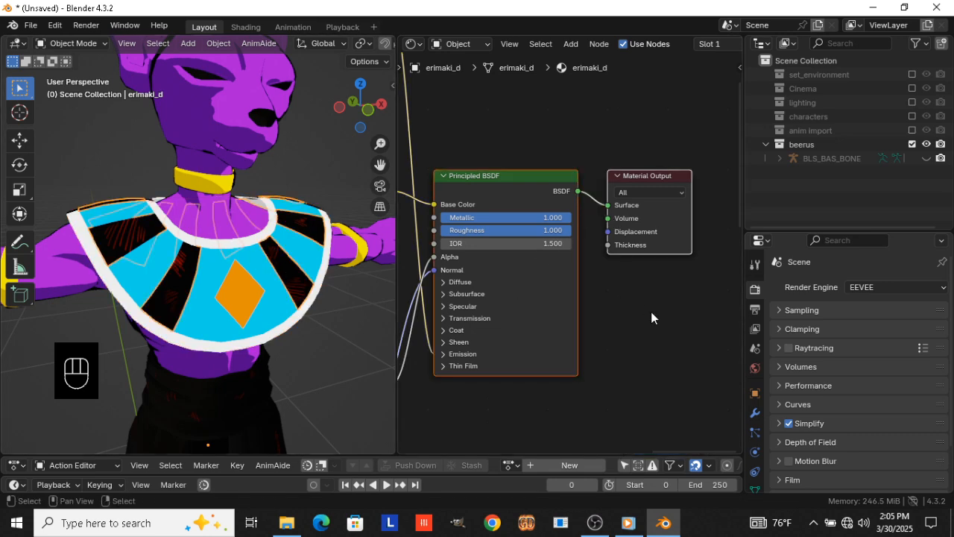
{"action": "key", "text": "shift+a"}
{"action": "type", "text": "kai"}
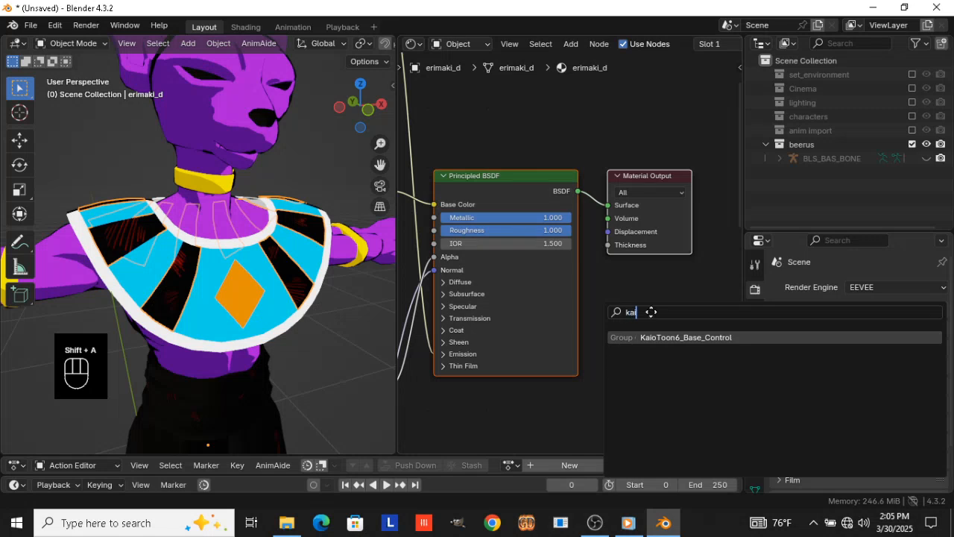
{"action": "key", "text": "Return"}
{"action": "left_click", "coordinate": [667, 340]}
Set the stripe toon node's Sharp color to near black and its Spec color to dark grey #303030 with value 0.030
{"action": "left_click", "coordinate": [668, 340]}
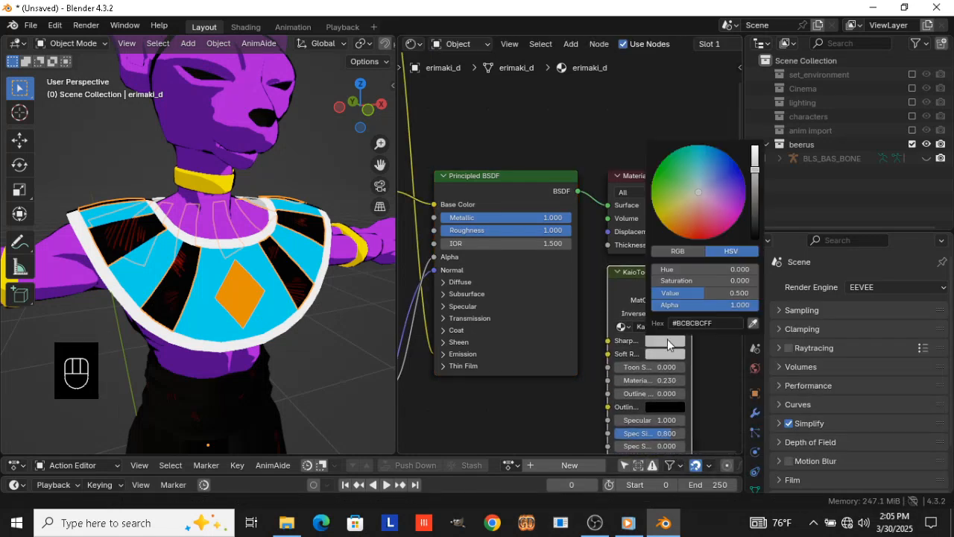
{"action": "left_click", "coordinate": [698, 292]}
{"action": "type", "text": ".0"}
{"action": "key", "text": "Return"}
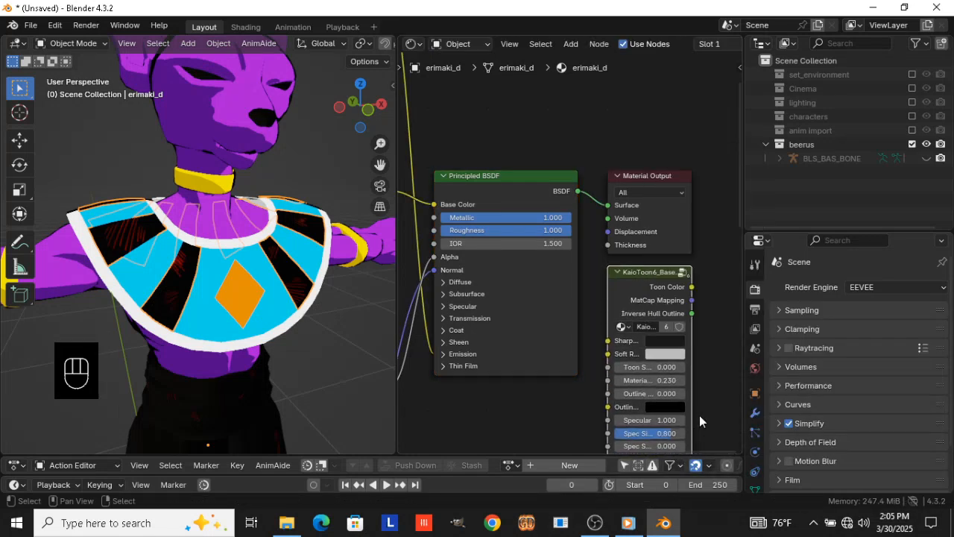
{"action": "middle_click_drag", "start_coordinate": [700, 415], "coordinate": [675, 218]}
{"action": "left_click", "coordinate": [643, 279]}
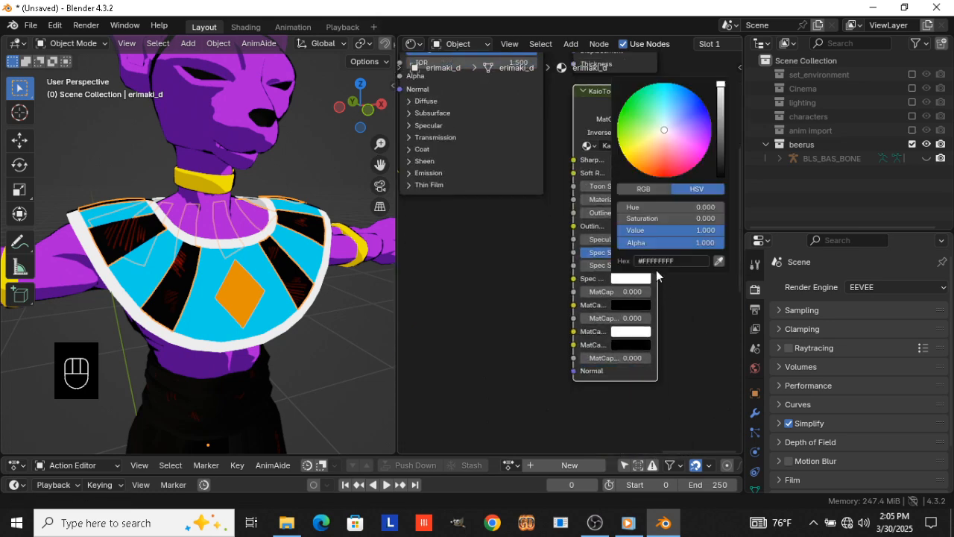
{"action": "left_click", "coordinate": [679, 231]}
{"action": "type", "text": "0"}
{"action": "key", "text": "Return"}
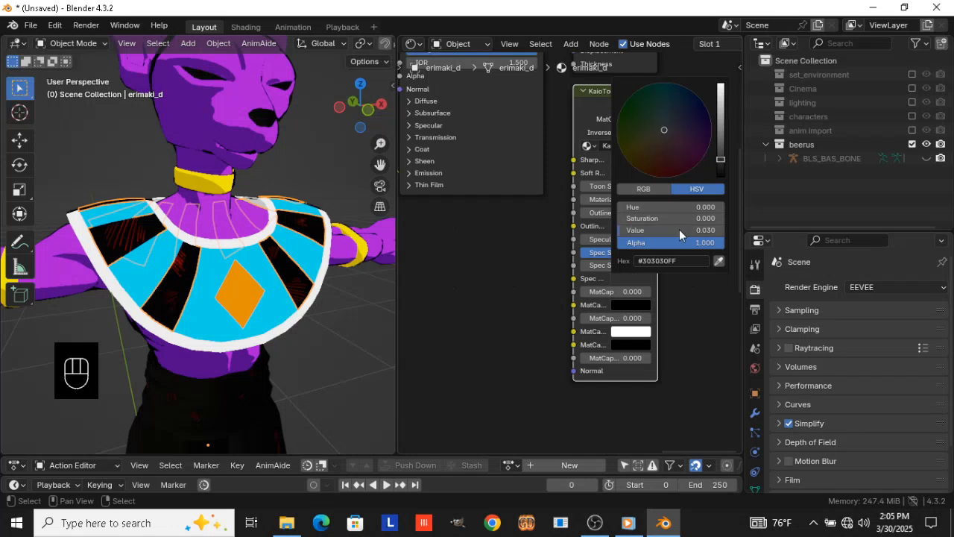
Replace the stripe material's old shader and texture nodes with the toon node, connected to Surface and placed left of the Material Output
{"action": "middle_click_drag", "start_coordinate": [553, 136], "coordinate": [563, 274]}
{"action": "left_click", "coordinate": [601, 243], "text": "ctrl+shift"}
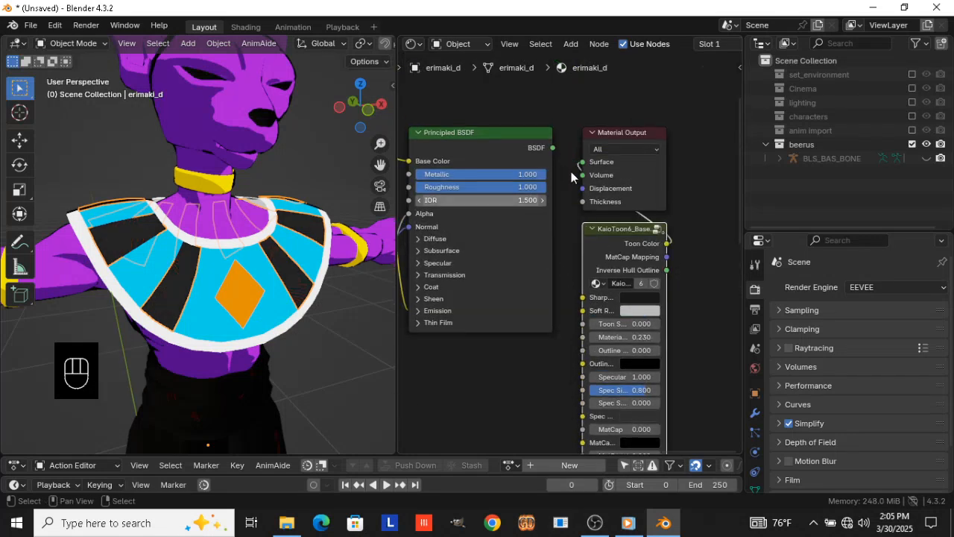
{"action": "left_click", "coordinate": [571, 173]}
{"action": "key", "text": "ctrl+i"}
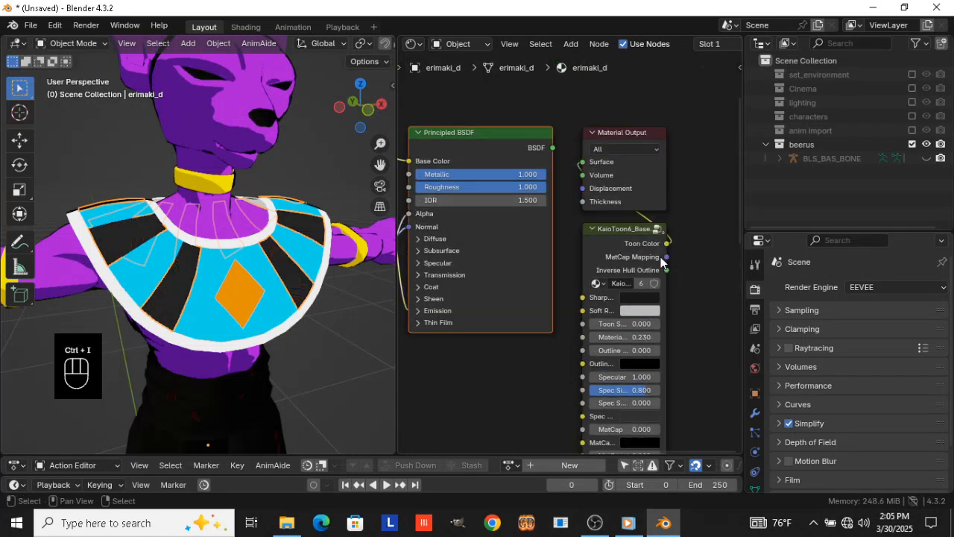
{"action": "key", "text": "x"}
{"action": "left_click_drag", "start_coordinate": [615, 272], "coordinate": [439, 176]}
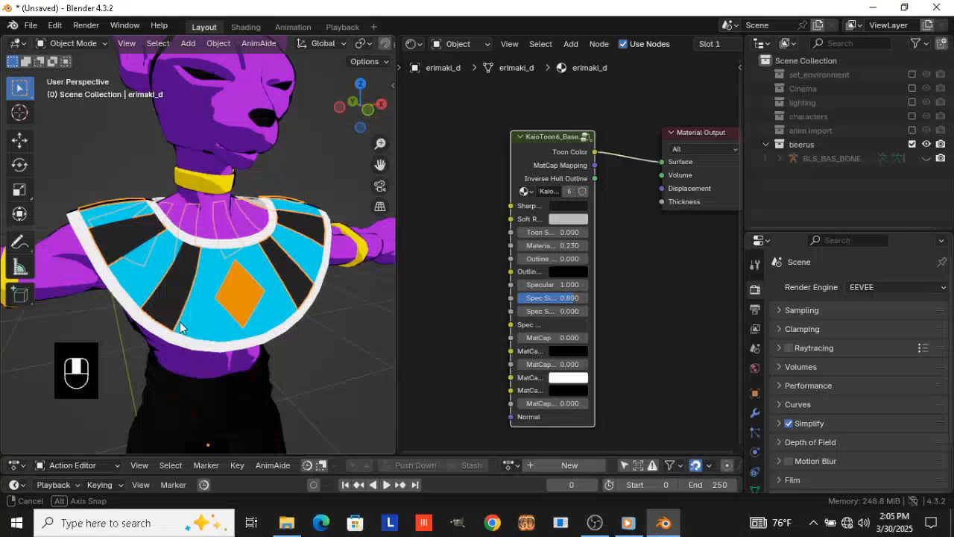
Reset the Sharp and Spec colors of the toon node on the collar's blue panels (erimaki_a) to their defaults
{"action": "middle_click_drag", "start_coordinate": [180, 321], "coordinate": [232, 307]}
{"action": "left_click", "coordinate": [281, 304]}
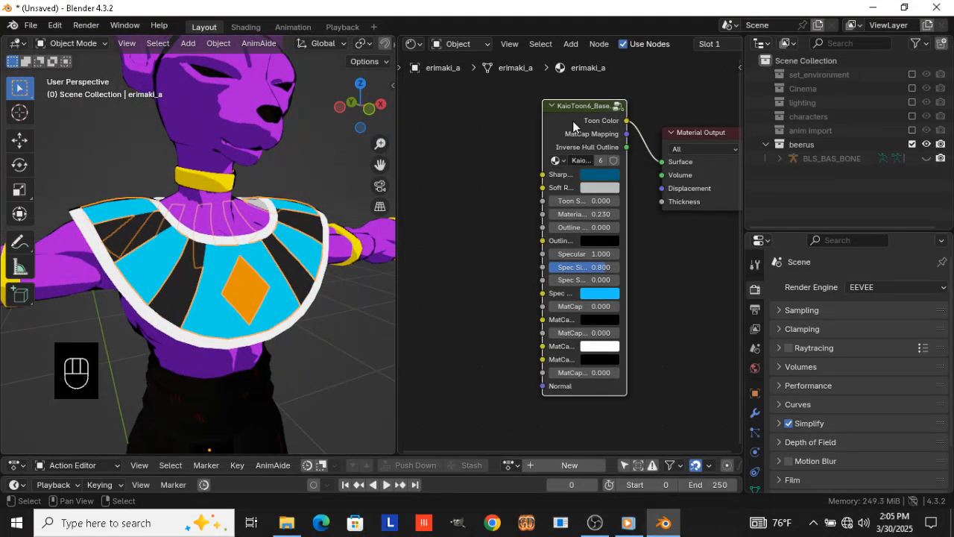
{"action": "key", "text": "BackSpace"}
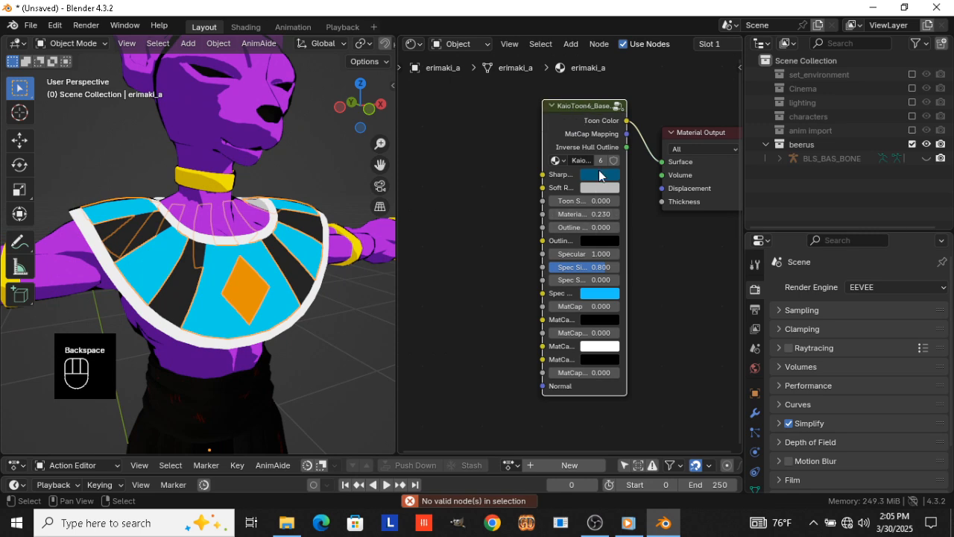
{"action": "key", "text": "BackSpace"}
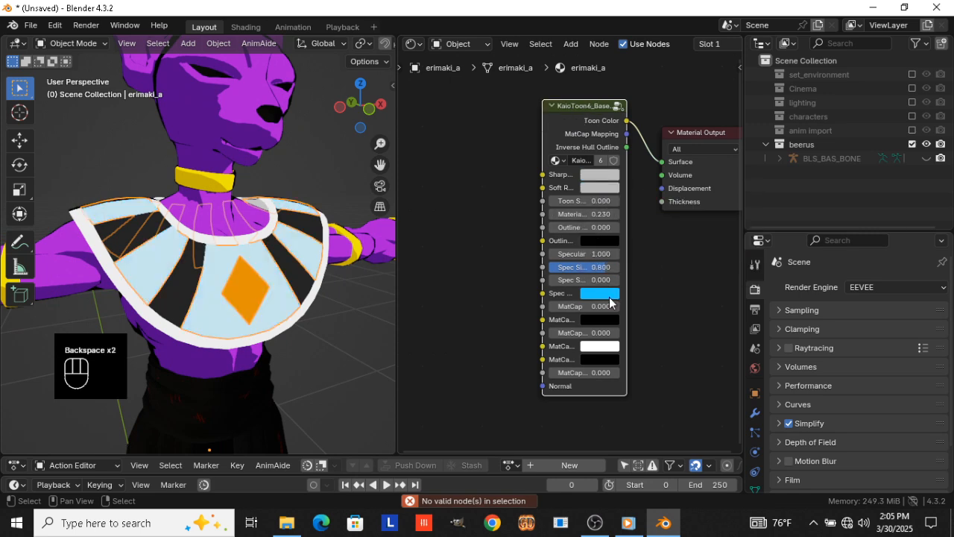
{"action": "key", "text": "BackSpace"}
Set the Sharp color of the erimaki_a toon node to near black #121212 with value 0.006
{"action": "left_click", "coordinate": [602, 173]}
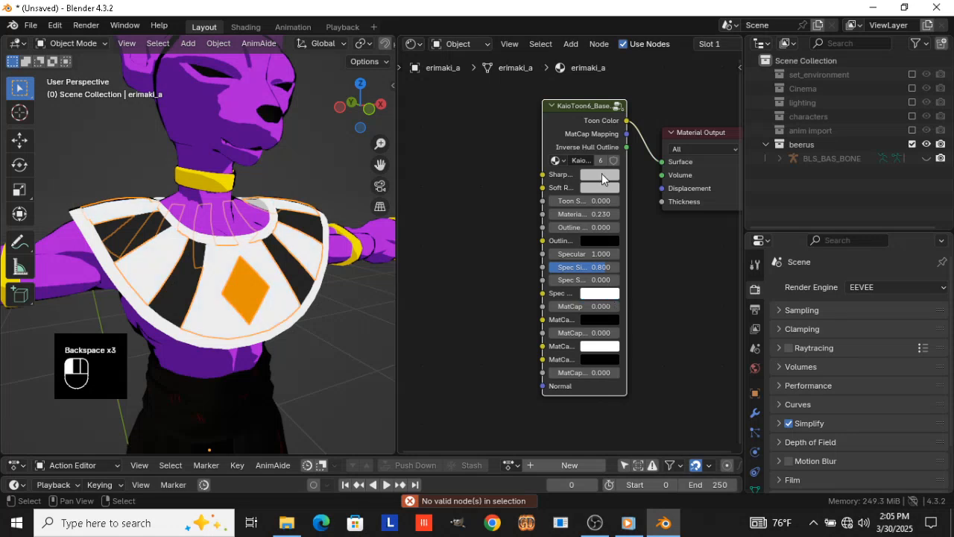
{"action": "left_click", "coordinate": [632, 334]}
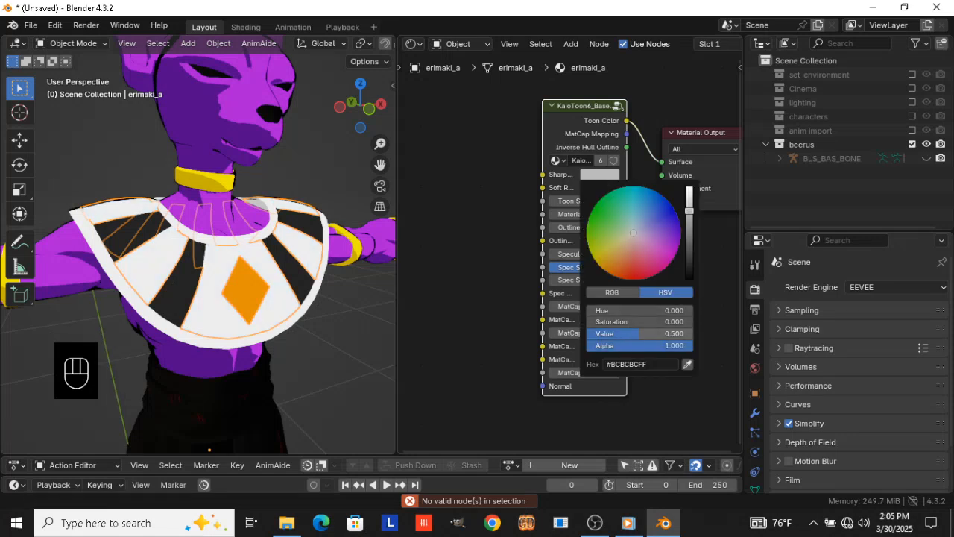
{"action": "type", "text": "0"}
{"action": "key", "text": "Return"}
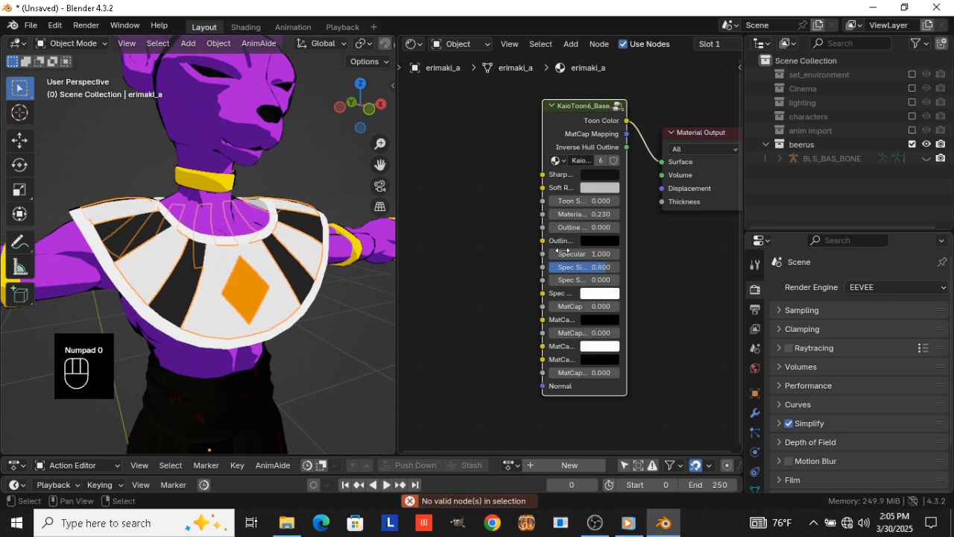
{"action": "left_click", "coordinate": [603, 293]}
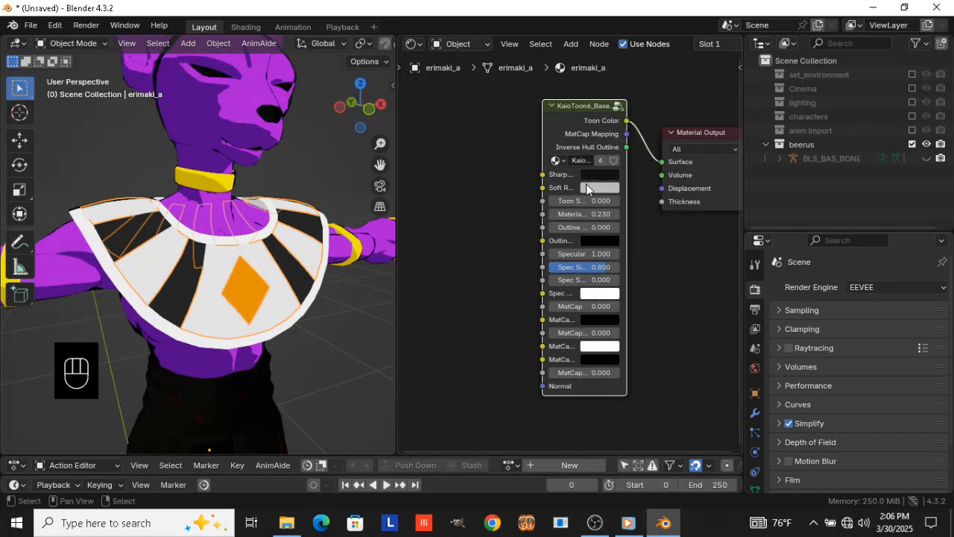
{"action": "left_click", "coordinate": [599, 176]}
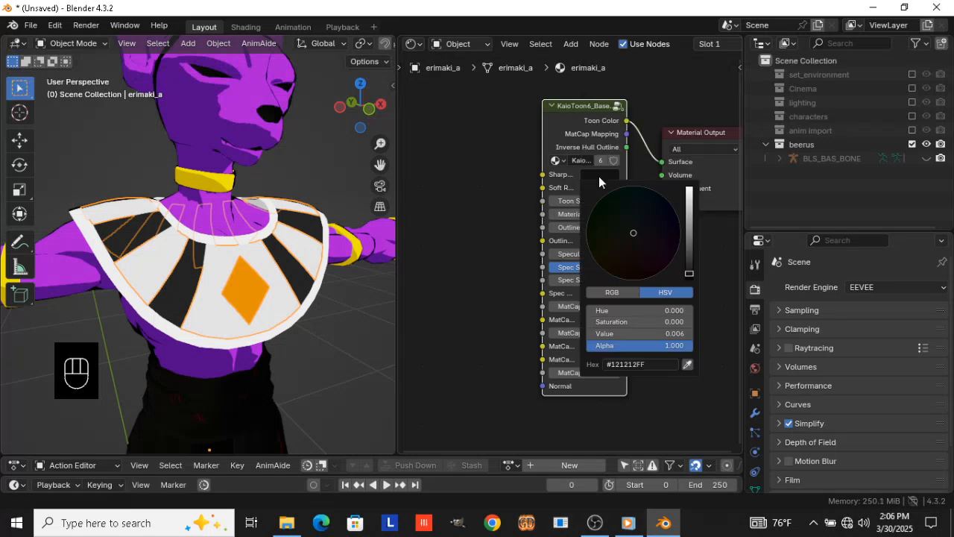
{"action": "left_click", "coordinate": [687, 206]}
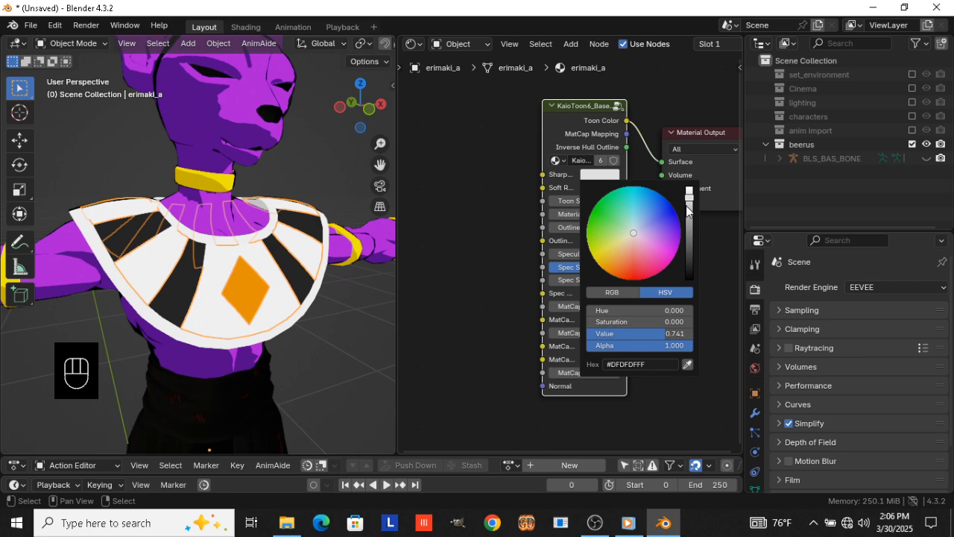
{"action": "left_click", "coordinate": [660, 337]}
{"action": "type", "text": ".006"}
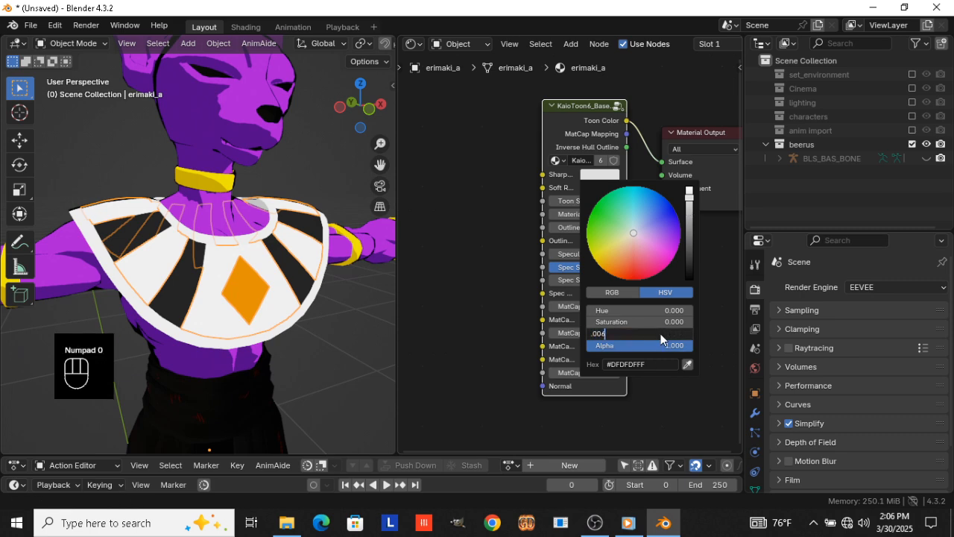
{"action": "key", "text": "Return"}
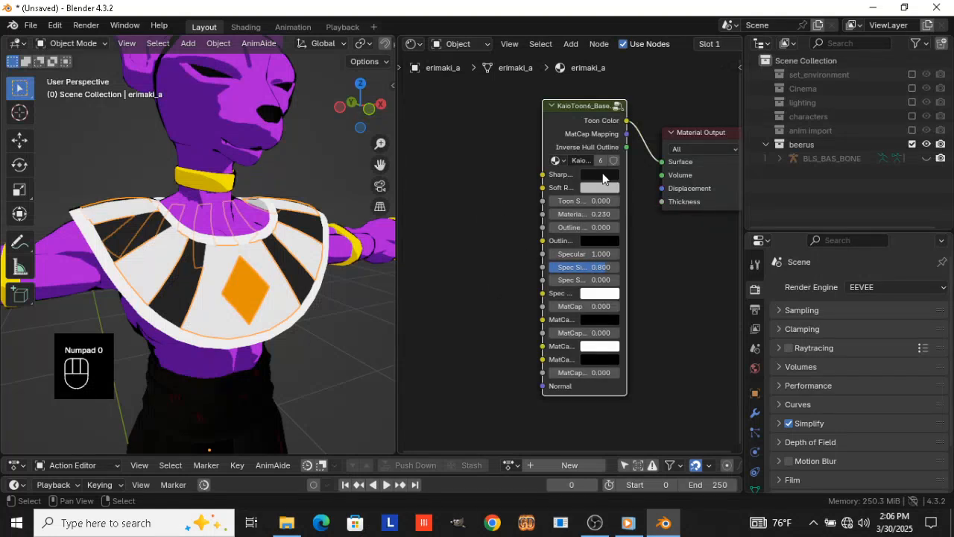
Copy the near-black Sharp color to the erimaki_a node's Spec color and set the Spec value to 0.03
{"action": "left_click_drag", "start_coordinate": [603, 177], "coordinate": [609, 288]}
{"action": "left_click", "coordinate": [608, 291]}
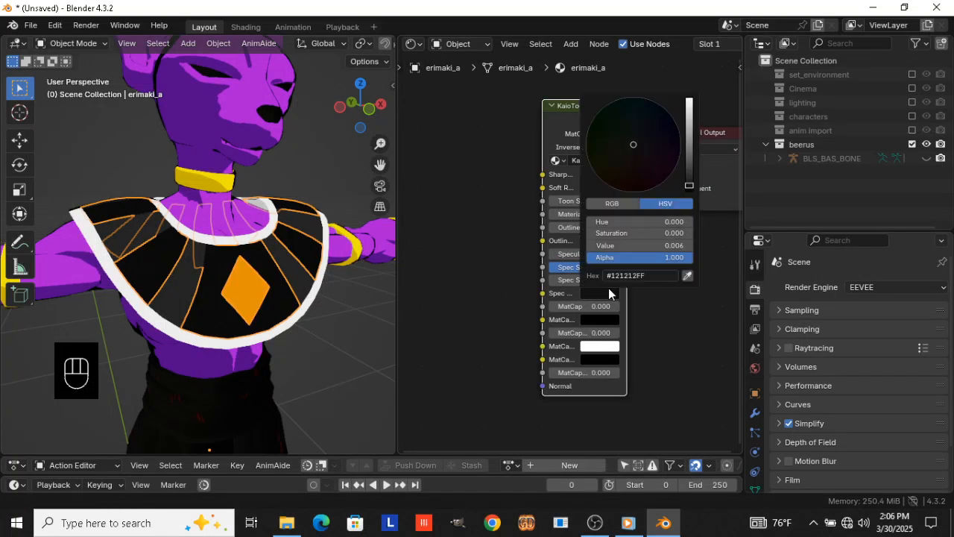
{"action": "left_click", "coordinate": [638, 257]}
{"action": "left_click", "coordinate": [640, 245]}
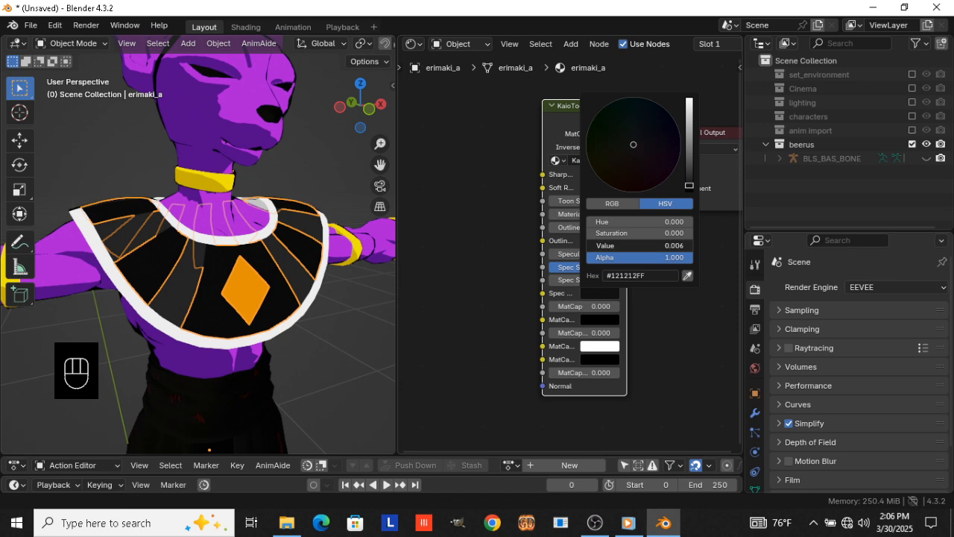
{"action": "type", "text": "0.03"}
{"action": "key", "text": "Return"}
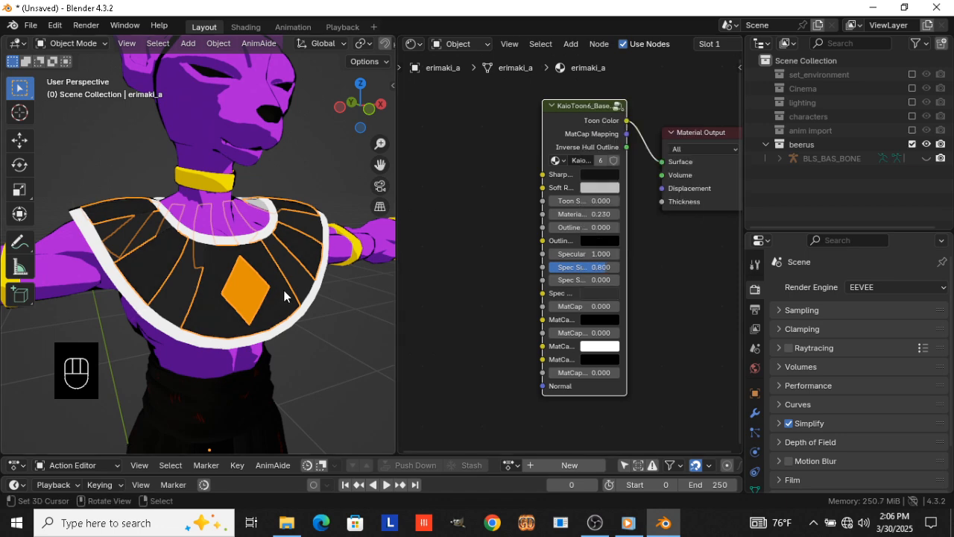
Select the collar stripes (erimaki_d), cut their toon node's link to the Material Output and reconnect Toon Color to Surface
{"action": "left_click", "coordinate": [304, 260]}
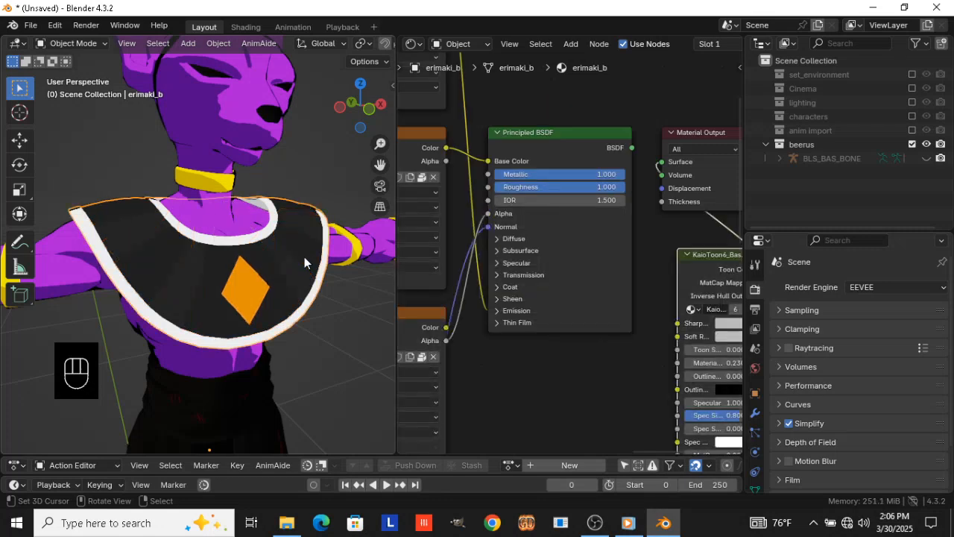
{"action": "left_click", "coordinate": [296, 271]}
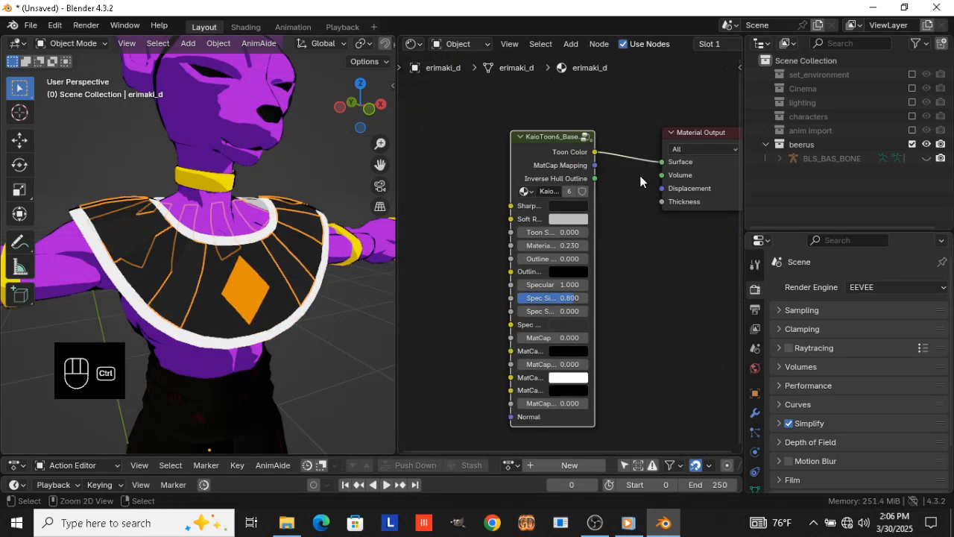
{"action": "right_click_drag", "start_coordinate": [639, 211], "coordinate": [638, 149], "text": "ctrl"}
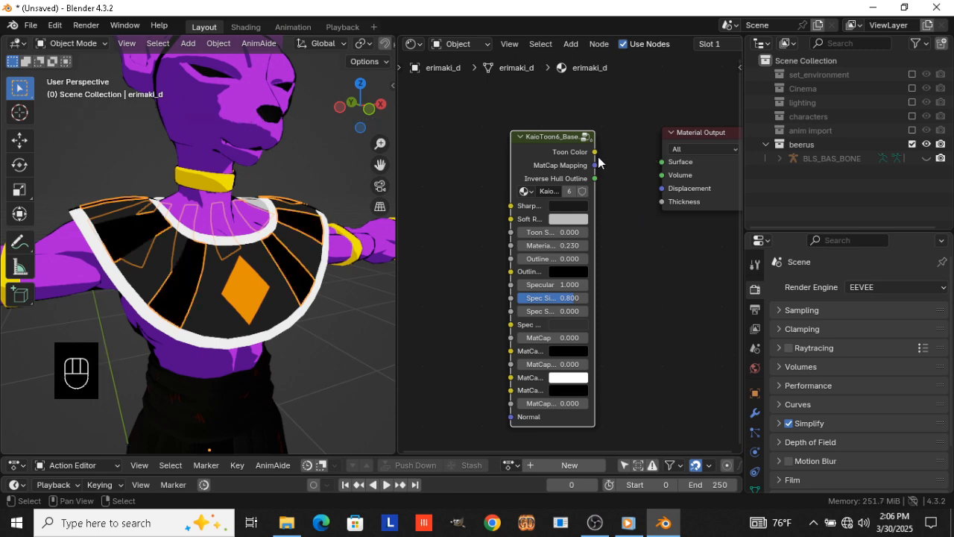
{"action": "left_click_drag", "start_coordinate": [596, 158], "coordinate": [667, 163]}
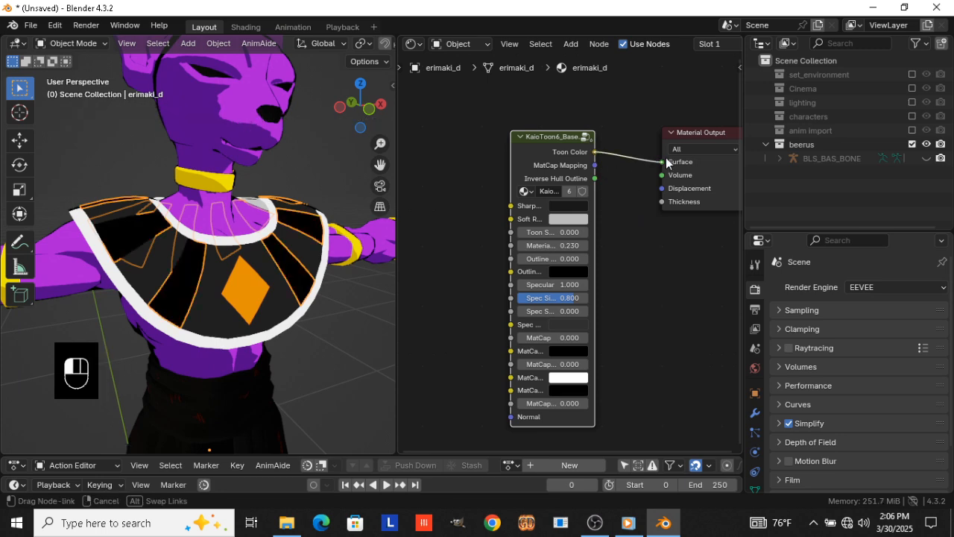
Reset the Sharp and Spec colors of the erimaki_d toon node to their defaults
{"action": "left_click", "coordinate": [569, 205]}
{"action": "key", "text": "Escape"}
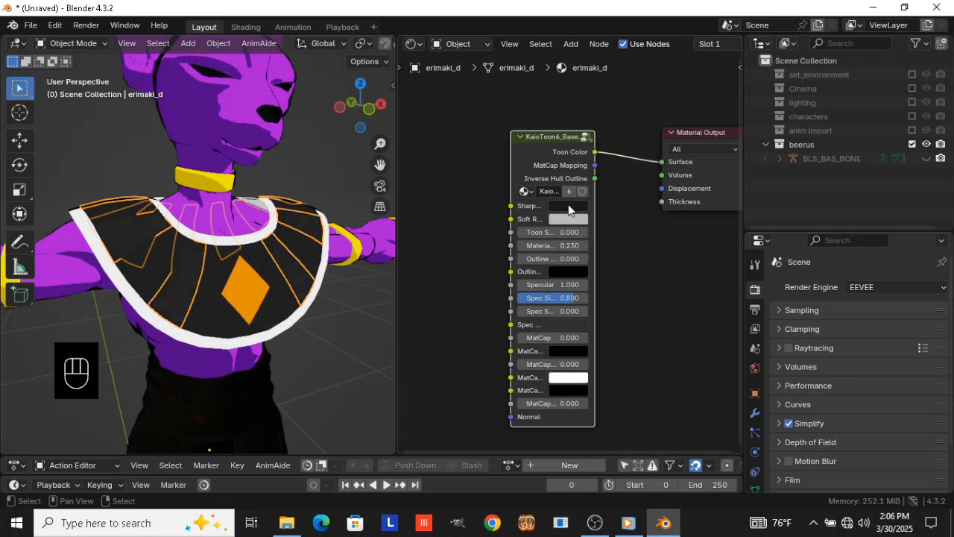
{"action": "key", "text": "BackSpace"}
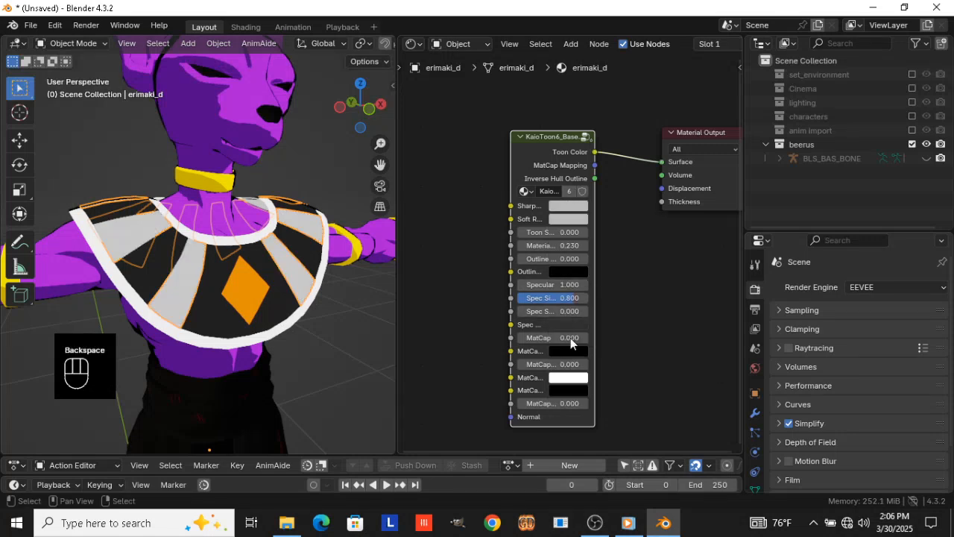
{"action": "key", "text": "BackSpace"}
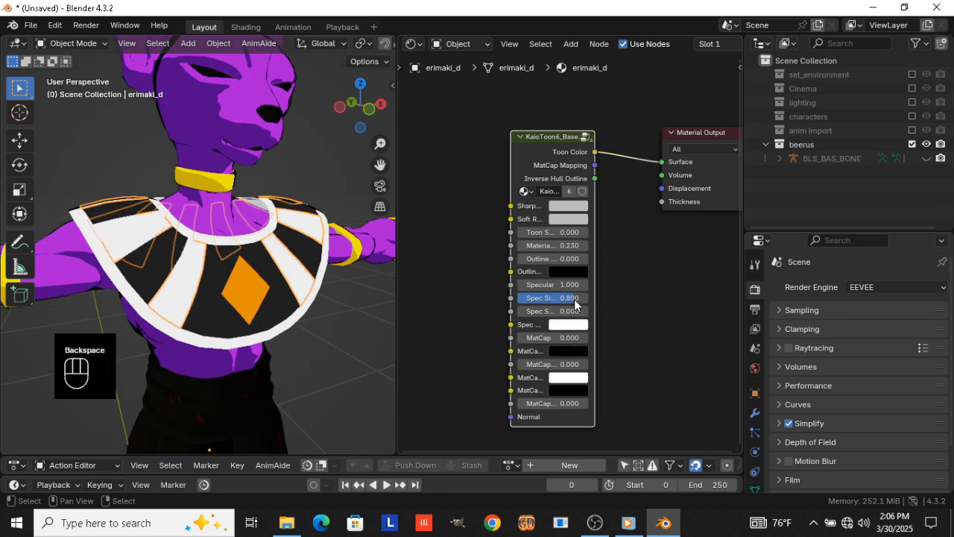
Set the erimaki_d node's Sharp color to blue #1B75BC, copy it to Spec and give Spec a brighter value
{"action": "left_click", "coordinate": [575, 207]}
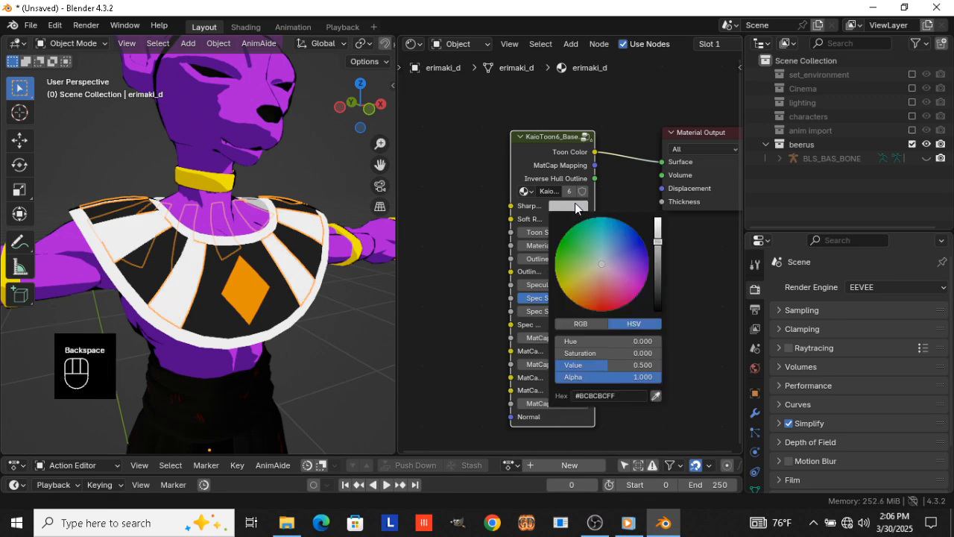
{"action": "left_click", "coordinate": [620, 227]}
{"action": "left_click_drag", "start_coordinate": [561, 205], "coordinate": [571, 323]}
{"action": "left_click", "coordinate": [571, 323]}
{"action": "double_click", "coordinate": [602, 278]}
{"action": "type", "text": ".87"}
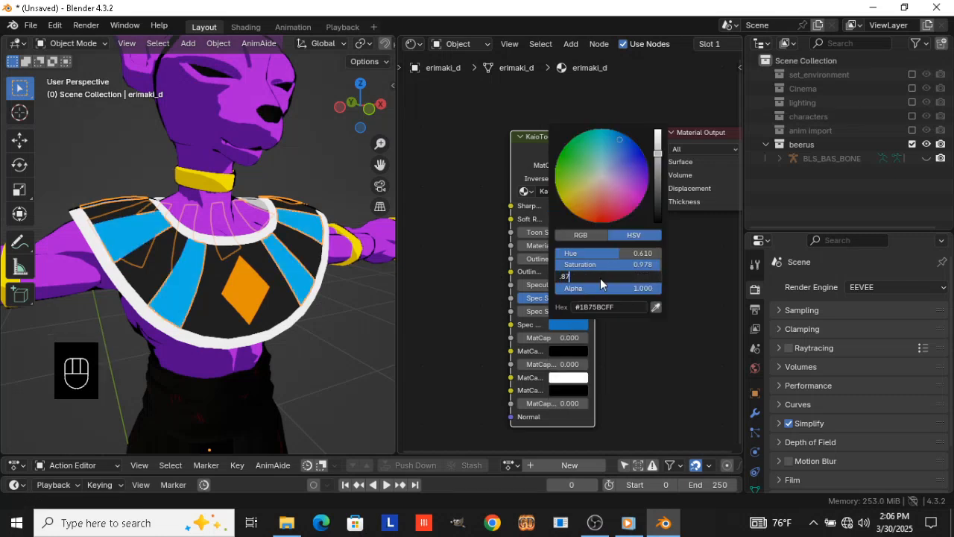
{"action": "key", "text": "Return"}
Link the blue toon material of the collar stripes (erimaki_d) to the pants
{"action": "scroll", "coordinate": [339, 365], "scroll_direction": "down", "scroll_amount": 4}
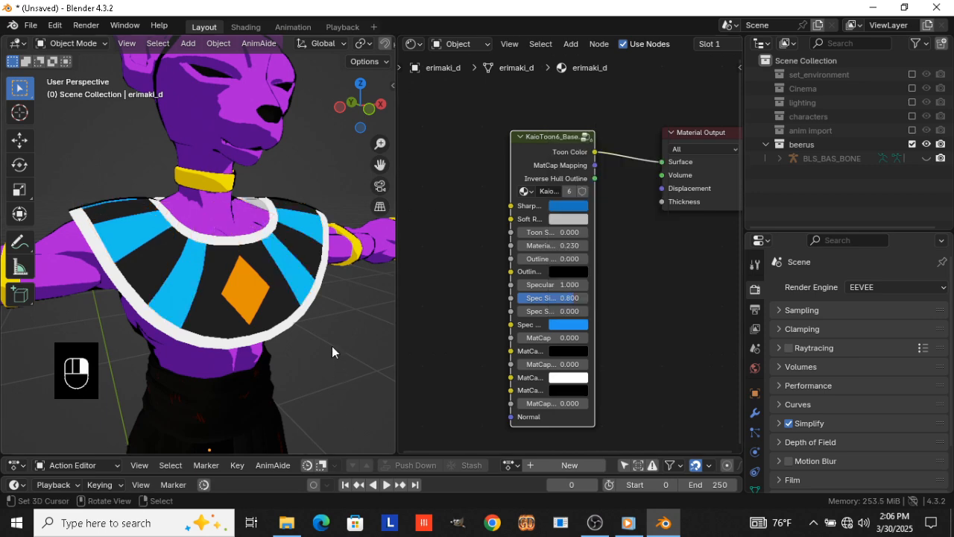
{"action": "middle_click_drag", "start_coordinate": [332, 344], "coordinate": [284, 324]}
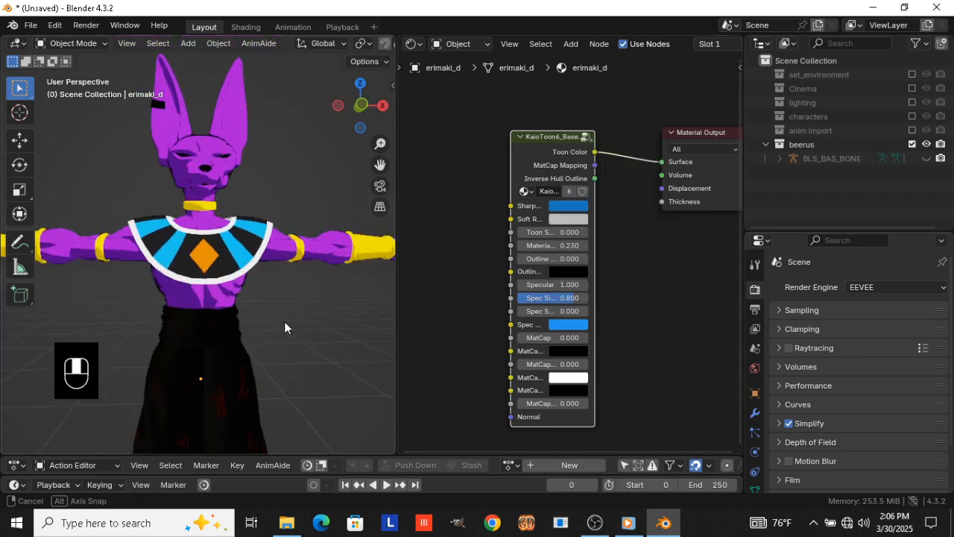
{"action": "left_click", "coordinate": [237, 331]}
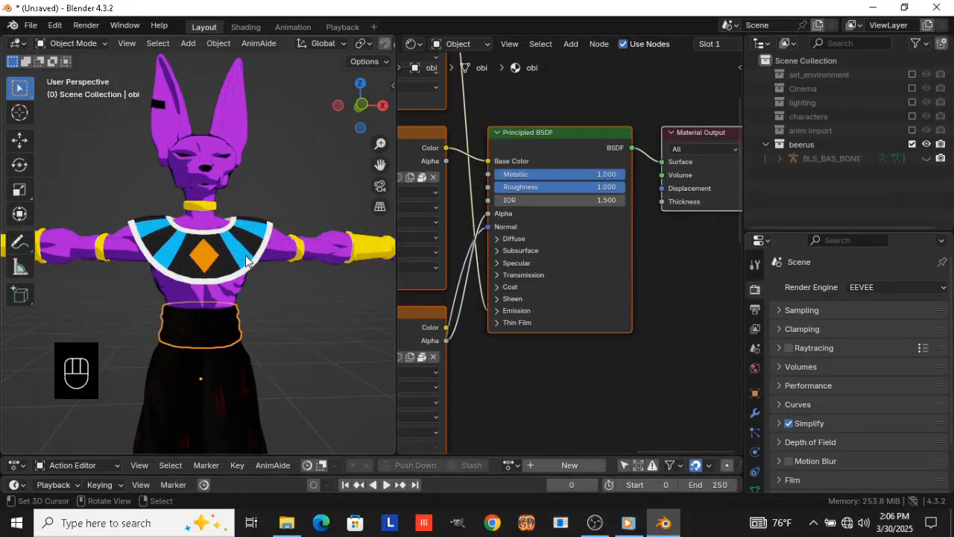
{"action": "left_click", "coordinate": [249, 366]}
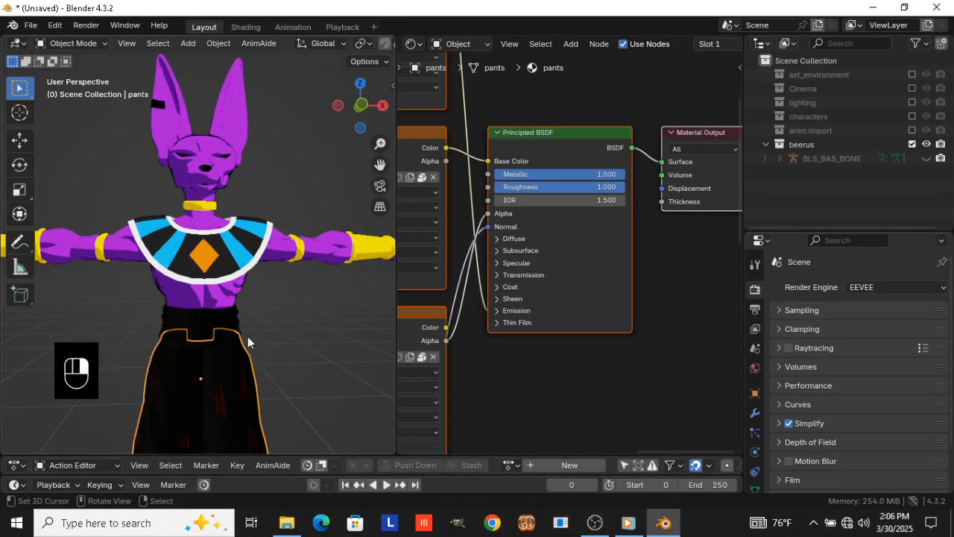
{"action": "left_click", "coordinate": [244, 253], "text": "shift"}
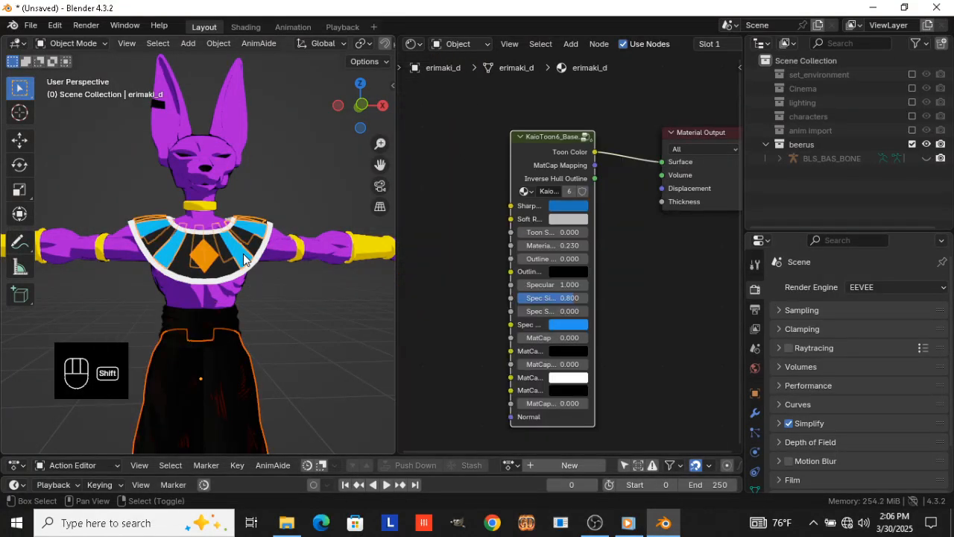
{"action": "key", "text": "ctrl+l"}
{"action": "left_click", "coordinate": [294, 301]}
Add a KaioToon6_Base_Control node to the material of the waist sash (obi), below the Material Output
{"action": "middle_click_drag", "start_coordinate": [293, 301], "coordinate": [221, 304]}
{"action": "left_click", "coordinate": [237, 324]}
{"action": "middle_click_drag", "start_coordinate": [184, 353], "coordinate": [322, 318]}
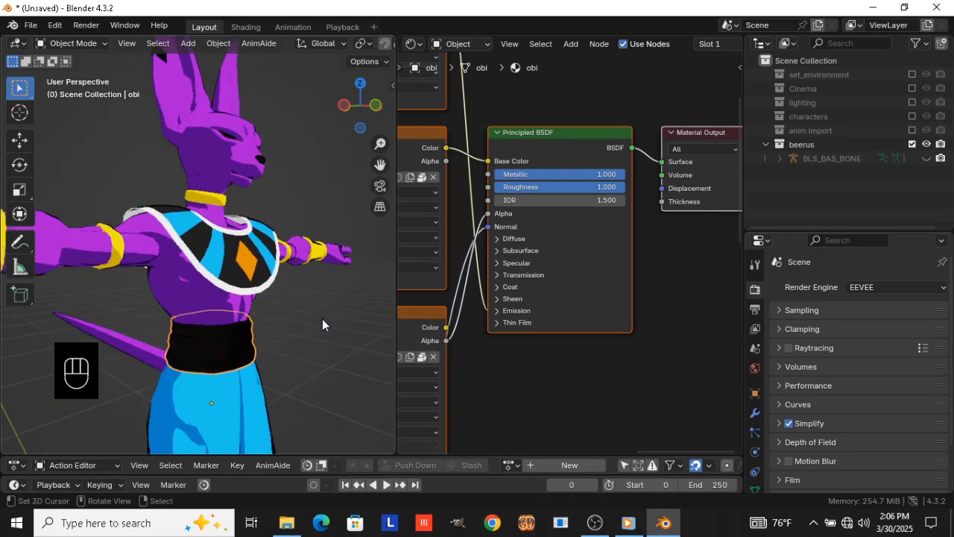
{"action": "key", "text": "shift+s"}
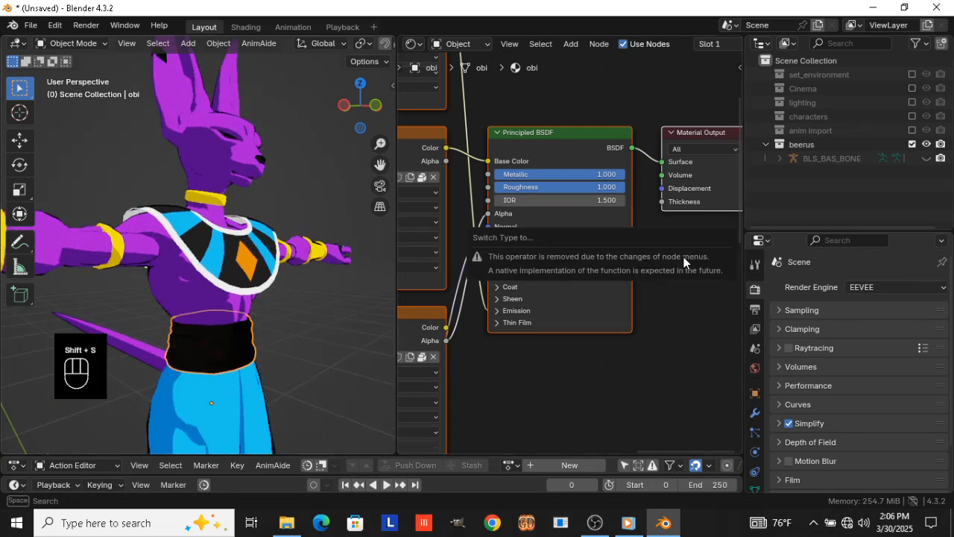
{"action": "key", "text": "shift+a"}
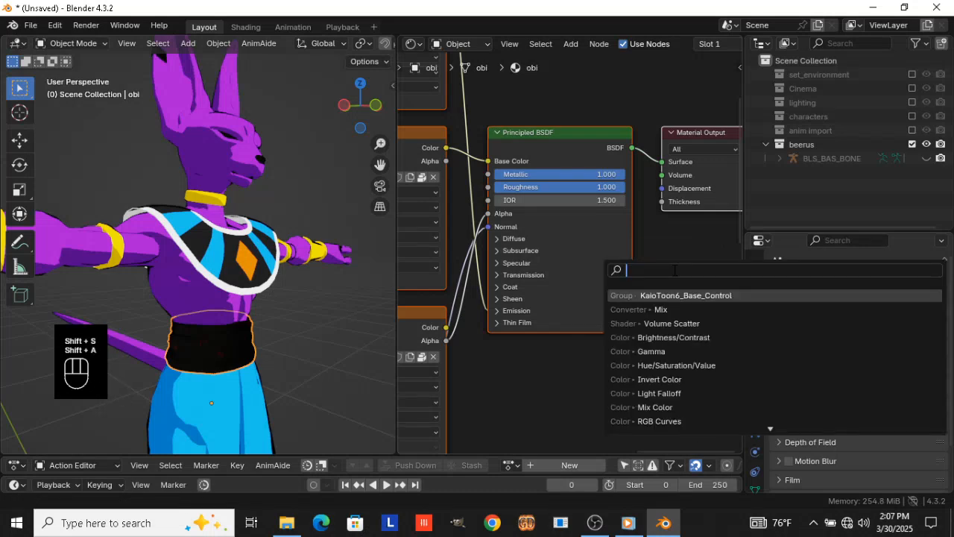
{"action": "left_click", "coordinate": [681, 296]}
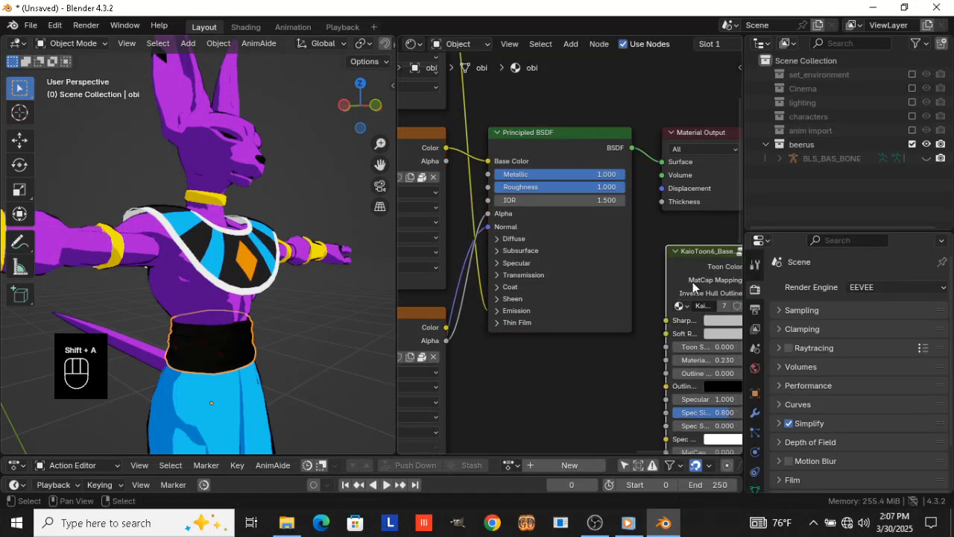
{"action": "left_click", "coordinate": [693, 282]}
Set the sash toon node's Sharp and Spec colors to deep blue, about #1621BC, and connect Toon Color to Surface
{"action": "scroll", "coordinate": [692, 282], "scroll_direction": "up", "scroll_amount": 2}
{"action": "left_click", "coordinate": [625, 296]}
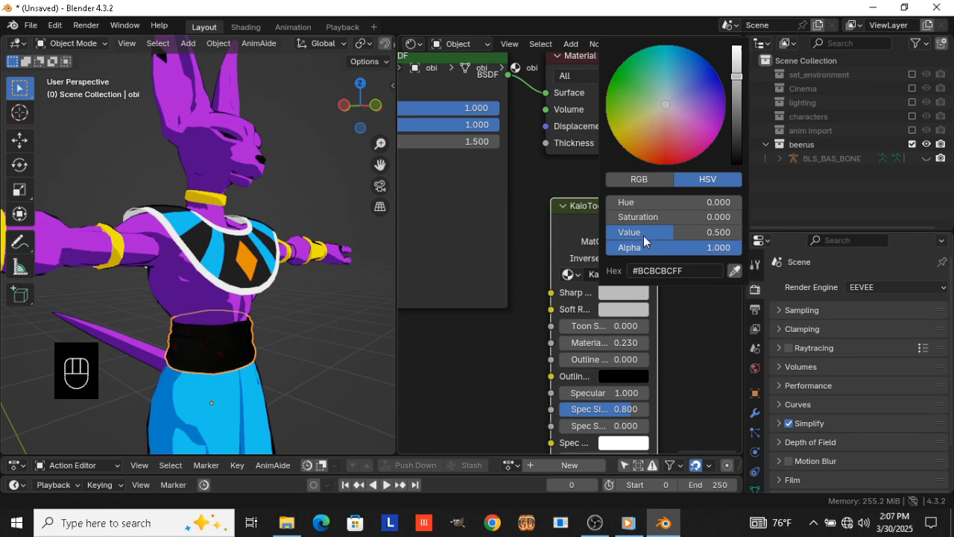
{"action": "left_click", "coordinate": [646, 233]}
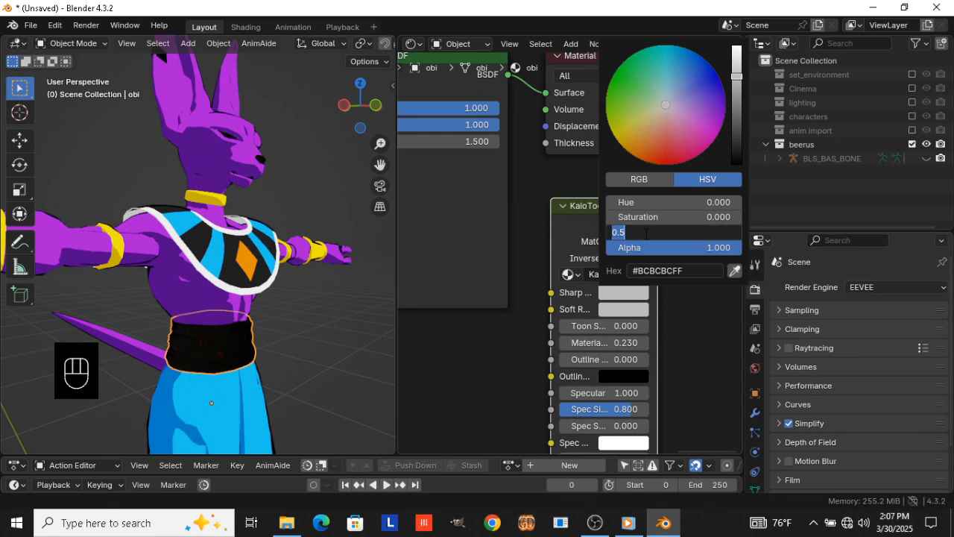
{"action": "key", "text": "Return"}
{"action": "left_click", "coordinate": [709, 78]}
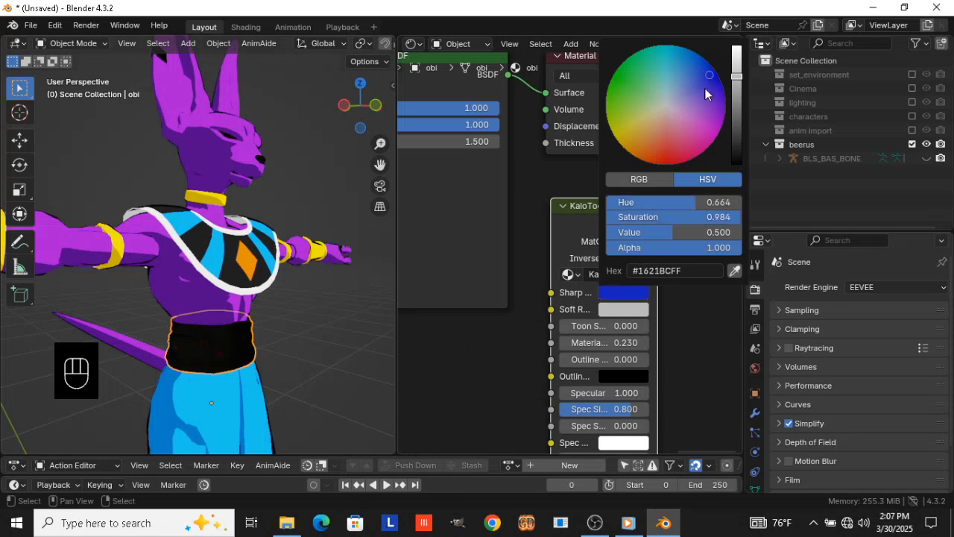
{"action": "left_click_drag", "start_coordinate": [640, 292], "coordinate": [640, 443]}
{"action": "left_click", "coordinate": [611, 228], "text": "ctrl+shift"}
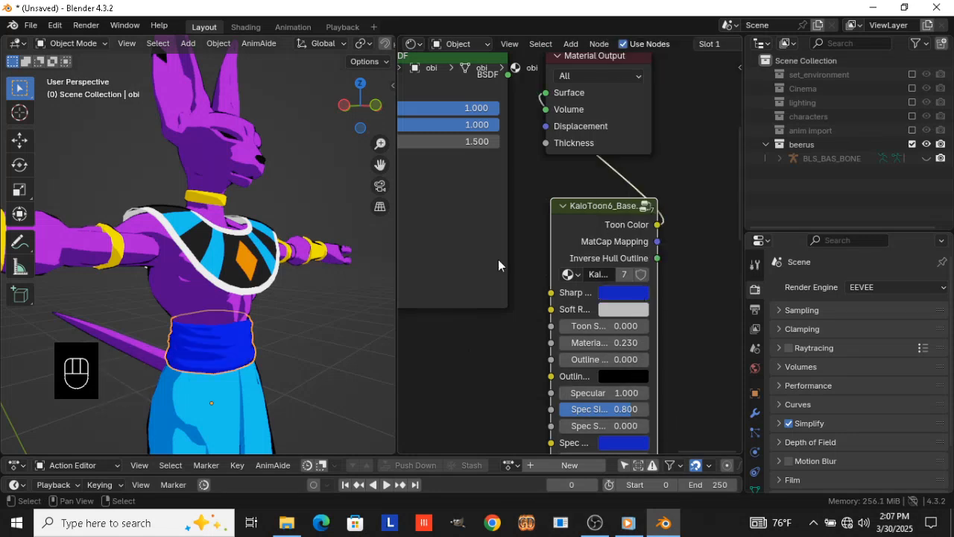
Delete all nodes of the sash material except the Material Output and toon node, and place the toon node before the output
{"action": "scroll", "coordinate": [456, 171], "scroll_direction": "down", "scroll_amount": 3}
{"action": "left_click_drag", "start_coordinate": [562, 108], "coordinate": [628, 271]}
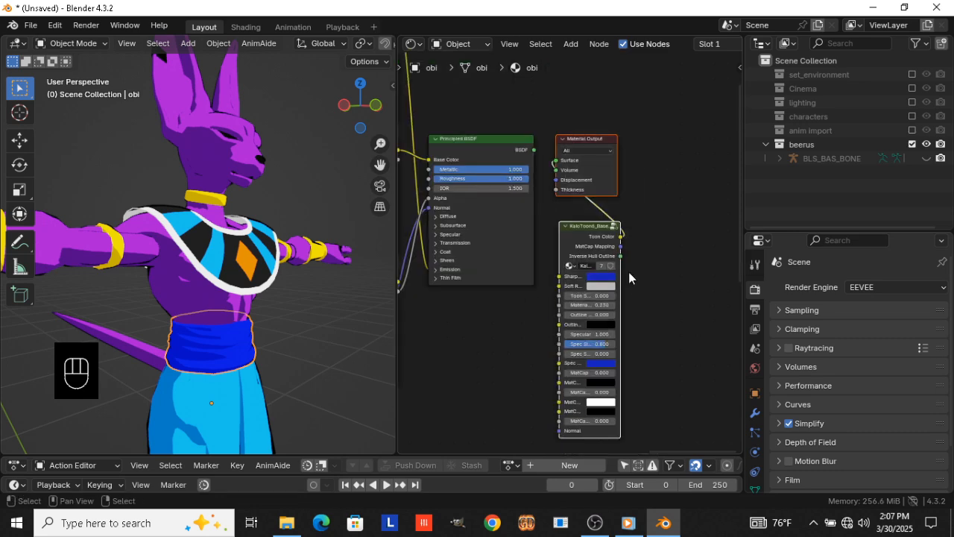
{"action": "key", "text": "ctrl+i"}
{"action": "key", "text": "x"}
{"action": "left_click_drag", "start_coordinate": [573, 226], "coordinate": [448, 126]}
{"action": "left_click", "coordinate": [661, 300]}
{"action": "scroll", "coordinate": [313, 320], "scroll_direction": "down", "scroll_amount": 2}
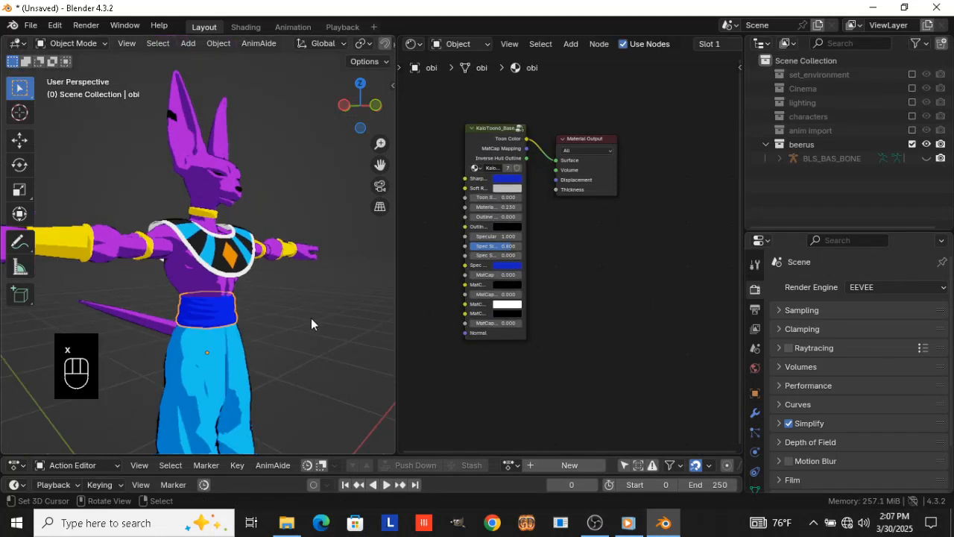
Darken the blue Sharp color in the toon node of the pants material (erimaki_d)
{"action": "middle_click_drag", "start_coordinate": [311, 318], "coordinate": [294, 274]}
{"action": "scroll", "coordinate": [294, 274], "scroll_direction": "up", "scroll_amount": 3}
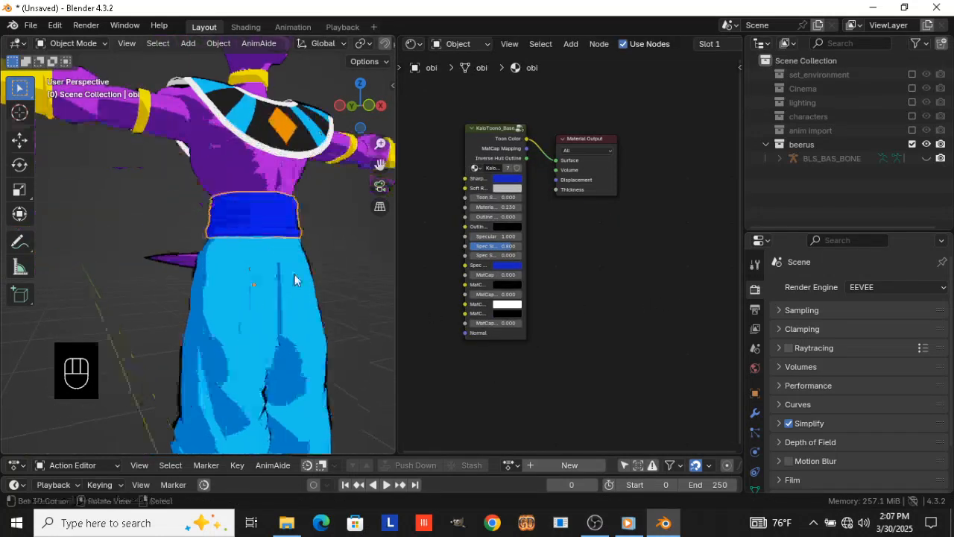
{"action": "scroll", "coordinate": [295, 279], "scroll_direction": "up", "scroll_amount": 1}
{"action": "left_click", "coordinate": [290, 271]}
{"action": "key", "text": "Home"}
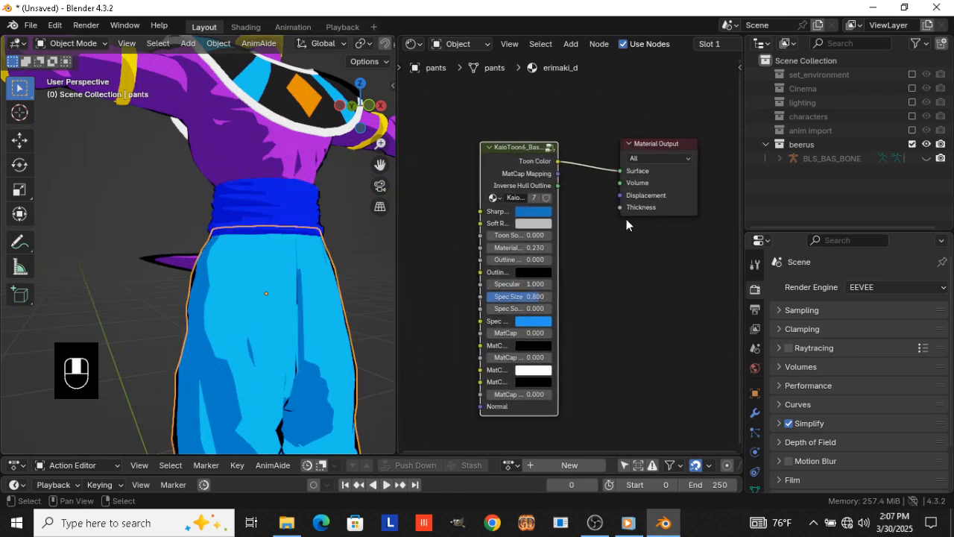
{"action": "left_click", "coordinate": [548, 205]}
{"action": "mouse_move", "coordinate": [574, 350]}
{"action": "left_mouse_down"}
{"action": "mouse_move", "coordinate": [548, 350]}
{"action": "mouse_move", "coordinate": [574, 351]}
{"action": "left_mouse_up"}
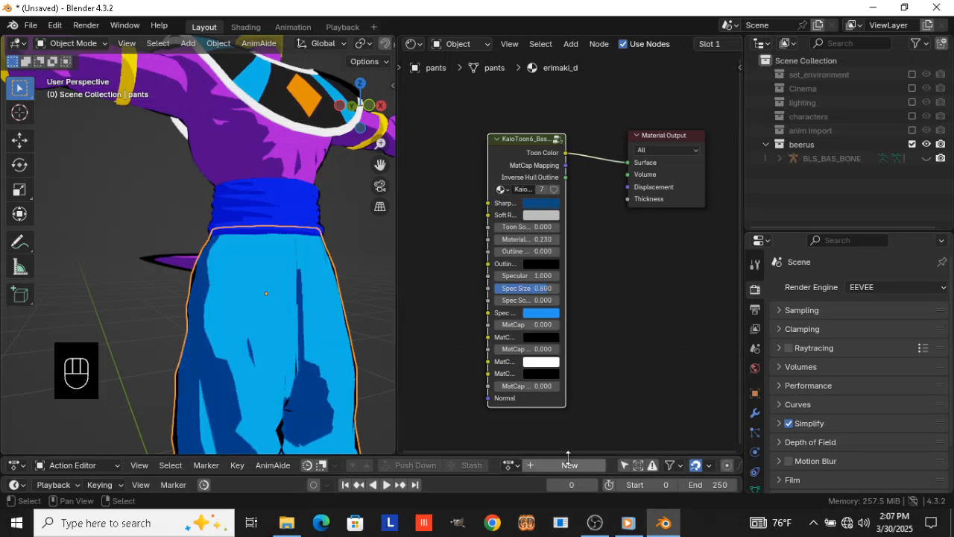
Try Spec color values of 0.5 and 0.3 on the pants' toon node
{"action": "left_click", "coordinate": [541, 313]}
{"action": "left_click", "coordinate": [586, 268]}
{"action": "key", "text": "BackSpace"}
{"action": "type", "text": ".5"}
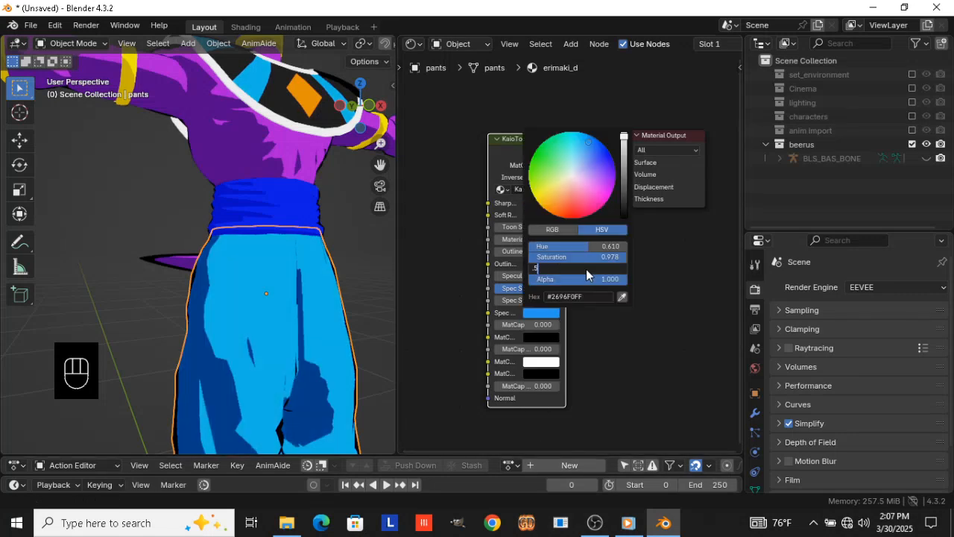
{"action": "key", "text": "Return"}
{"action": "left_click", "coordinate": [586, 269]}
{"action": "key", "text": "BackSpace"}
{"action": "type", "text": ".3"}
{"action": "key", "text": "Return"}
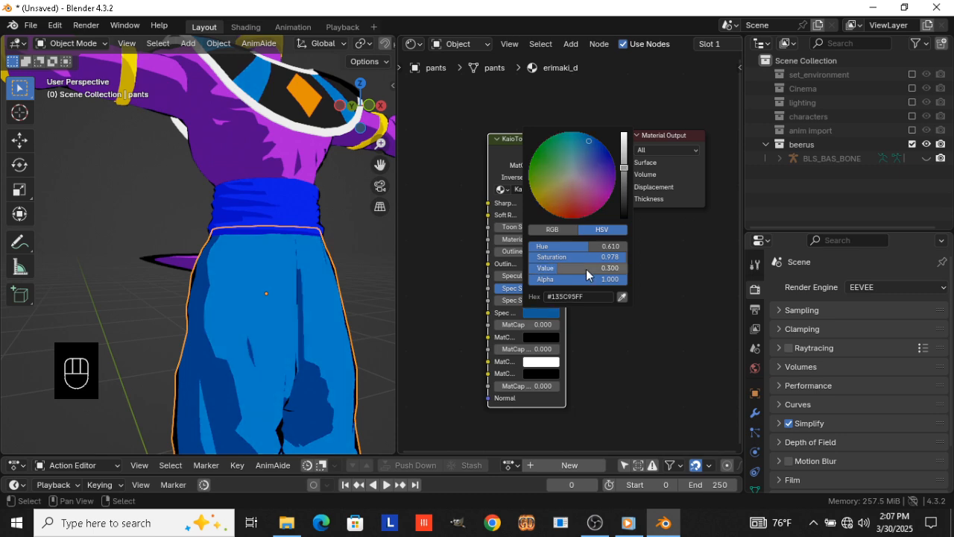
Lower the Spec color's value on the pants' toon node to 0.2 and finally 0.1, and deselect everything
{"action": "left_click", "coordinate": [586, 270]}
{"action": "key", "text": "BackSpace"}
{"action": "type", "text": ".2"}
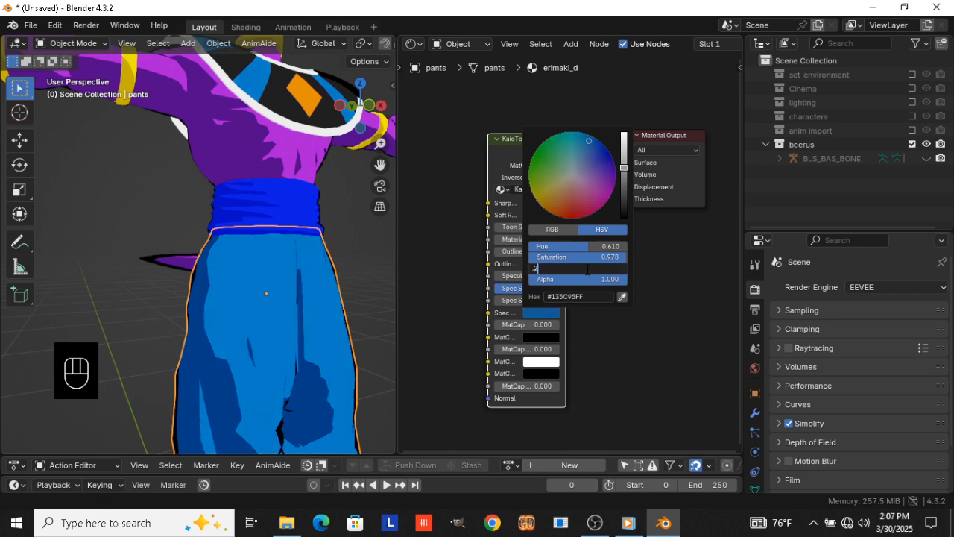
{"action": "key", "text": "Return"}
{"action": "left_click", "coordinate": [586, 269]}
{"action": "key", "text": "BackSpace"}
{"action": "type", "text": ".1"}
{"action": "key", "text": "Return"}
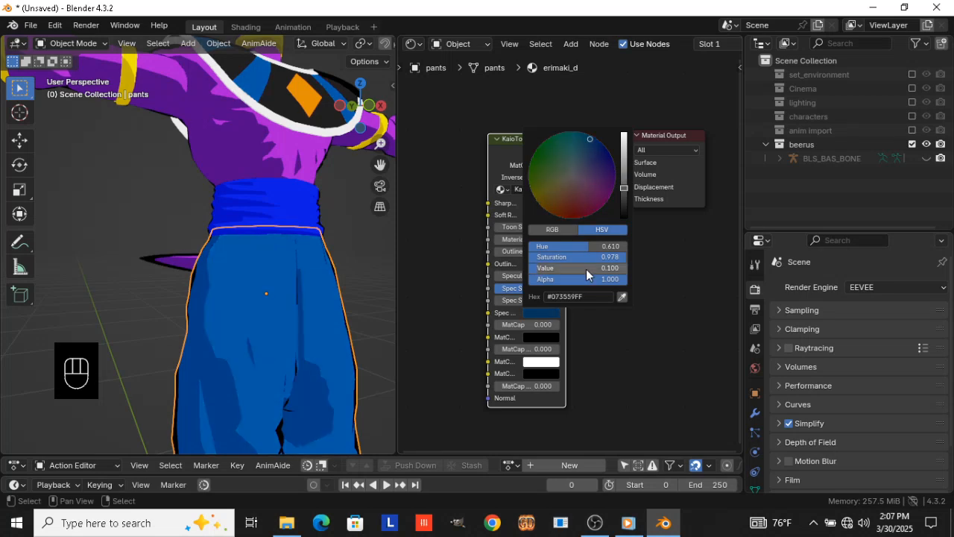
{"action": "scroll", "coordinate": [147, 191], "scroll_direction": "down", "scroll_amount": 3}
{"action": "key", "text": "alt+a"}
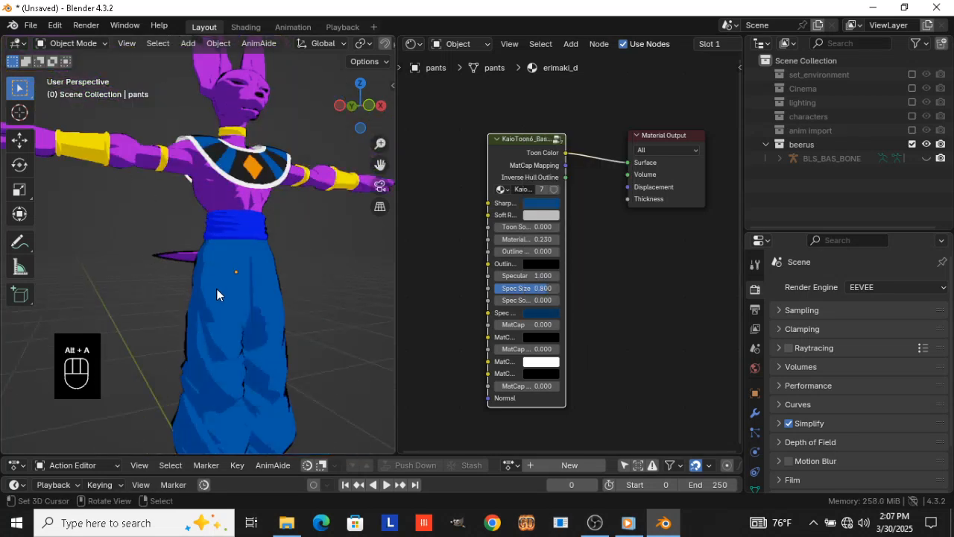
Set the Sharp color's value on the waist sash (obi) toon node to 0.1
{"action": "middle_click_drag", "start_coordinate": [216, 288], "coordinate": [199, 300]}
{"action": "scroll", "coordinate": [247, 229], "scroll_direction": "up", "scroll_amount": 3}
{"action": "left_click", "coordinate": [248, 229]}
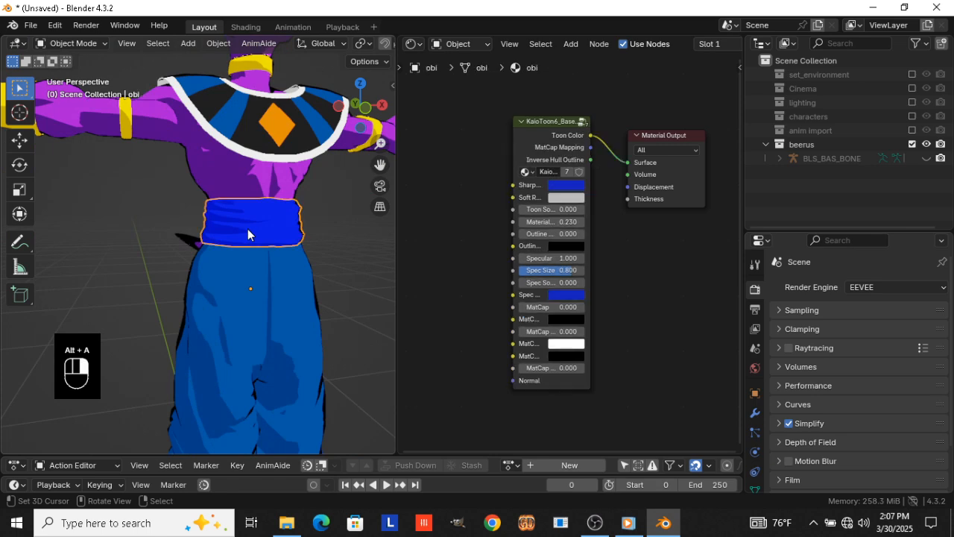
{"action": "left_click", "coordinate": [563, 184]}
{"action": "left_click", "coordinate": [600, 332]}
{"action": "key", "text": "BackSpace"}
{"action": "type", "text": ".1"}
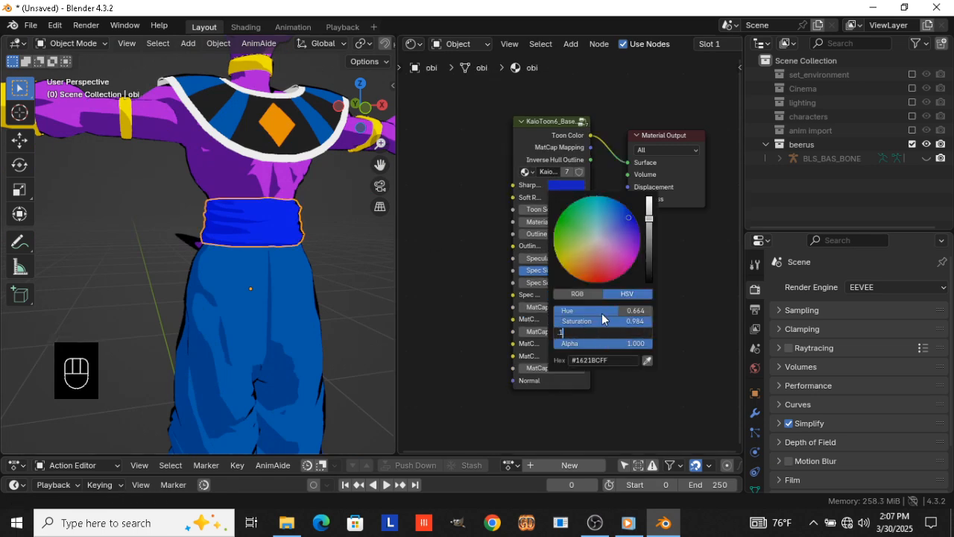
{"action": "key", "text": "Return"}
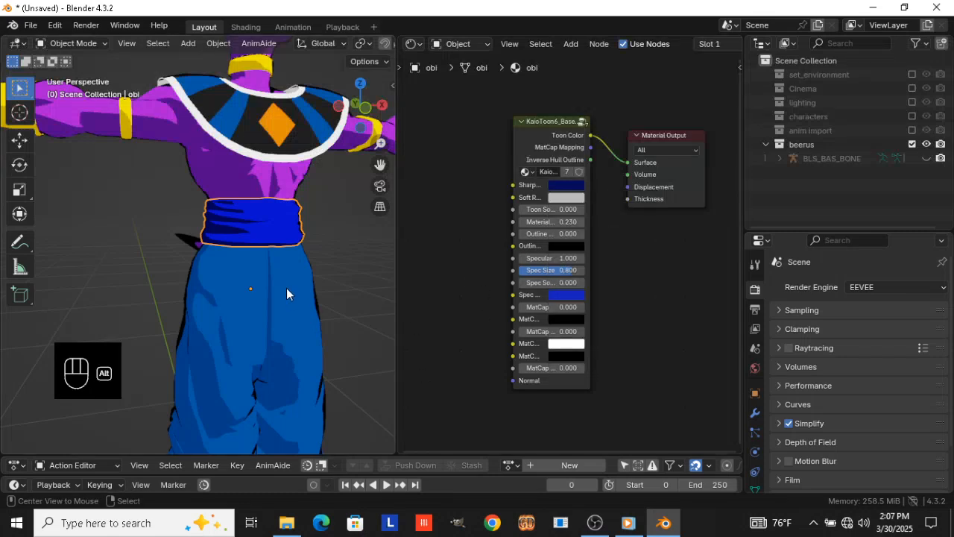
Link the gold toon material of the neck ring to the ear ring
{"action": "key", "text": "alt+a"}
{"action": "scroll", "coordinate": [258, 317], "scroll_direction": "down", "scroll_amount": 3}
{"action": "middle_click_drag", "start_coordinate": [316, 322], "coordinate": [225, 337]}
{"action": "scroll", "coordinate": [225, 332], "scroll_direction": "up", "scroll_amount": 5}
{"action": "left_click", "coordinate": [120, 145]}
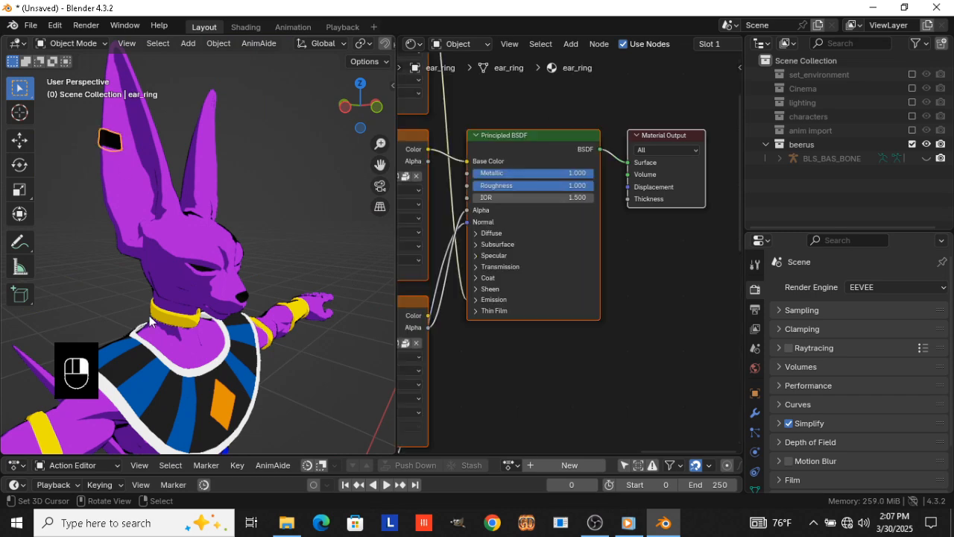
{"action": "left_click", "coordinate": [183, 323], "text": "shift"}
{"action": "key", "text": "ctrl+l"}
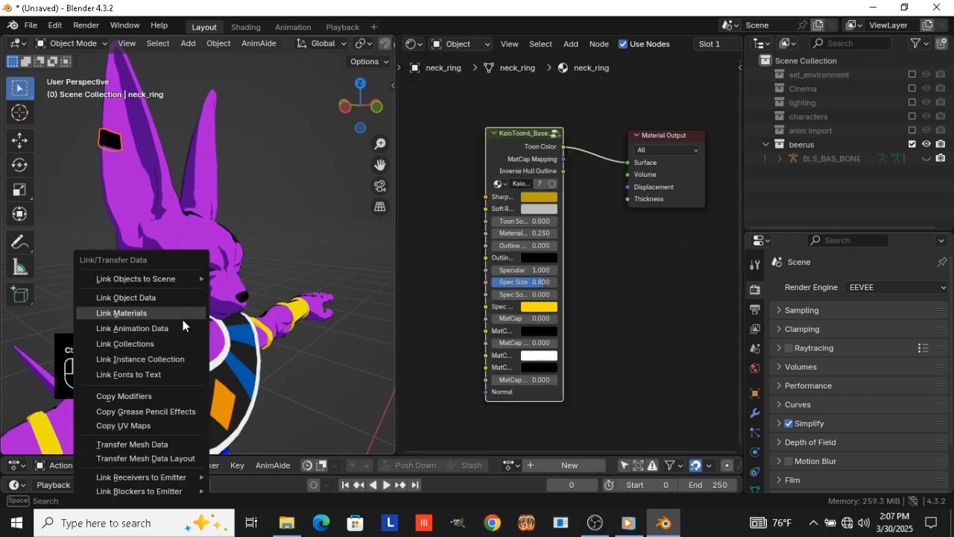
{"action": "left_click", "coordinate": [185, 314]}
{"action": "key", "text": "alt+a"}
Add a KaioToon6_Base_Control node to the boots' material, below the Material Output
{"action": "scroll", "coordinate": [278, 349], "scroll_direction": "down", "scroll_amount": 3}
{"action": "middle_click_drag", "start_coordinate": [278, 349], "coordinate": [255, 326]}
{"action": "scroll", "coordinate": [277, 270], "scroll_direction": "down", "scroll_amount": 4}
{"action": "middle_click_drag", "start_coordinate": [249, 387], "coordinate": [244, 250], "text": "shift"}
{"action": "scroll", "coordinate": [245, 249], "scroll_direction": "up", "scroll_amount": 3}
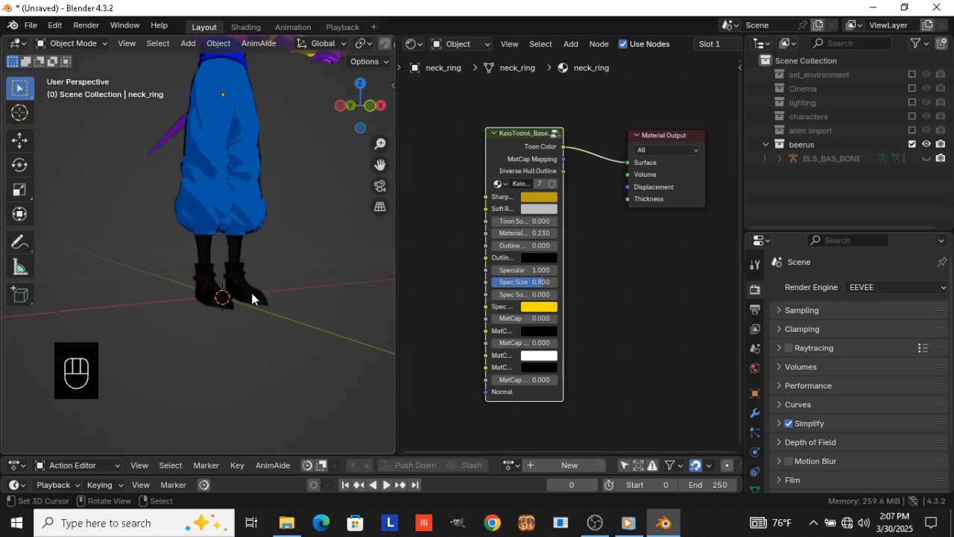
{"action": "left_click", "coordinate": [251, 292]}
{"action": "key", "text": "shift+a"}
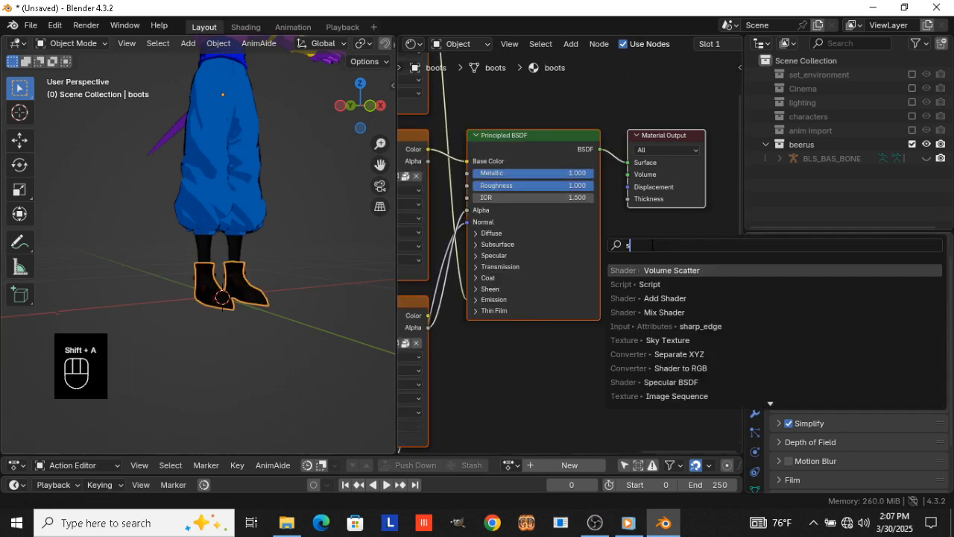
{"action": "type", "text": "skai"}
{"action": "key", "text": "BackSpace"}
{"action": "key", "text": "BackSpace"}
{"action": "key", "text": "BackSpace"}
{"action": "key", "text": "BackSpace"}
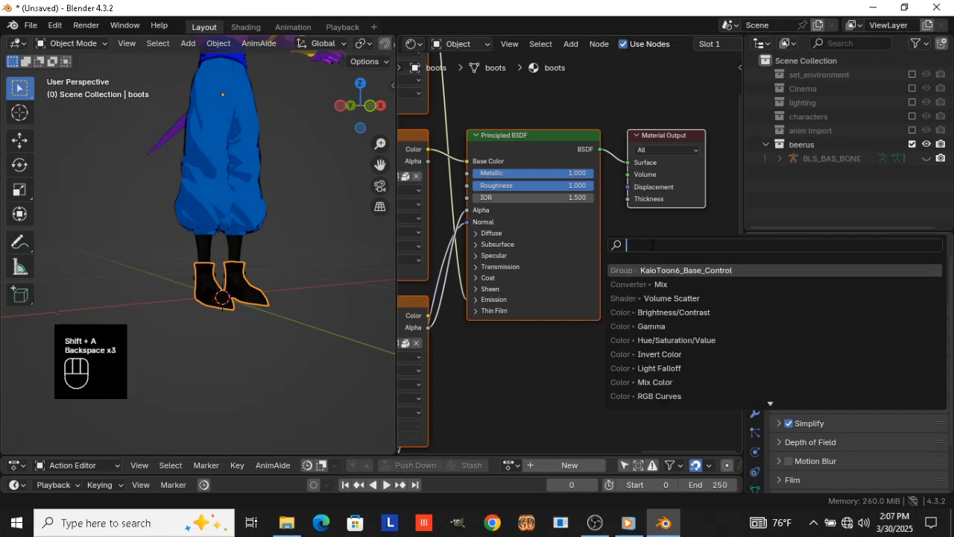
{"action": "left_click", "coordinate": [643, 270]}
{"action": "left_click", "coordinate": [609, 226]}
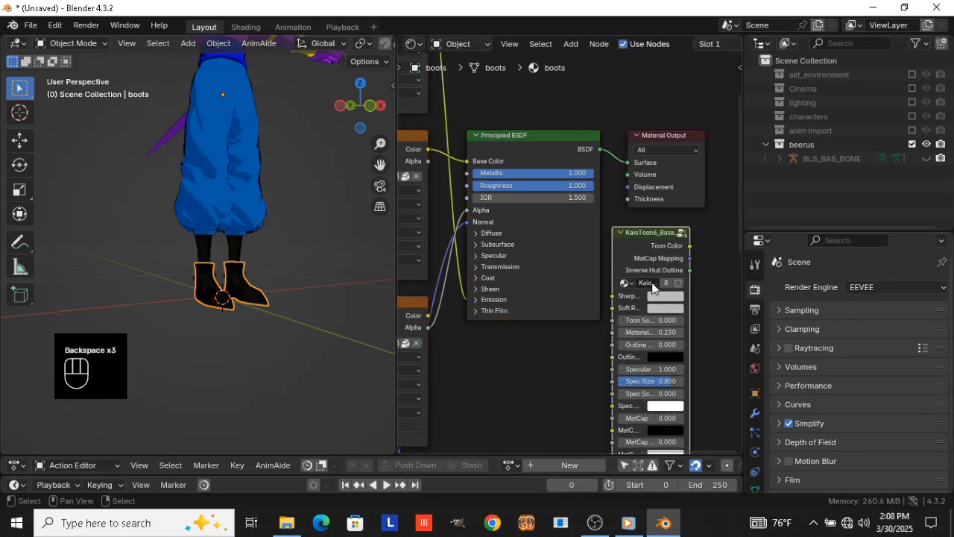
Set the boots toon node's Sharp color to dark brown #451C02 with a value of 0.06
{"action": "left_click", "coordinate": [666, 296]}
{"action": "left_click", "coordinate": [678, 195]}
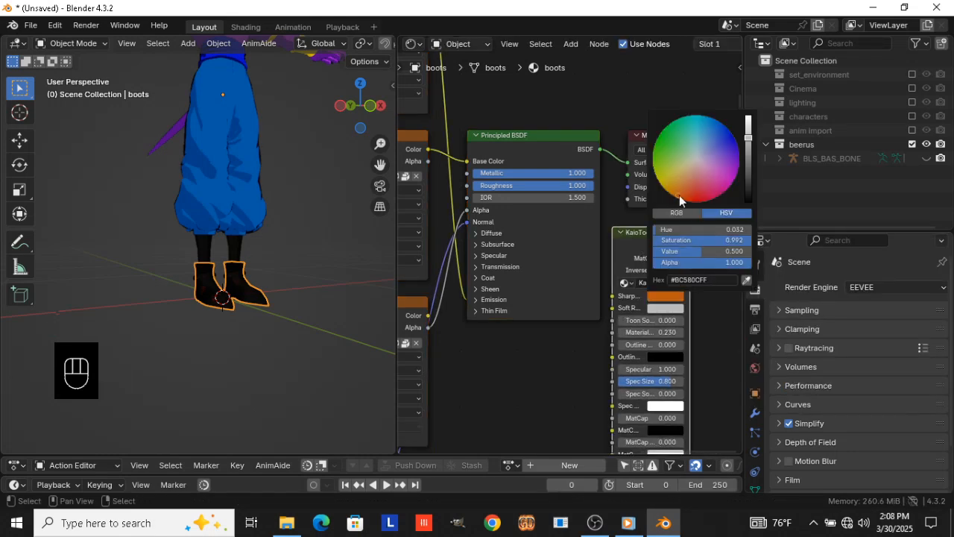
{"action": "left_click", "coordinate": [696, 251]}
{"action": "type", "text": ".1"}
{"action": "key", "text": "Return"}
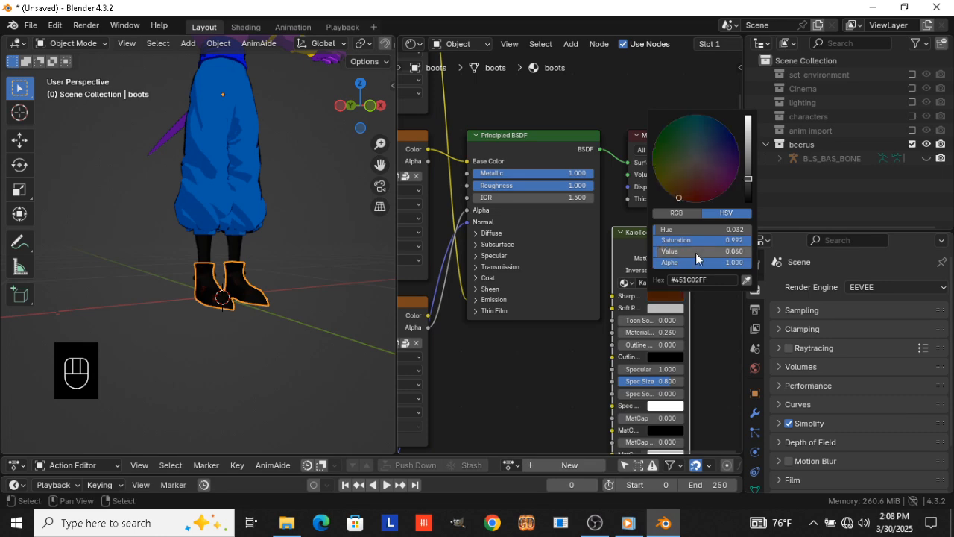
Copy the boots' Sharp color to Spec with its value set to 0.1, and connect Toon Color to Surface
{"action": "left_click_drag", "start_coordinate": [675, 297], "coordinate": [672, 403]}
{"action": "left_click", "coordinate": [671, 404]}
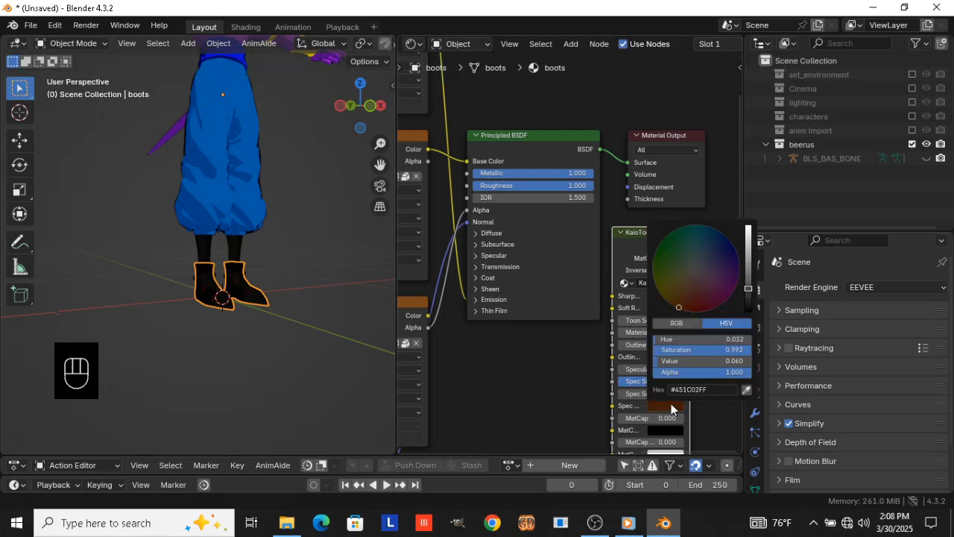
{"action": "left_click", "coordinate": [689, 361]}
{"action": "type", "text": ".1"}
{"action": "key", "text": "Return"}
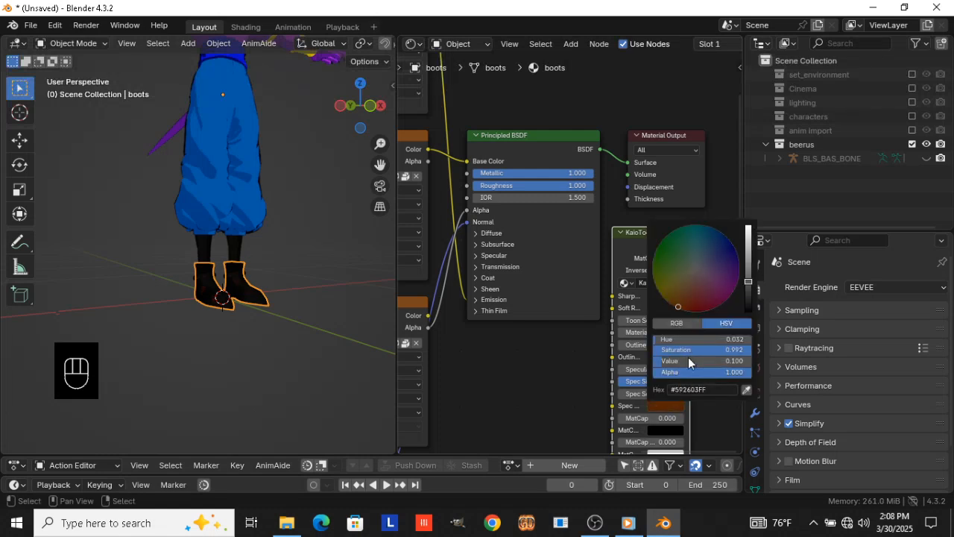
{"action": "left_click", "coordinate": [631, 238], "text": "ctrl+shift"}
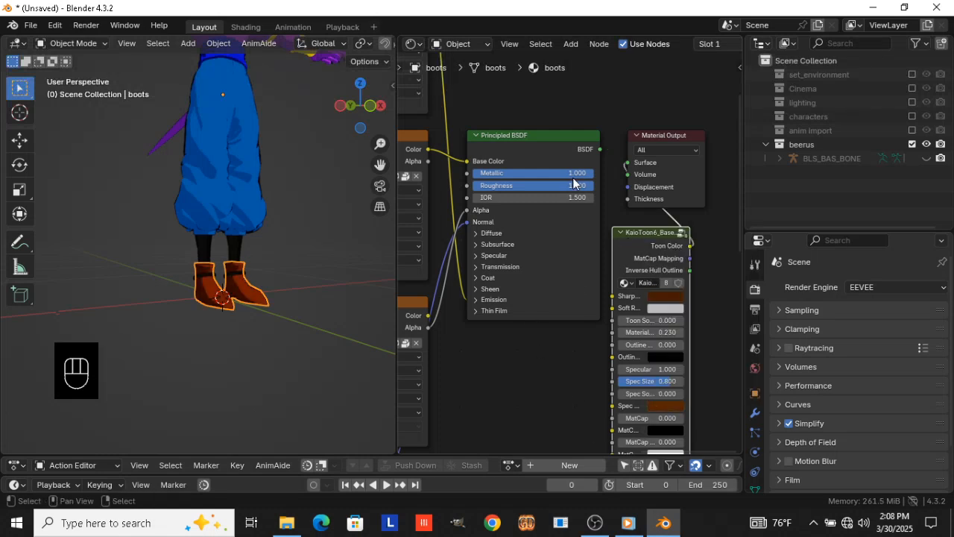
Delete all nodes of the boots material except the Material Output and toon node, and place the toon node before the output
{"action": "left_click_drag", "start_coordinate": [639, 99], "coordinate": [698, 275]}
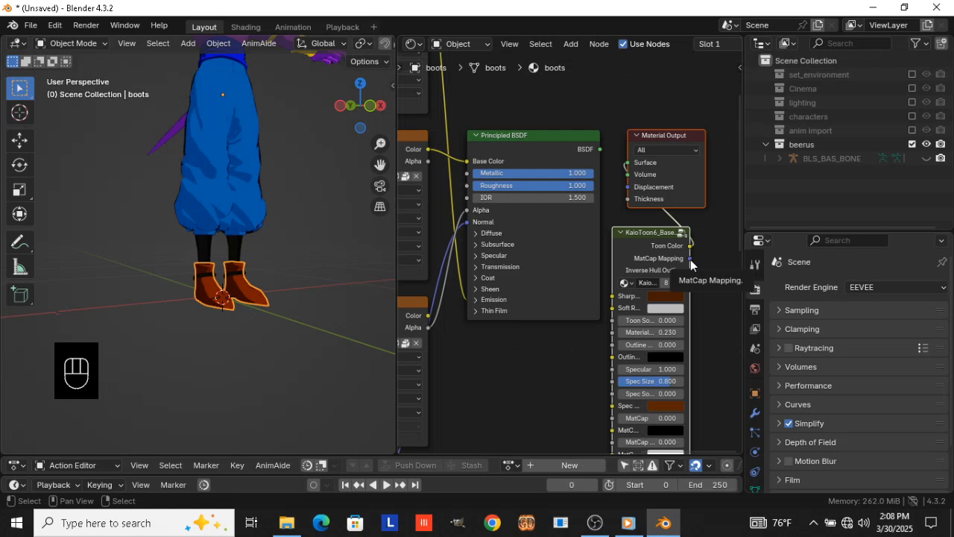
{"action": "key", "text": "x"}
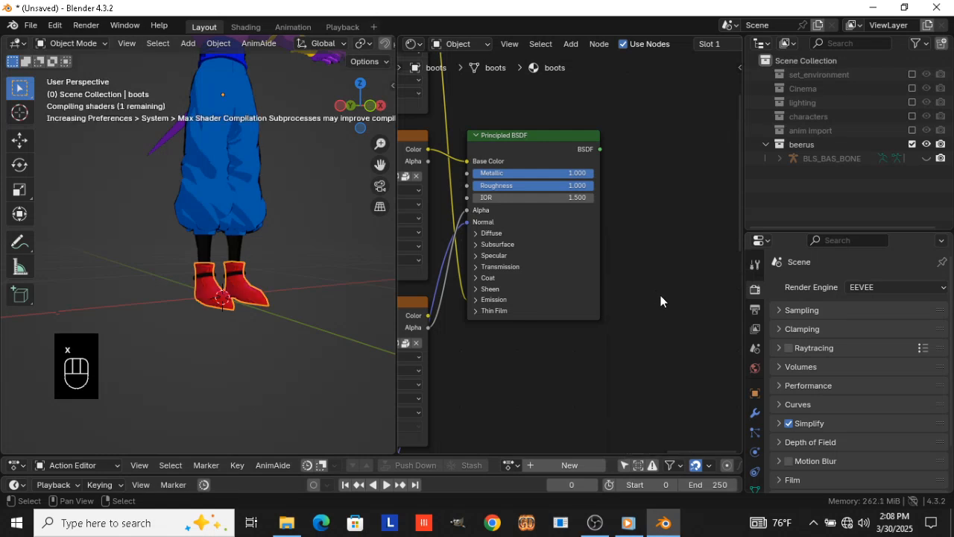
{"action": "key", "text": "ctrl+z"}
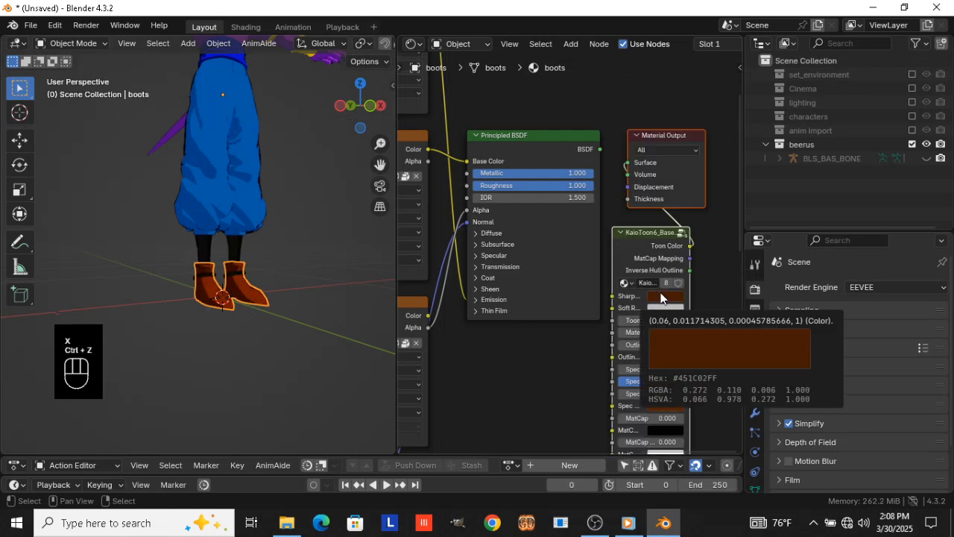
{"action": "key", "text": "ctrl+i"}
{"action": "key", "text": "x"}
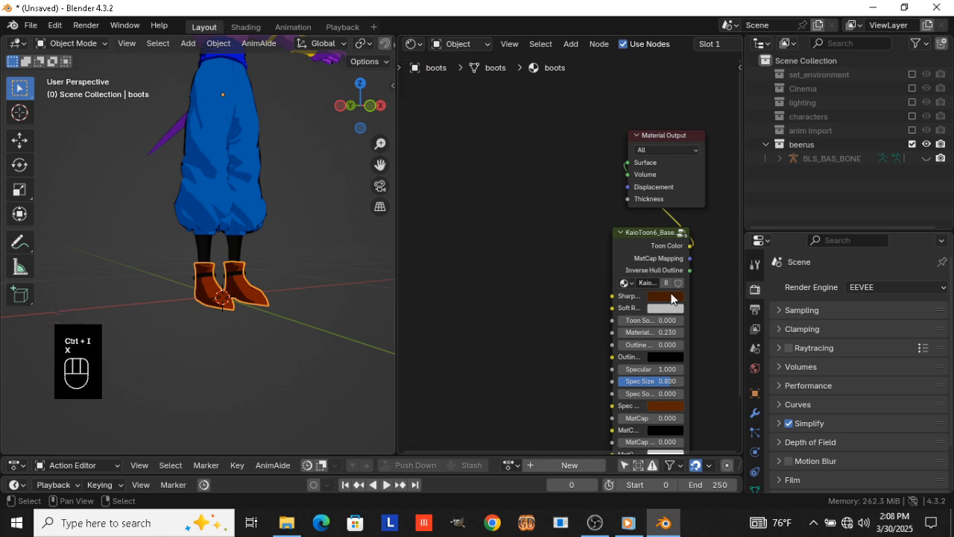
{"action": "left_click_drag", "start_coordinate": [673, 306], "coordinate": [555, 248]}
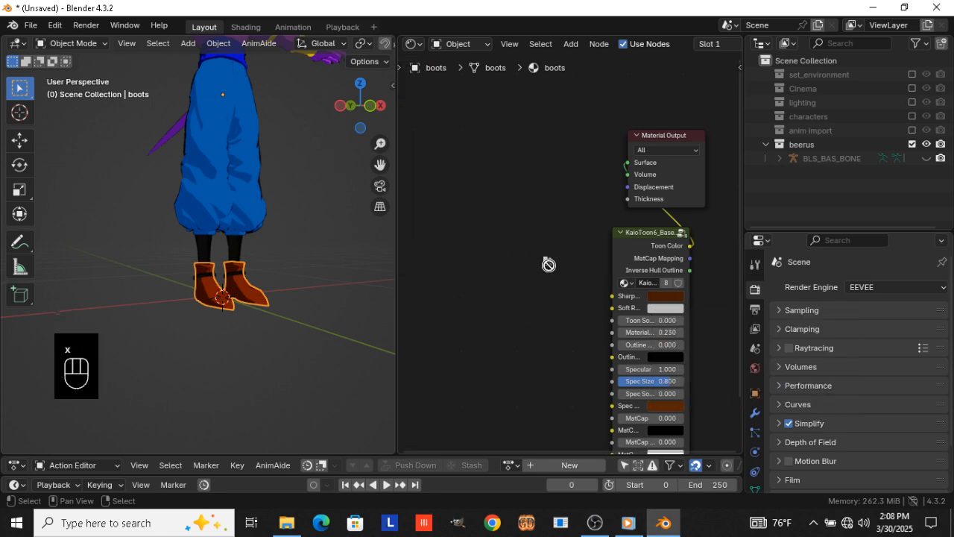
{"action": "left_click_drag", "start_coordinate": [631, 241], "coordinate": [513, 125]}
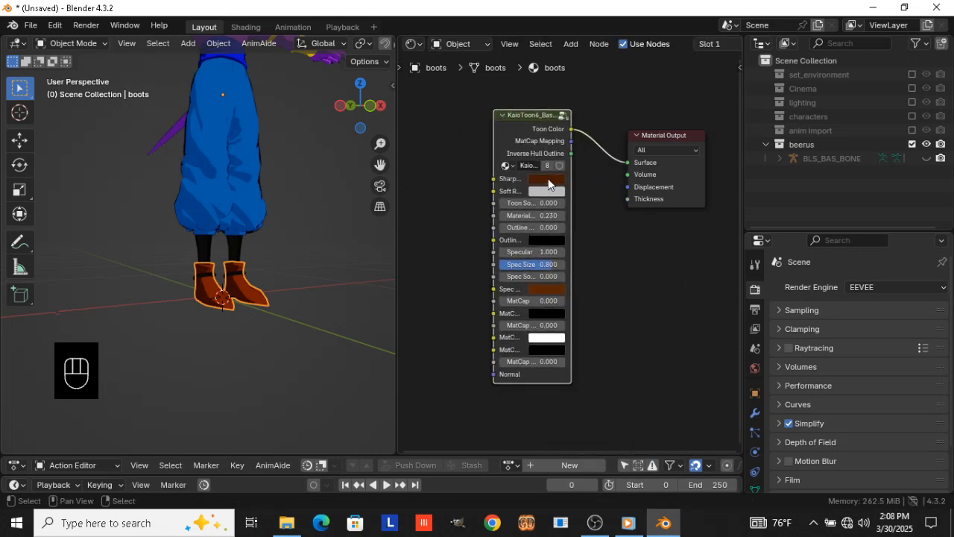
{"action": "mouse_move", "coordinate": [549, 181]}
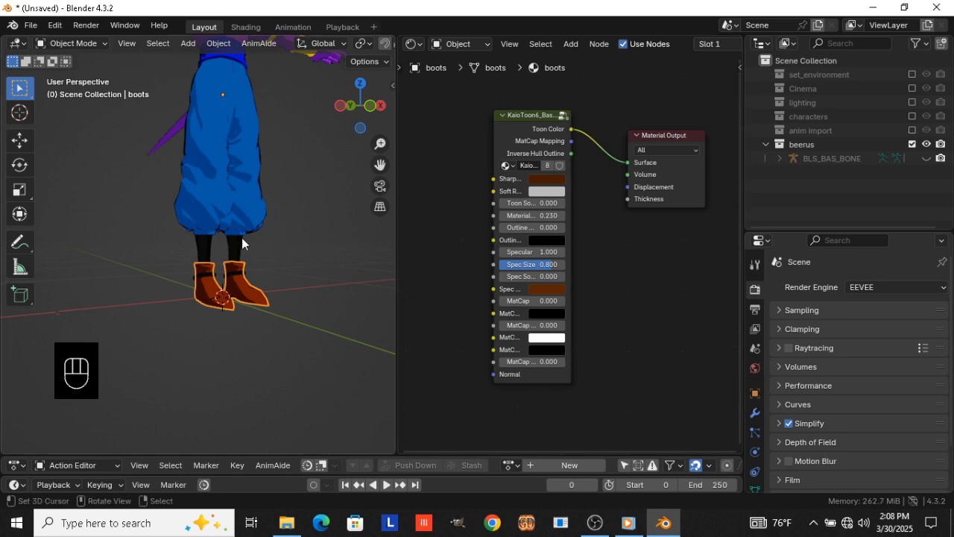
Link the gold toon material of the wrist ring to the boot rings (boots_ring)
{"action": "left_click", "coordinate": [238, 274]}
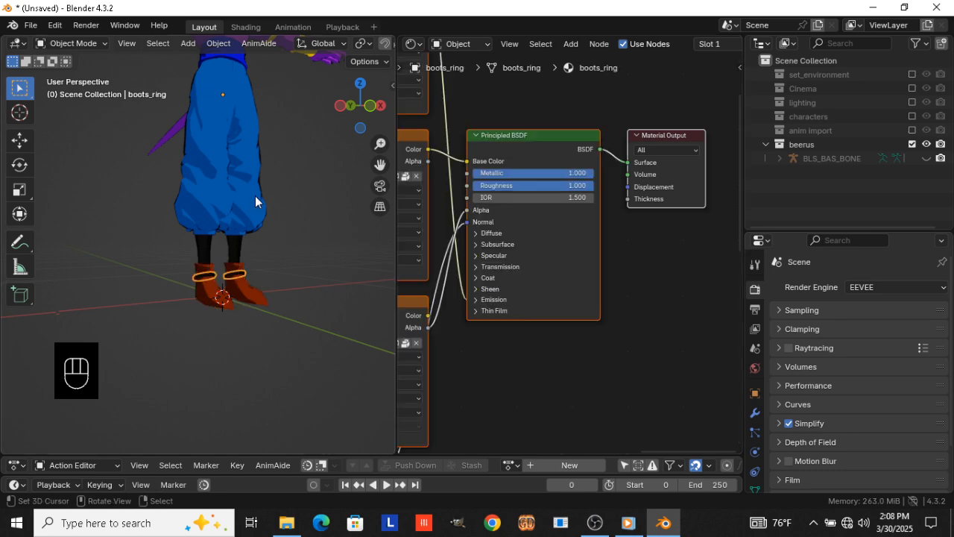
{"action": "middle_click_drag", "start_coordinate": [255, 197], "coordinate": [282, 364], "text": "shift"}
{"action": "right_click", "coordinate": [159, 180], "text": "shift"}
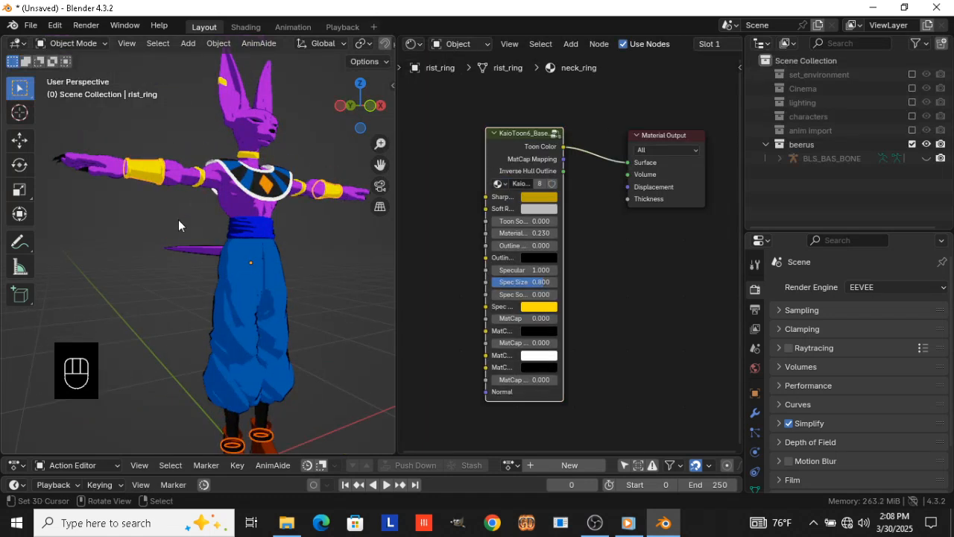
{"action": "key", "text": "ctrl+l"}
{"action": "left_click", "coordinate": [179, 219]}
{"action": "key", "text": "alt+a"}
Link the purple skin toon material of the bust (skin_bust) to the legs (skin_leg) and deselect everything
{"action": "scroll", "coordinate": [261, 299], "scroll_direction": "down", "scroll_amount": 3}
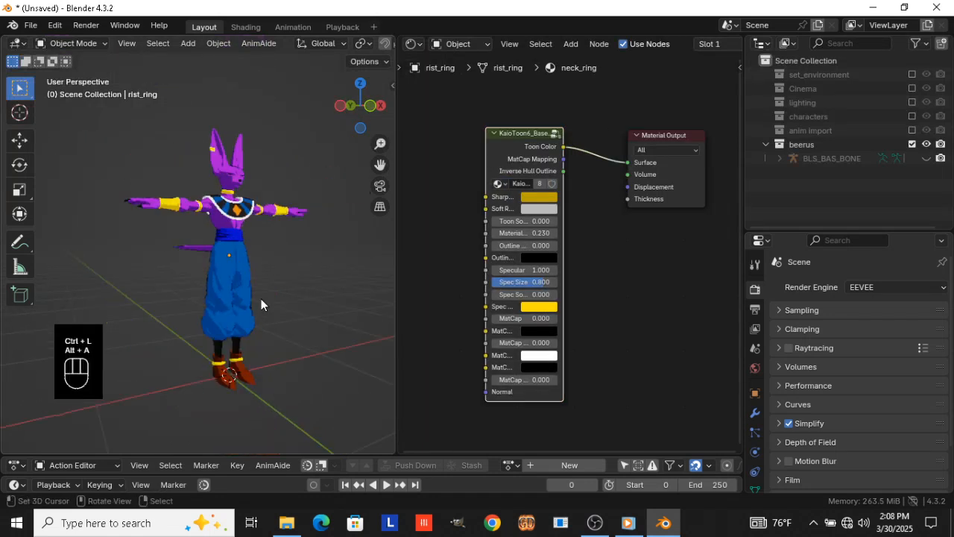
{"action": "scroll", "coordinate": [261, 254], "scroll_direction": "up", "scroll_amount": 4}
{"action": "left_click", "coordinate": [258, 325]}
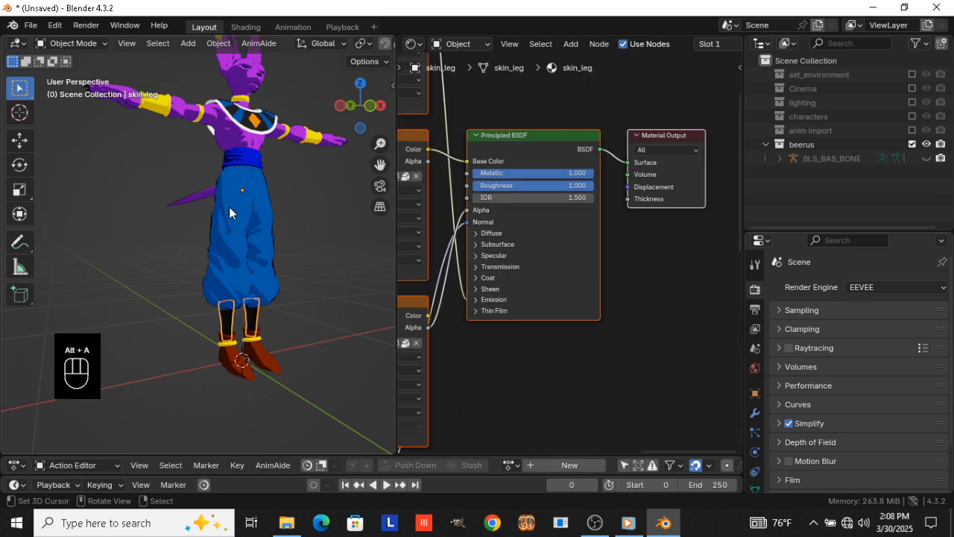
{"action": "left_click", "coordinate": [195, 112], "text": "shift"}
{"action": "key", "text": "ctrl+l"}
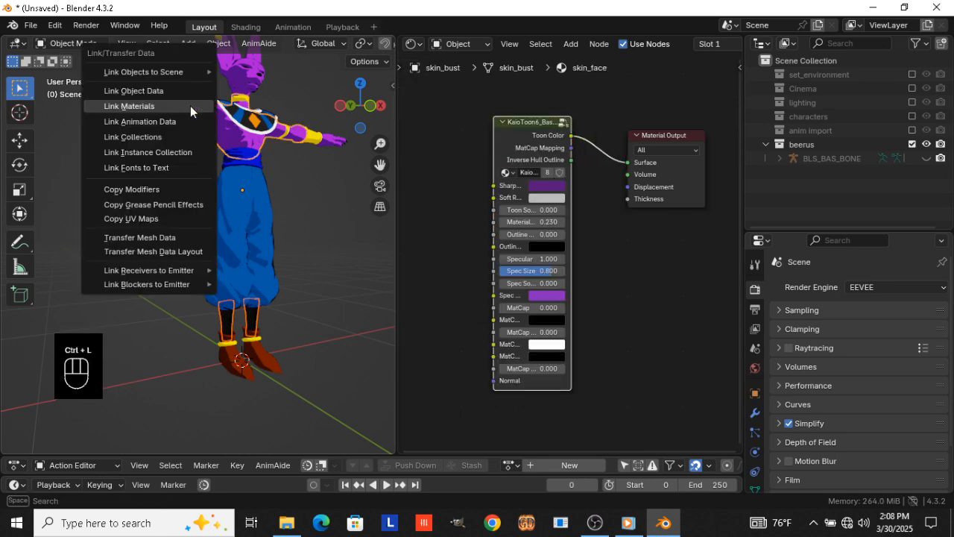
{"action": "left_click", "coordinate": [191, 107]}
{"action": "key", "text": "alt+a"}
Add a KaioToon6_Base_Control group node to the hand_nail material below its Material Output node
{"action": "middle_click_drag", "start_coordinate": [257, 191], "coordinate": [328, 187]}
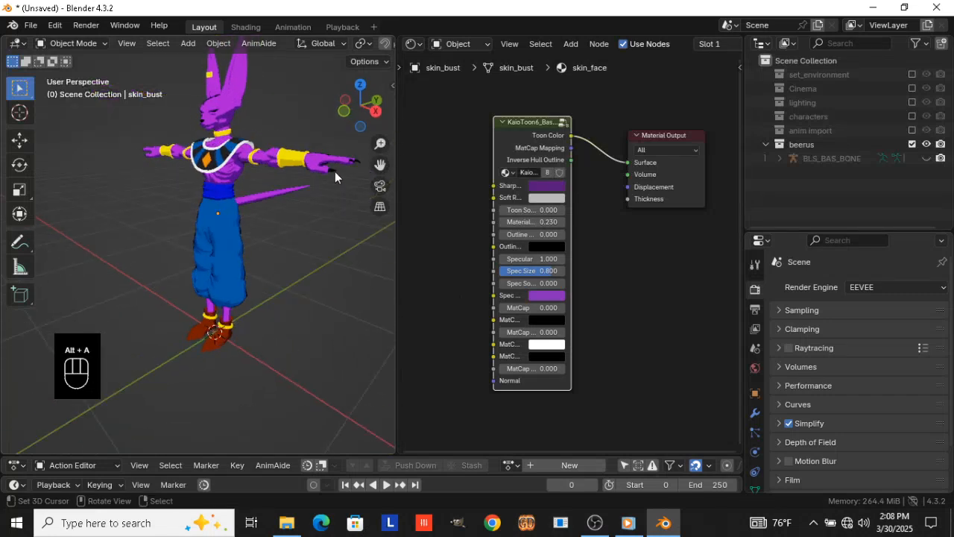
{"action": "left_click", "coordinate": [334, 171]}
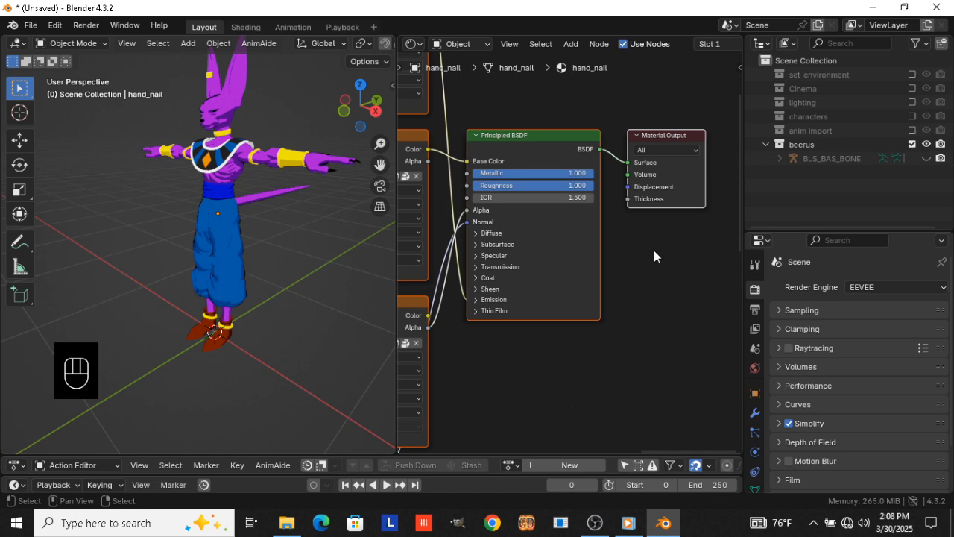
{"action": "key", "text": "shift+a"}
{"action": "type", "text": "kai"}
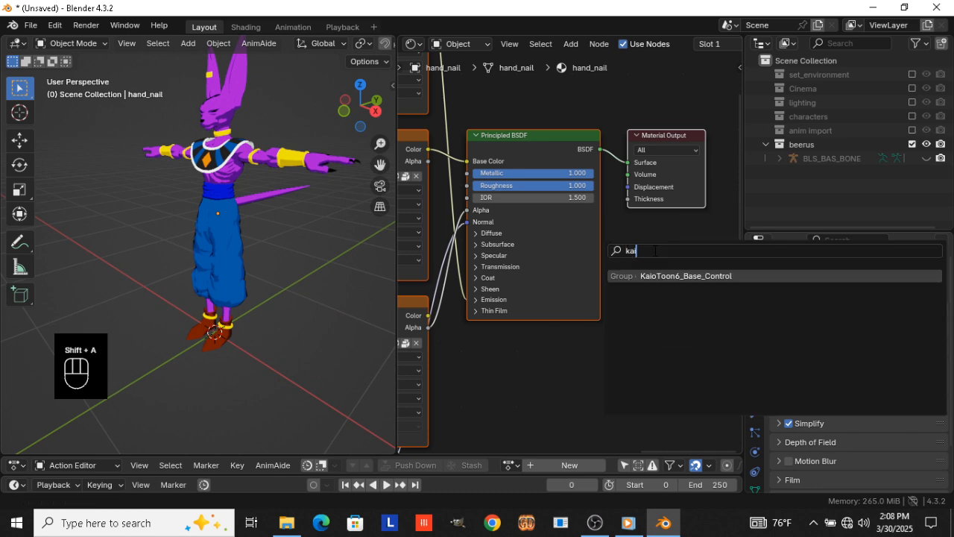
{"action": "key", "text": "Return"}
{"action": "left_click", "coordinate": [622, 232]}
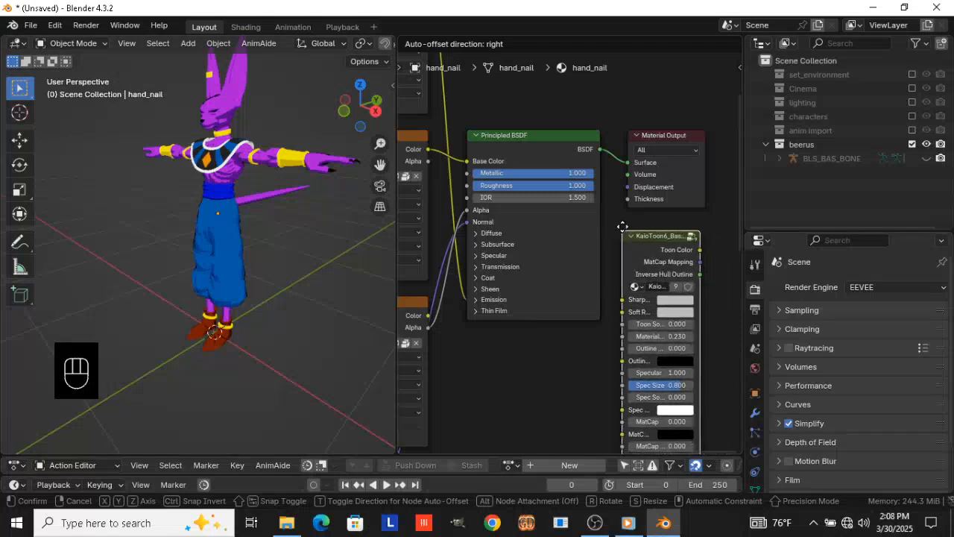
Darken the hand nail toon node's Sharp color to near black and copy that color to Spec
{"action": "left_click", "coordinate": [680, 294]}
{"action": "left_click", "coordinate": [712, 251]}
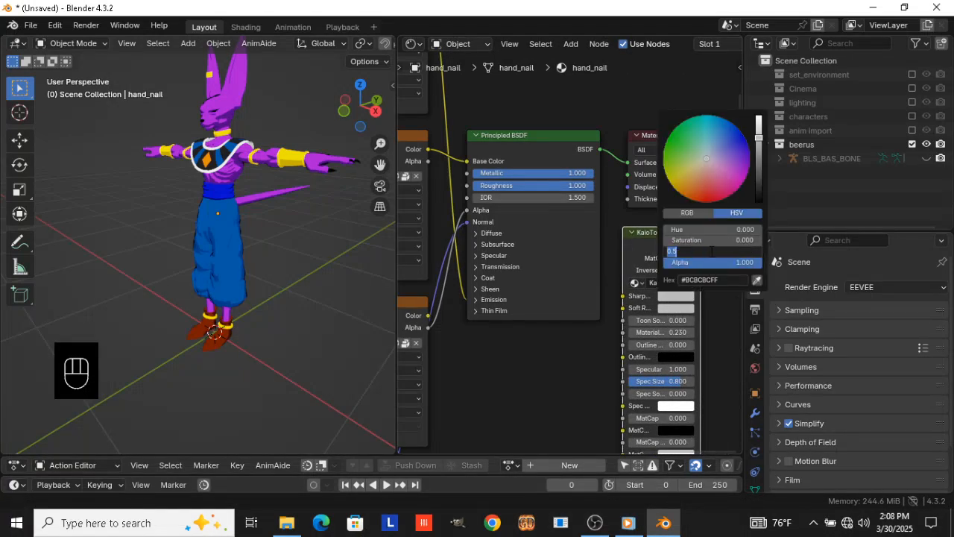
{"action": "type", "text": ".03"}
{"action": "key", "text": "Return"}
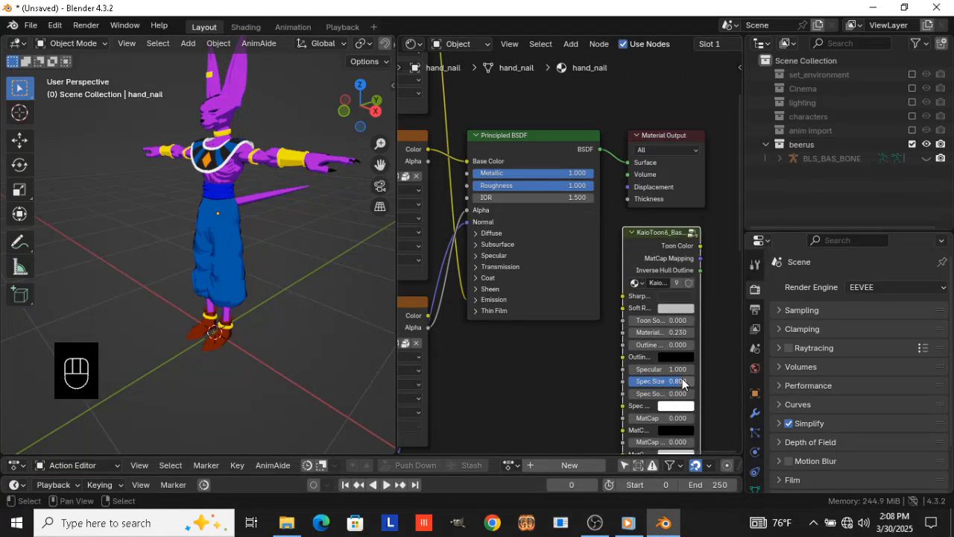
{"action": "left_click", "coordinate": [678, 295]}
{"action": "left_click", "coordinate": [703, 252]}
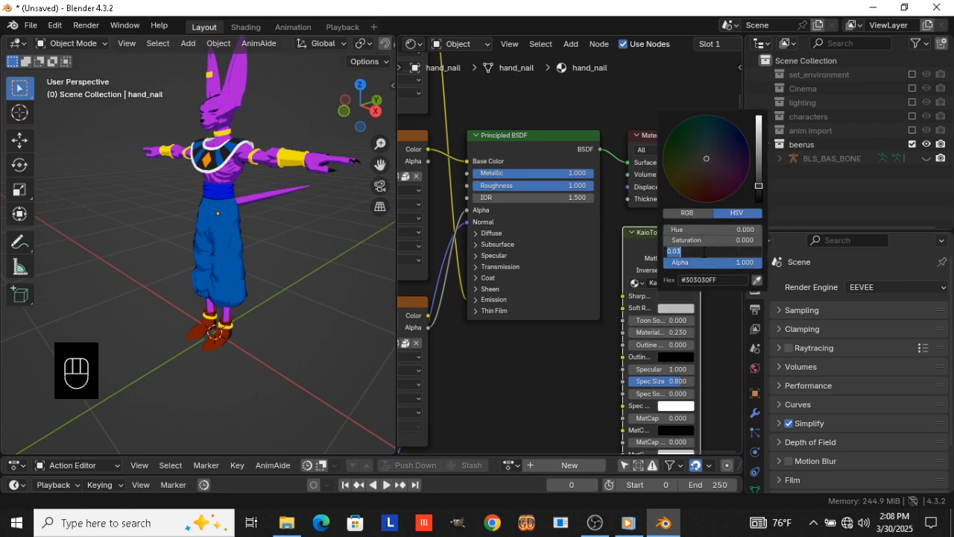
{"action": "type", "text": "0"}
{"action": "key", "text": "Return"}
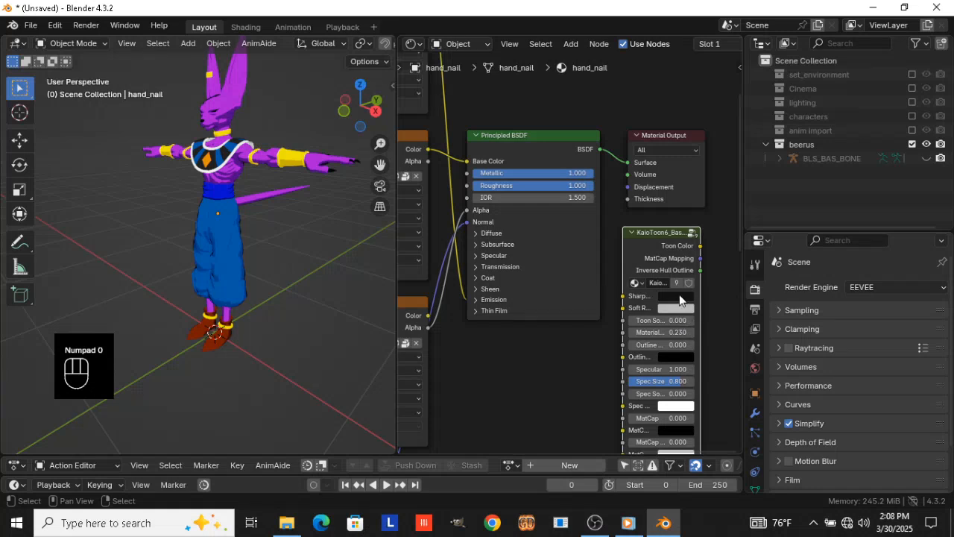
{"action": "left_click_drag", "start_coordinate": [680, 296], "coordinate": [680, 406]}
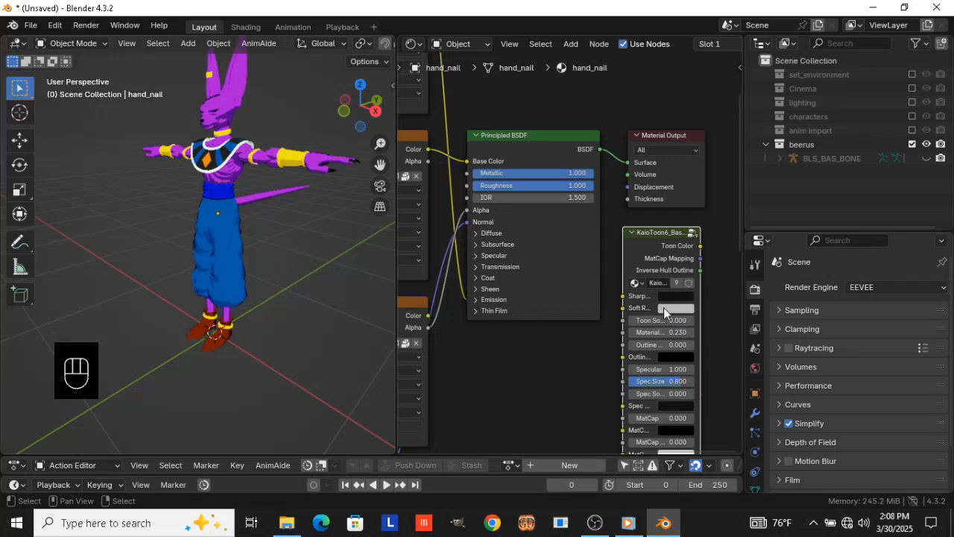
Connect the nail node's Toon Color to Surface, delete the material's other nodes except the Material Output, and place the toon node before the output
{"action": "left_click", "coordinate": [649, 240], "text": "ctrl+shift"}
{"action": "left_click_drag", "start_coordinate": [633, 109], "coordinate": [695, 269]}
{"action": "key", "text": "ctrl+i"}
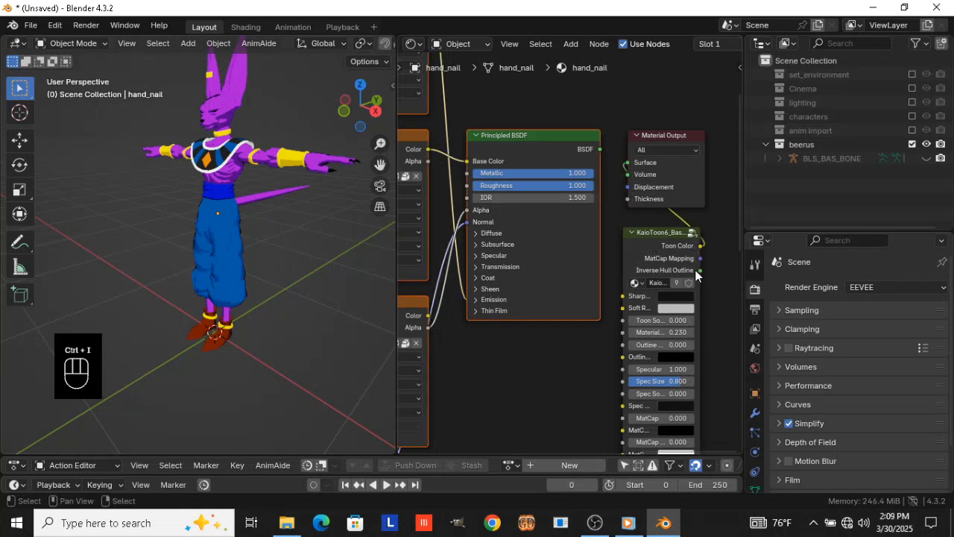
{"action": "key", "text": "x"}
{"action": "left_click_drag", "start_coordinate": [644, 249], "coordinate": [519, 146]}
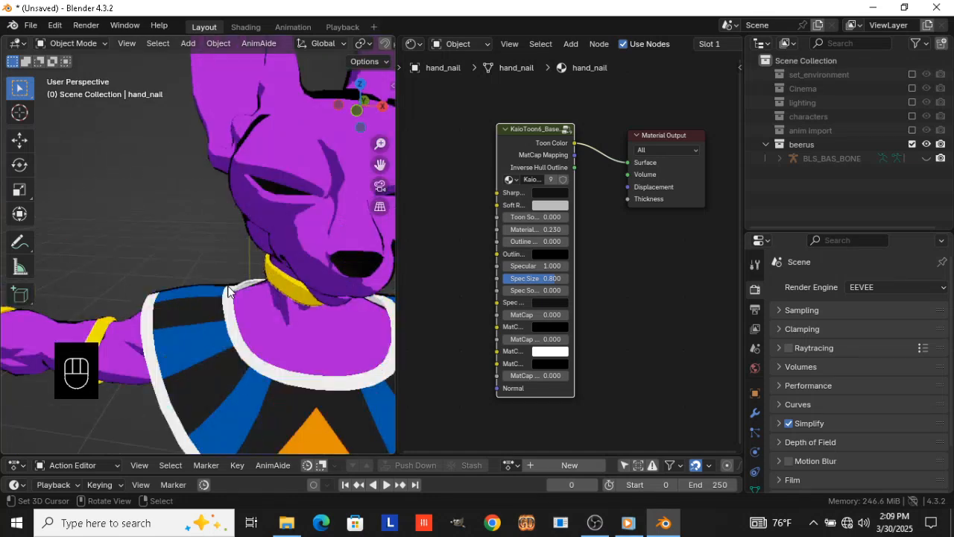
Select both eye meshes, eye_L and eye_R, and duplicate them in place
{"action": "middle_click_drag", "start_coordinate": [228, 290], "coordinate": [161, 265]}
{"action": "scroll", "coordinate": [117, 207], "scroll_direction": "up", "scroll_amount": 4}
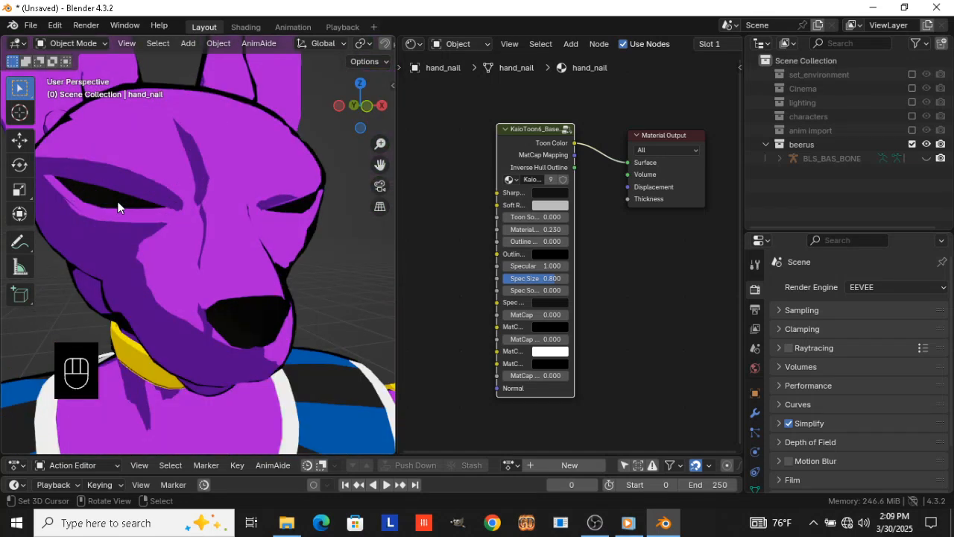
{"action": "left_click", "coordinate": [117, 206], "text": "shift"}
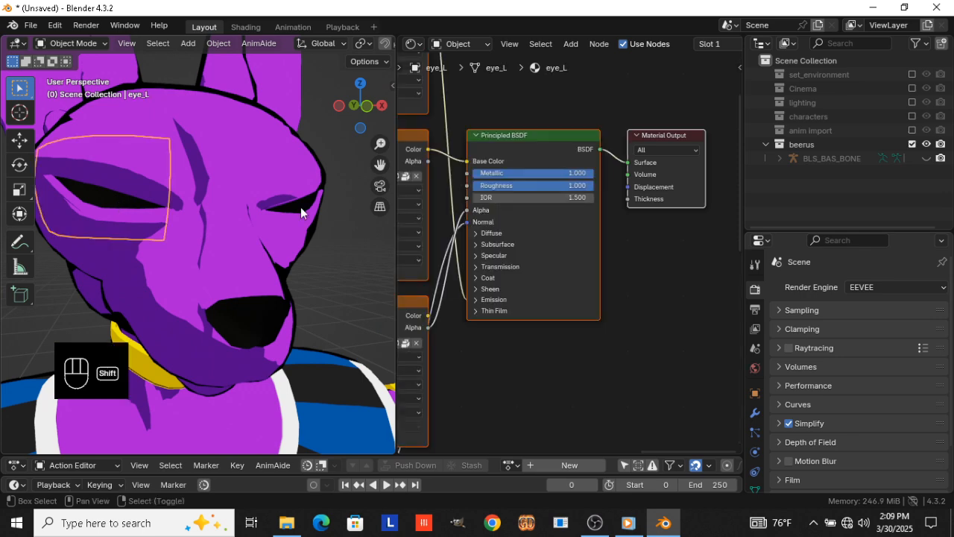
{"action": "right_click", "coordinate": [300, 207], "text": "shift"}
{"action": "scroll", "coordinate": [300, 206], "scroll_direction": "down", "scroll_amount": 3}
{"action": "middle_click_drag", "start_coordinate": [300, 207], "coordinate": [305, 288]}
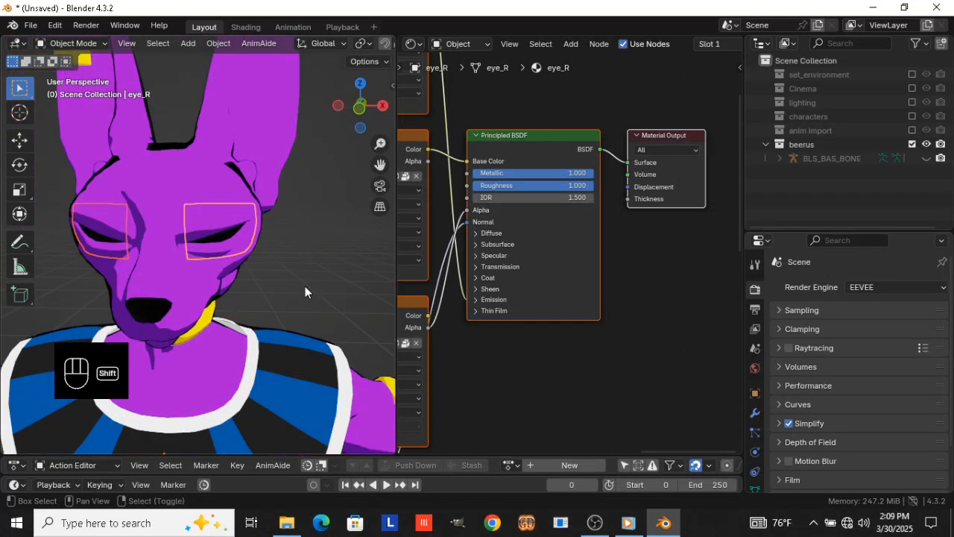
{"action": "key", "text": "shift+d"}
{"action": "key", "text": "KP_Enter"}
Move the duplicated eyes about 0.008 m back into the head along Y and apply all their transforms
{"action": "key", "text": "KP_3"}
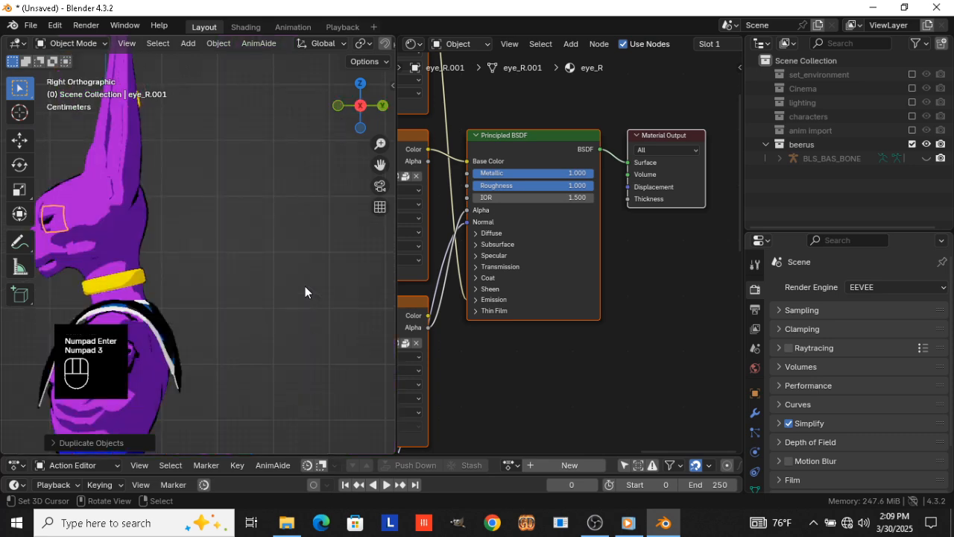
{"action": "middle_click_drag", "start_coordinate": [305, 287], "coordinate": [279, 238], "text": "shift"}
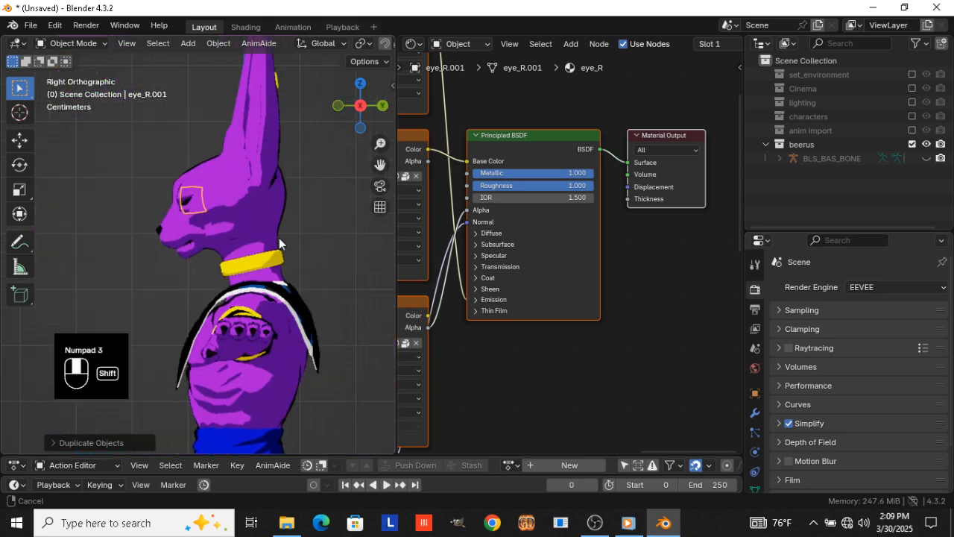
{"action": "scroll", "coordinate": [231, 242], "scroll_direction": "up", "scroll_amount": 1}
{"action": "key", "text": "g"}
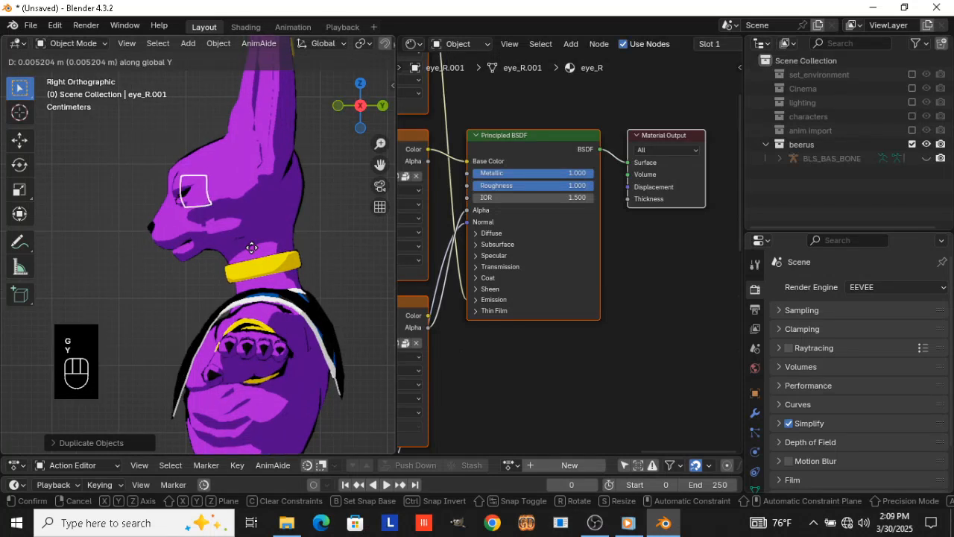
{"action": "key", "text": "y"}
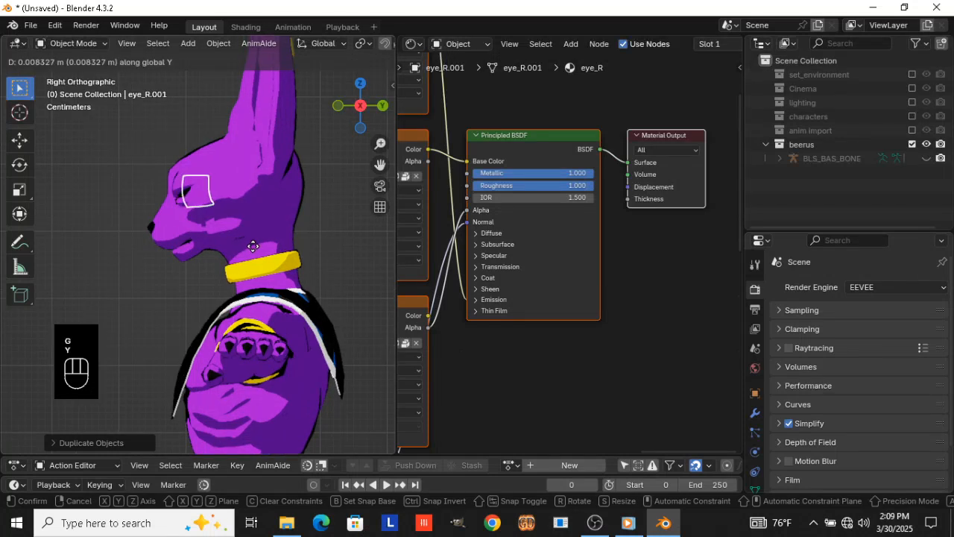
{"action": "left_click", "coordinate": [248, 243]}
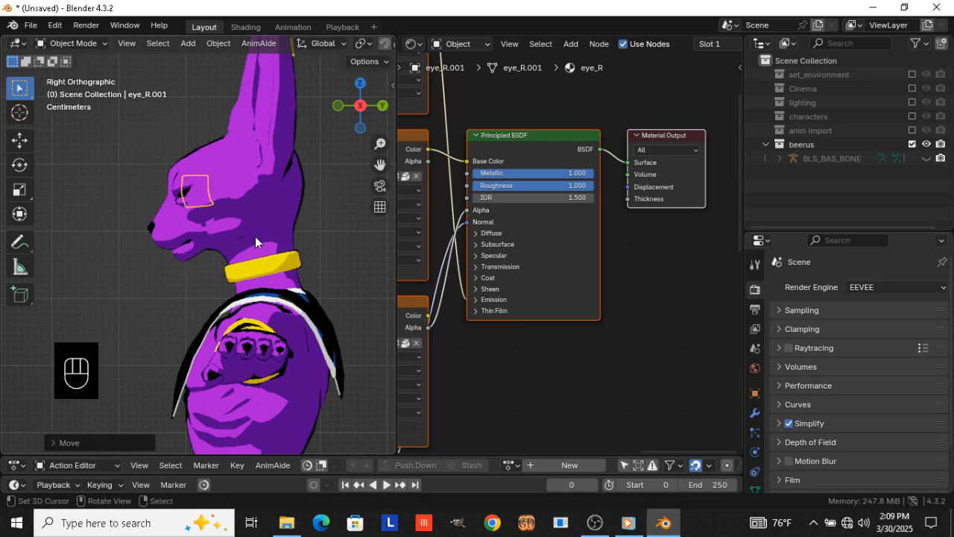
{"action": "key", "text": "ctrl+a"}
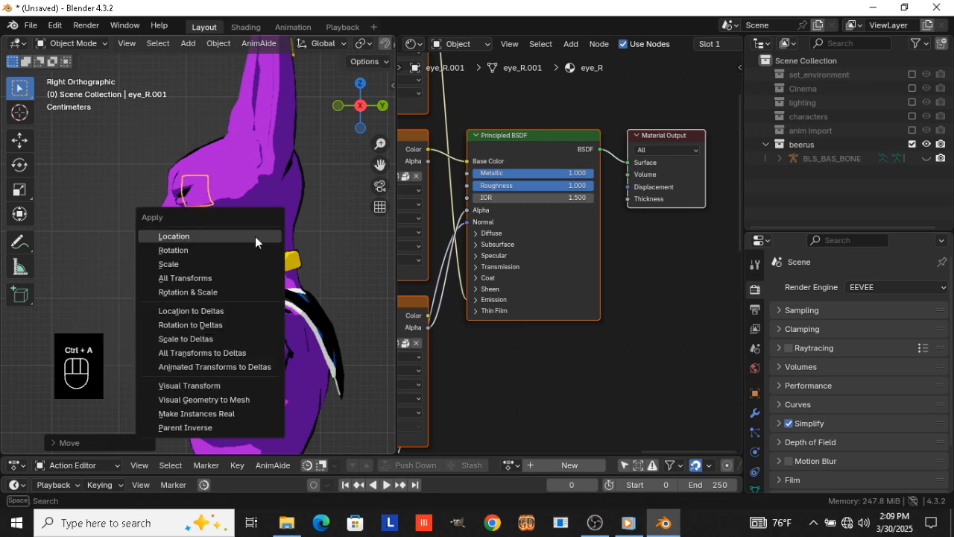
{"action": "left_click", "coordinate": [254, 278]}
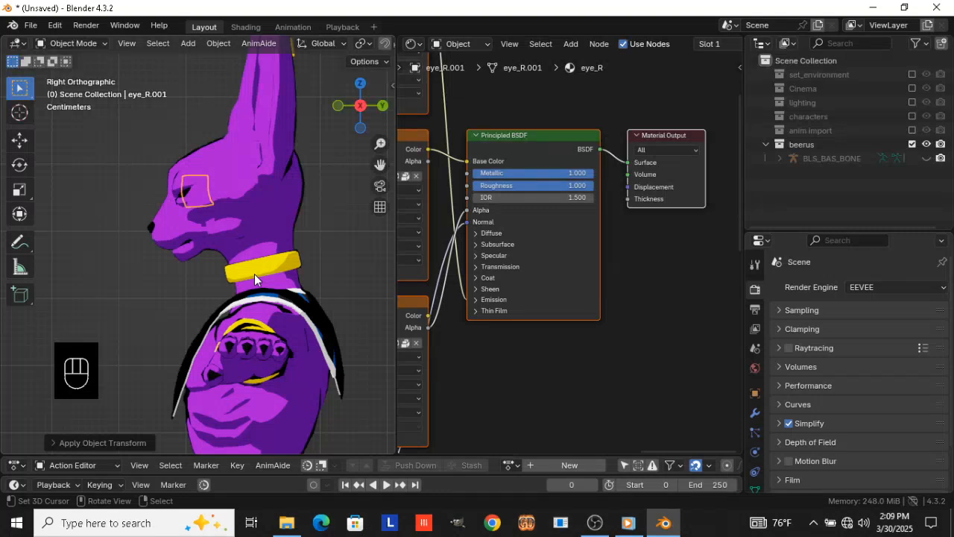
Join the two duplicated eye meshes into one object and rename it "whites of the eyes"
{"action": "key", "text": "KP_1"}
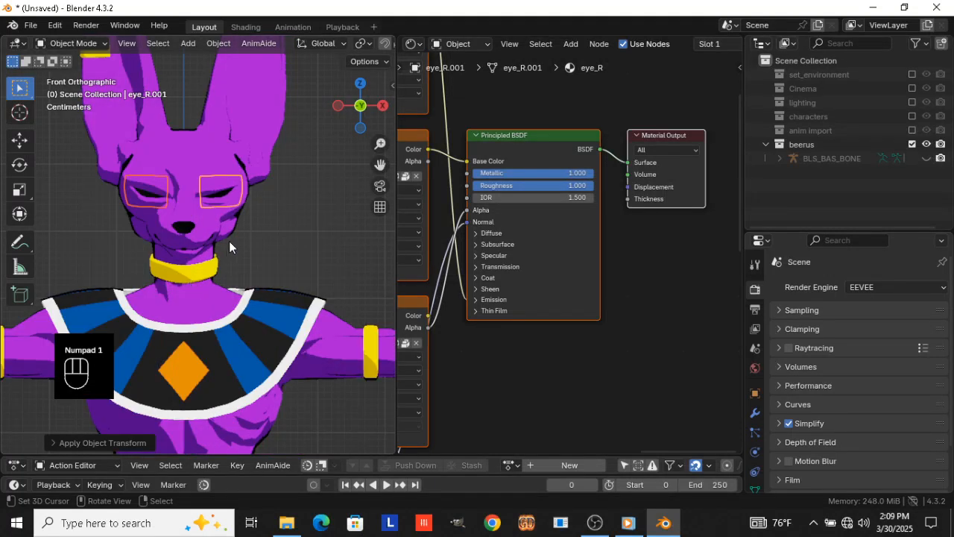
{"action": "scroll", "coordinate": [253, 226], "scroll_direction": "up", "scroll_amount": 2}
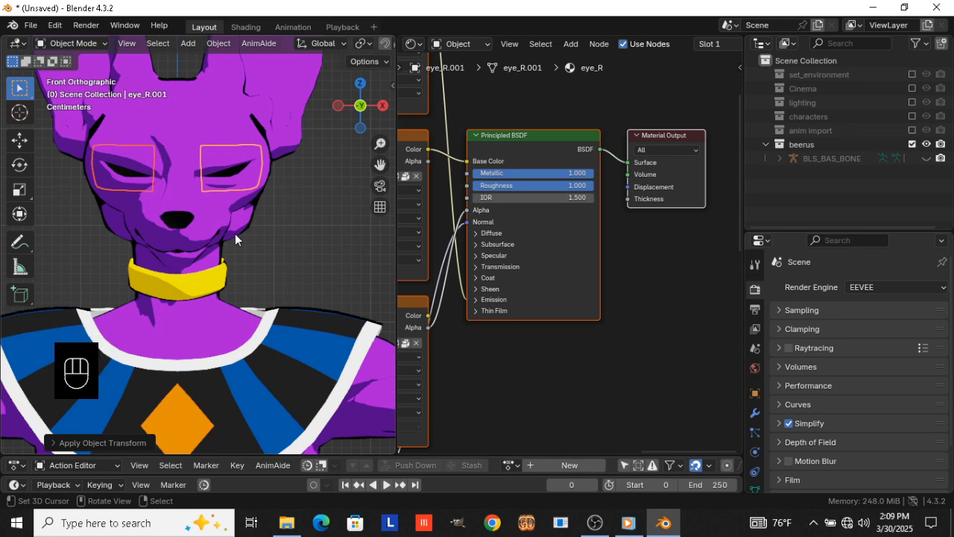
{"action": "key", "text": "ctrl+j"}
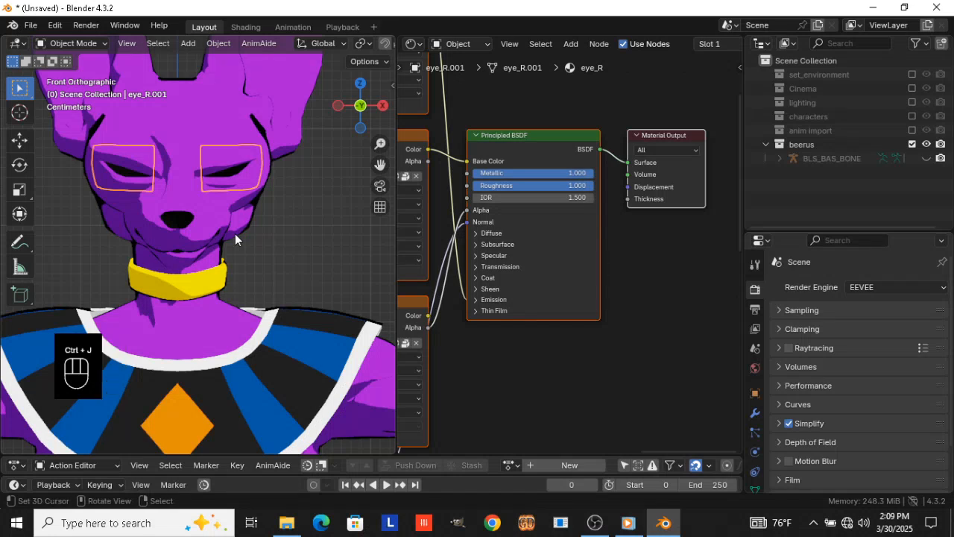
{"action": "key", "text": "F2"}
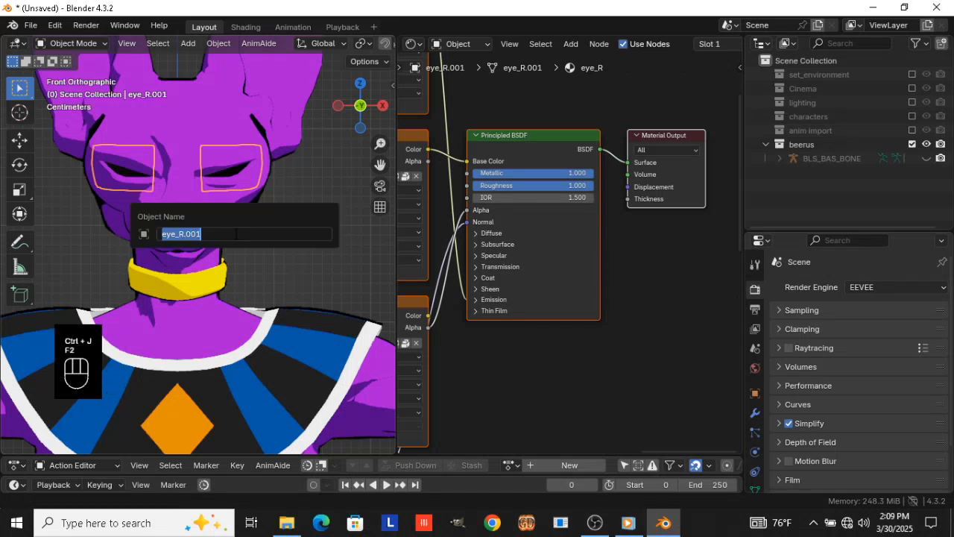
{"action": "type", "text": "whites of the "}
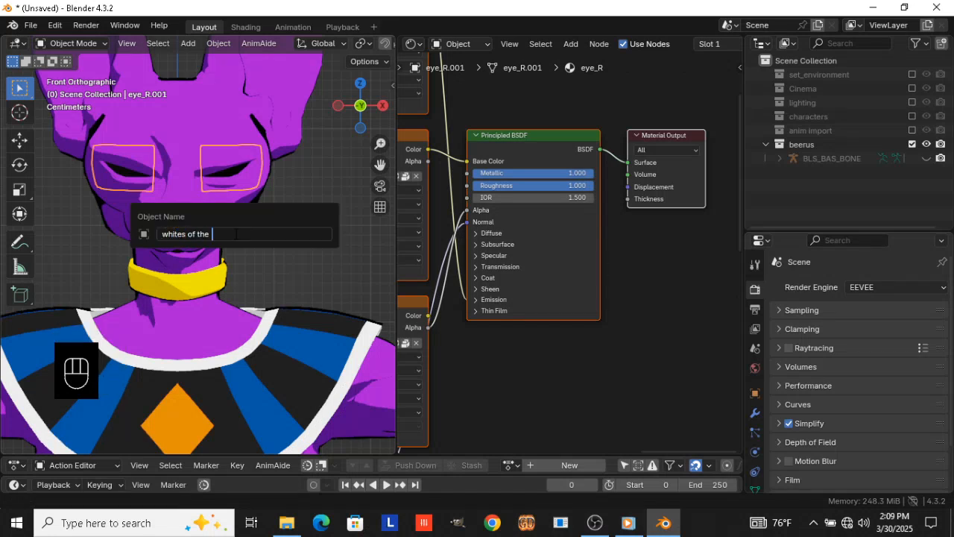
{"action": "type", "text": "eyes"}
{"action": "key", "text": "Return"}
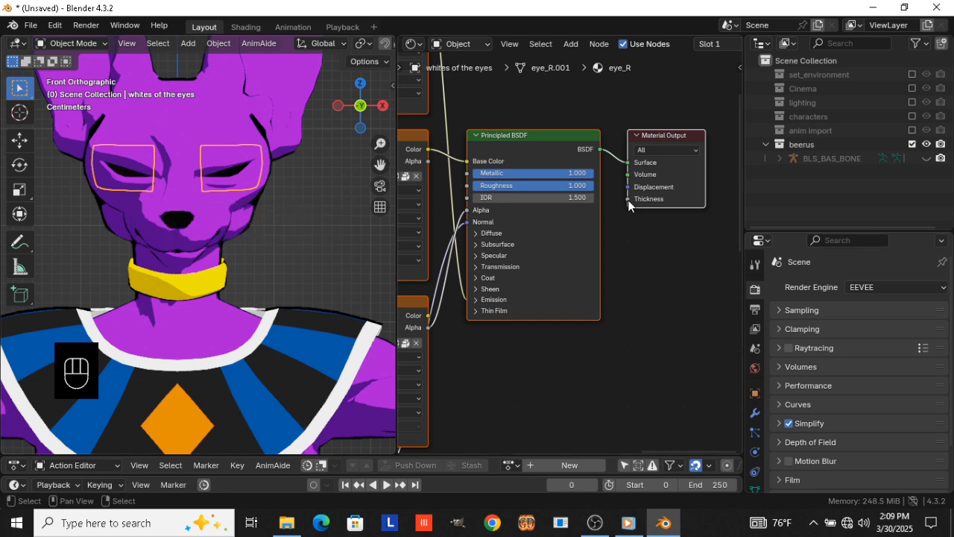
Move the whites of the eyes about 0.1 m forward along Y, in front of the face, and select their material's output node
{"action": "scroll", "coordinate": [630, 45], "scroll_direction": "down", "scroll_amount": 4}
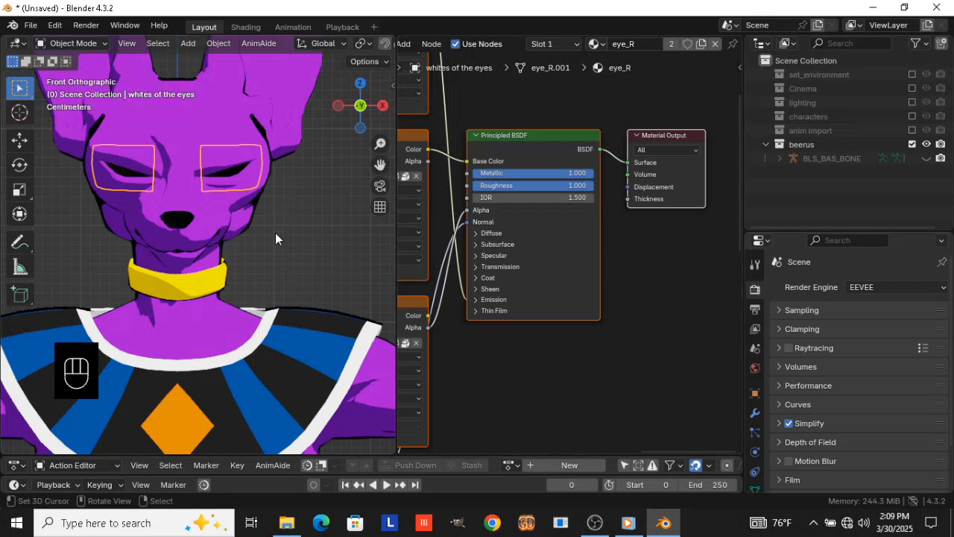
{"action": "middle_click_drag", "start_coordinate": [273, 232], "coordinate": [227, 269]}
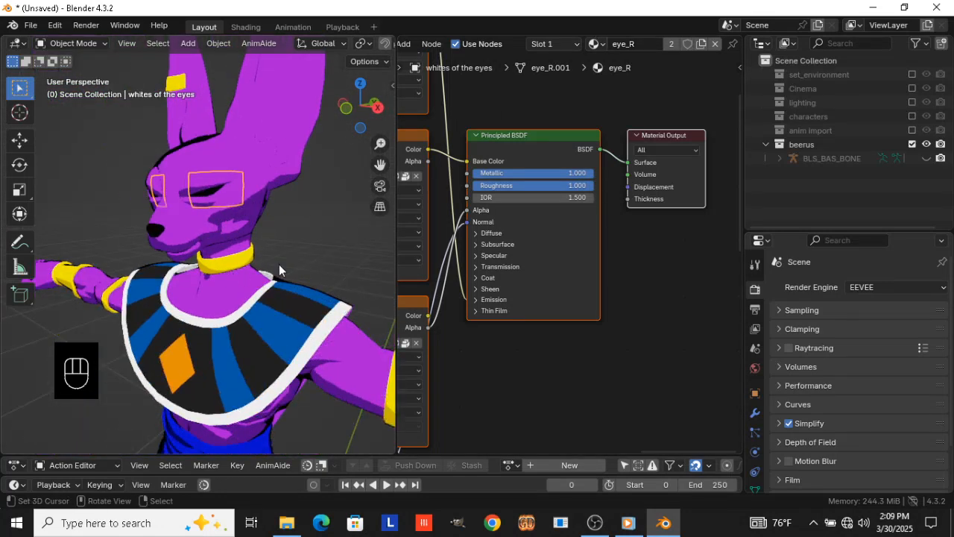
{"action": "key", "text": "g"}
{"action": "key", "text": "y"}
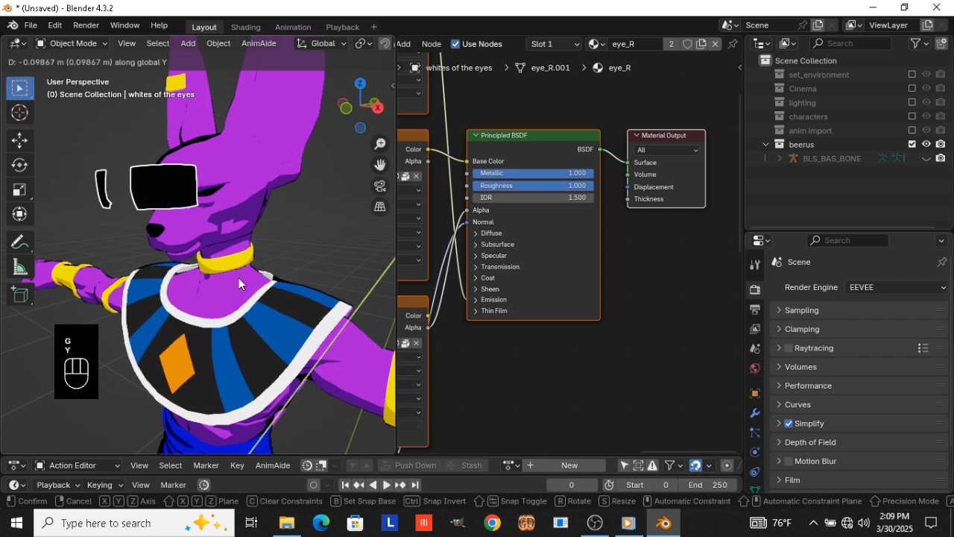
{"action": "left_click", "coordinate": [238, 277]}
{"action": "middle_click_drag", "start_coordinate": [200, 291], "coordinate": [273, 290]}
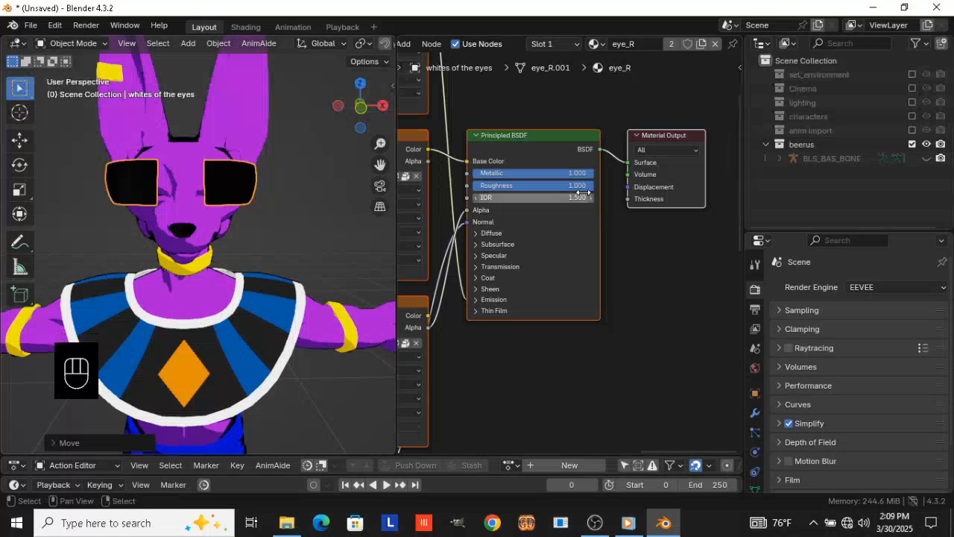
{"action": "left_click", "coordinate": [652, 169]}
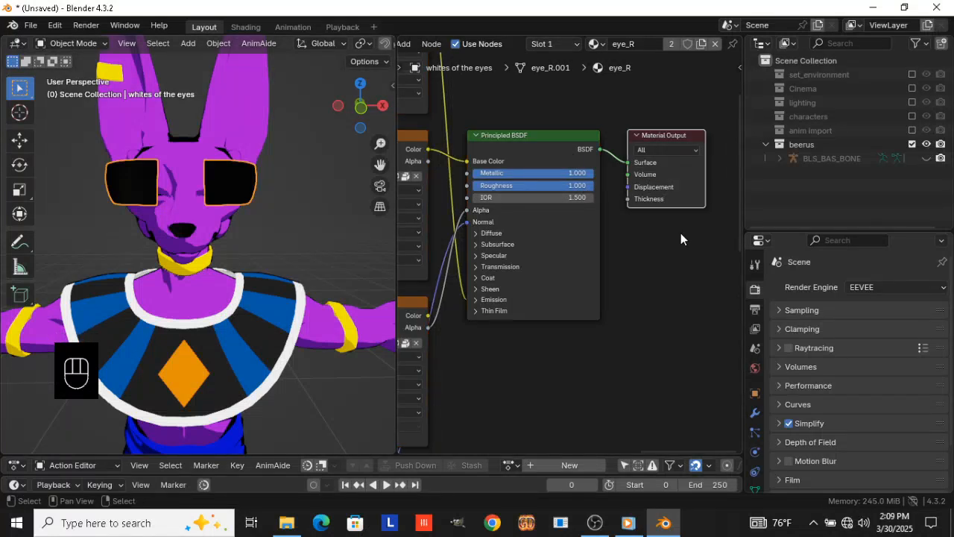
Delete every node of the eye_R material except the Material Output and add a KaioToon6 base node
{"action": "key", "text": "ctrl+i"}
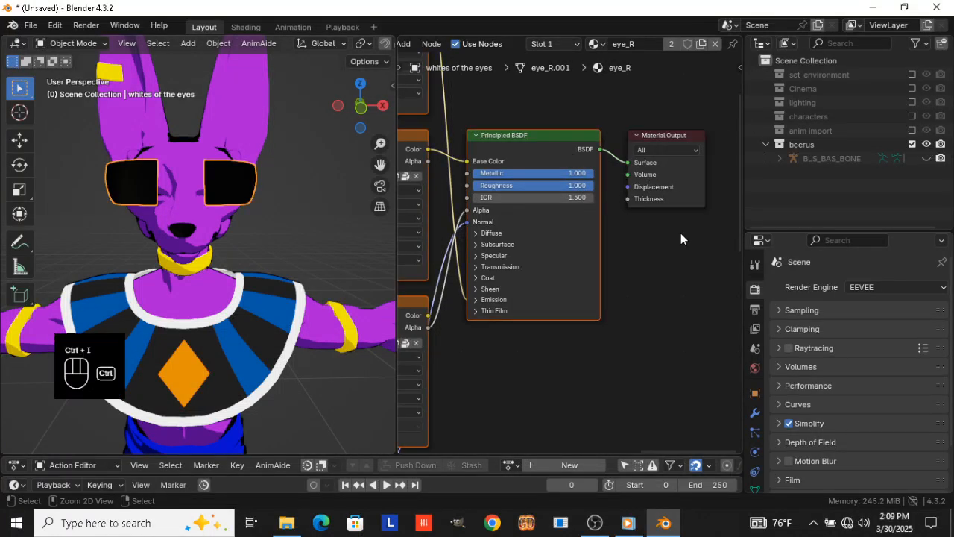
{"action": "key", "text": "x"}
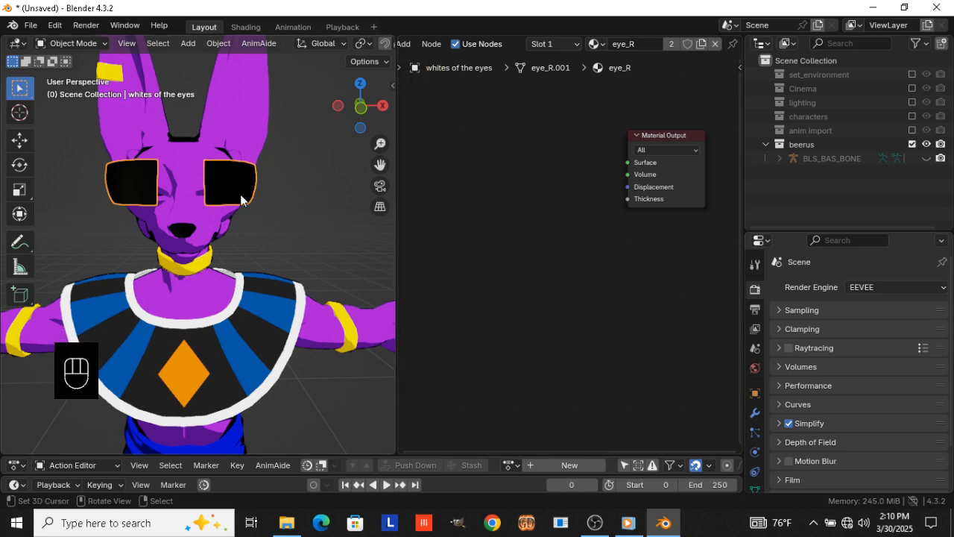
{"action": "key", "text": "shift+a"}
{"action": "type", "text": "skai"}
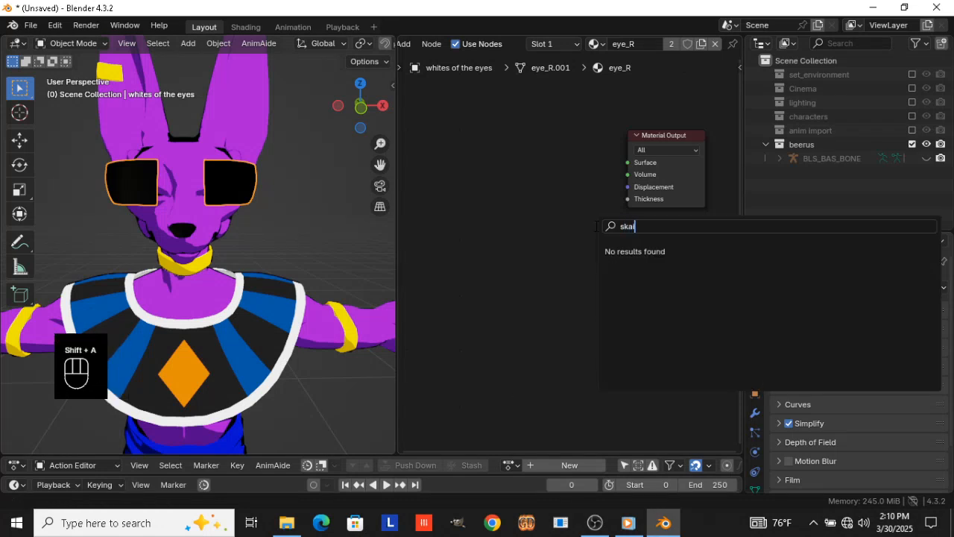
{"action": "key", "text": "BackSpace"}
{"action": "key", "text": "BackSpace"}
{"action": "key", "text": "BackSpace"}
{"action": "key", "text": "BackSpace"}
{"action": "key", "text": "Return"}
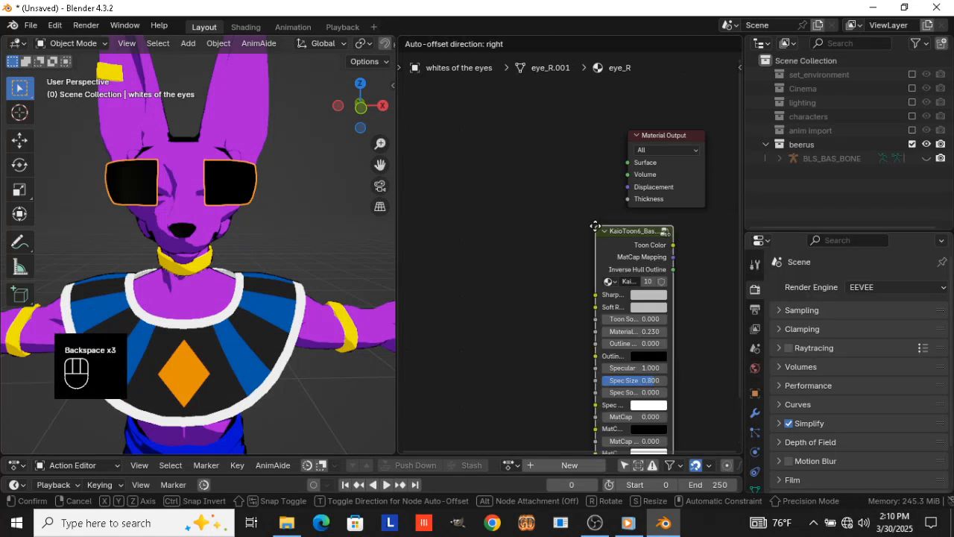
Place the KaioToon6 node beside the Material Output and connect its Toon Color to the Surface input
{"action": "left_click", "coordinate": [502, 149]}
{"action": "left_click", "coordinate": [498, 147]}
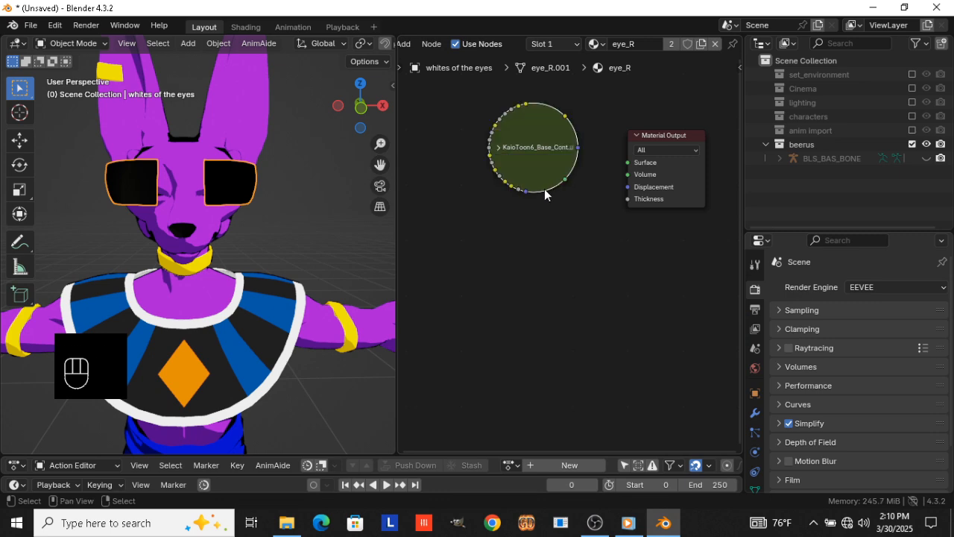
{"action": "left_click", "coordinate": [496, 148]}
{"action": "left_click", "coordinate": [534, 157], "text": "ctrl+shift"}
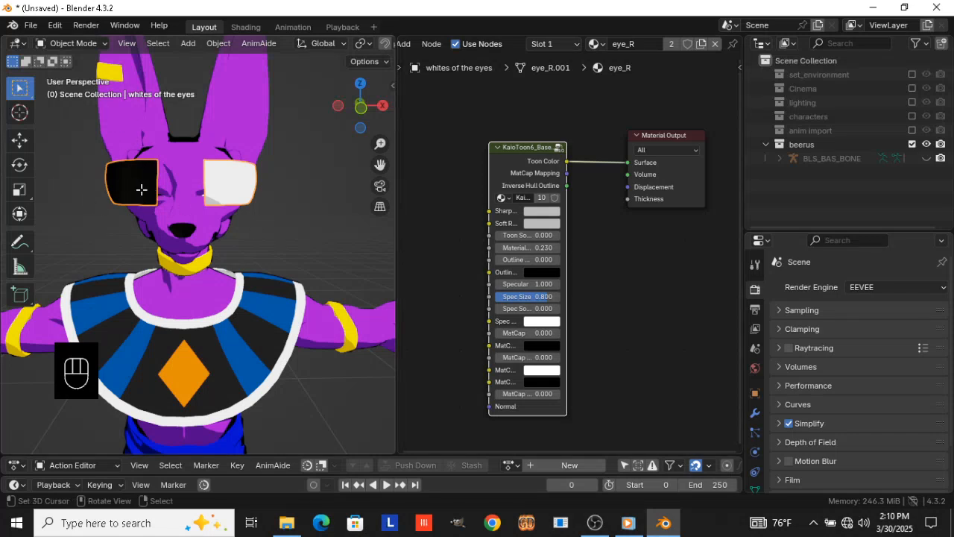
Assign the eye_R material to the whole whites of the eyes mesh in Edit Mode and return to Object Mode
{"action": "key", "text": "Tab"}
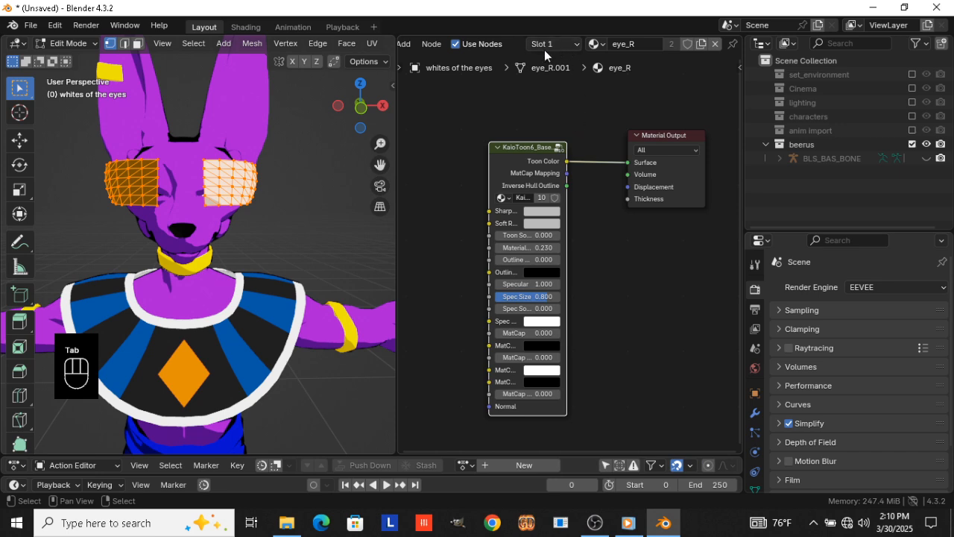
{"action": "left_click", "coordinate": [547, 44]}
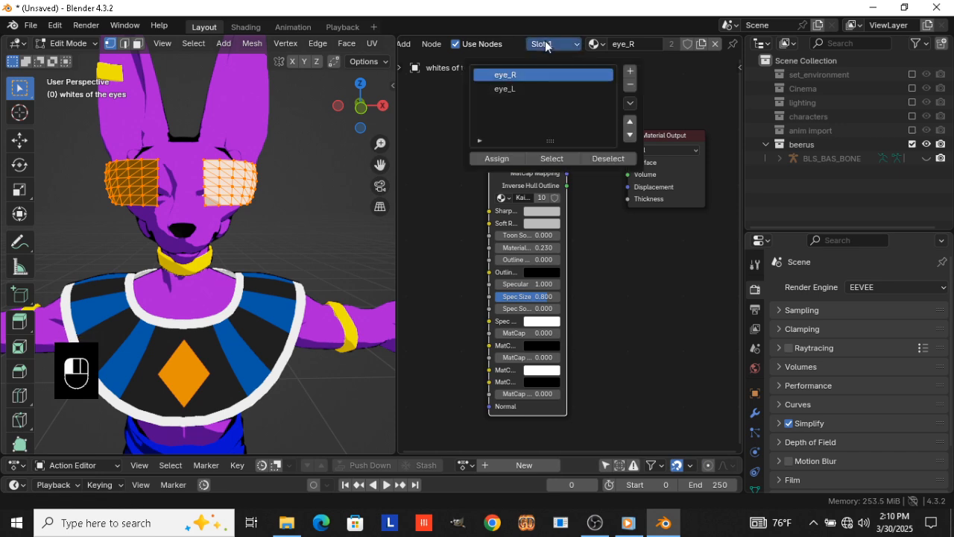
{"action": "left_click", "coordinate": [494, 159]}
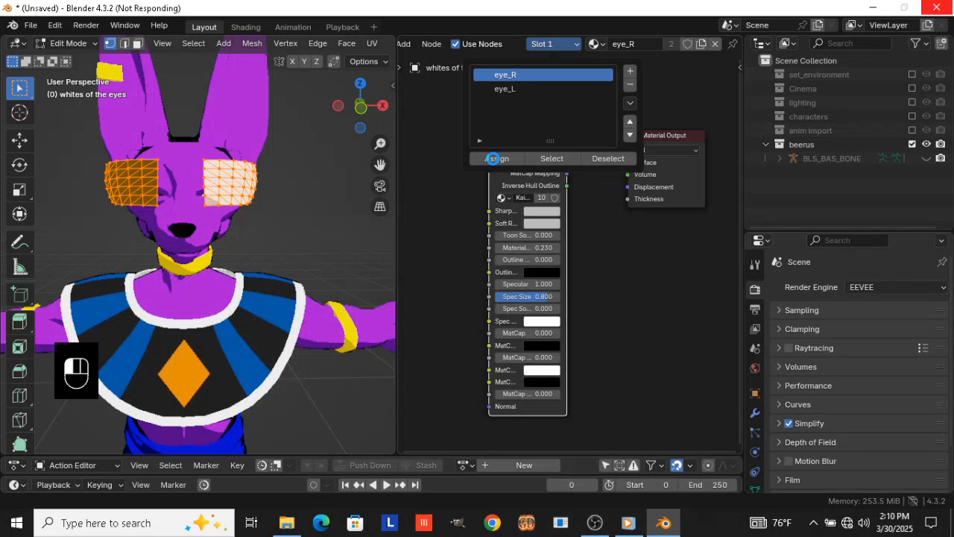
{"action": "left_click", "coordinate": [594, 522]}
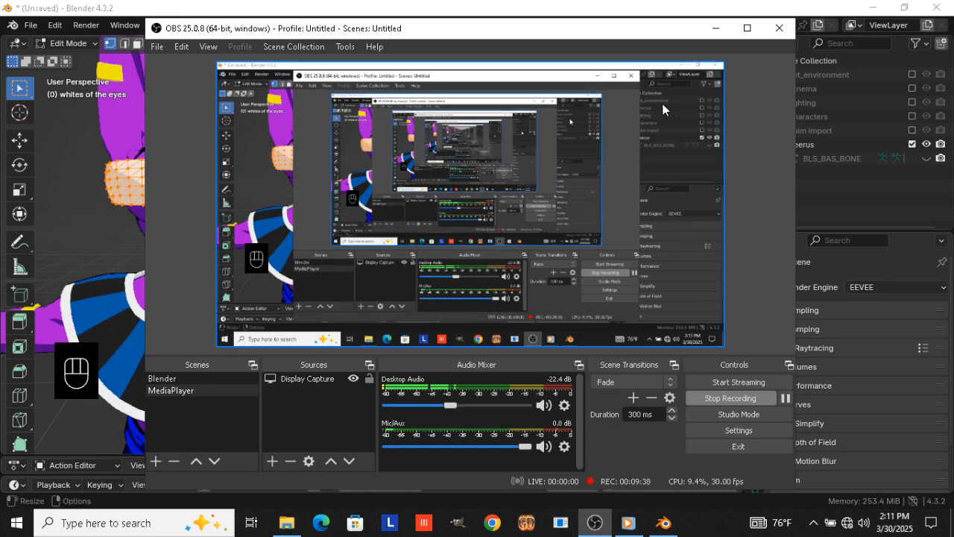
{"action": "left_click", "coordinate": [661, 11]}
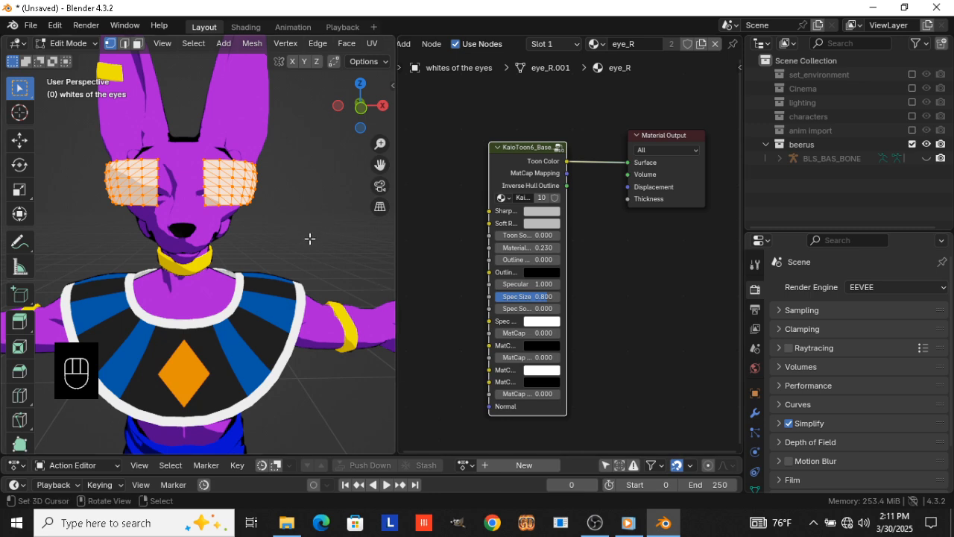
{"action": "key", "text": "Tab"}
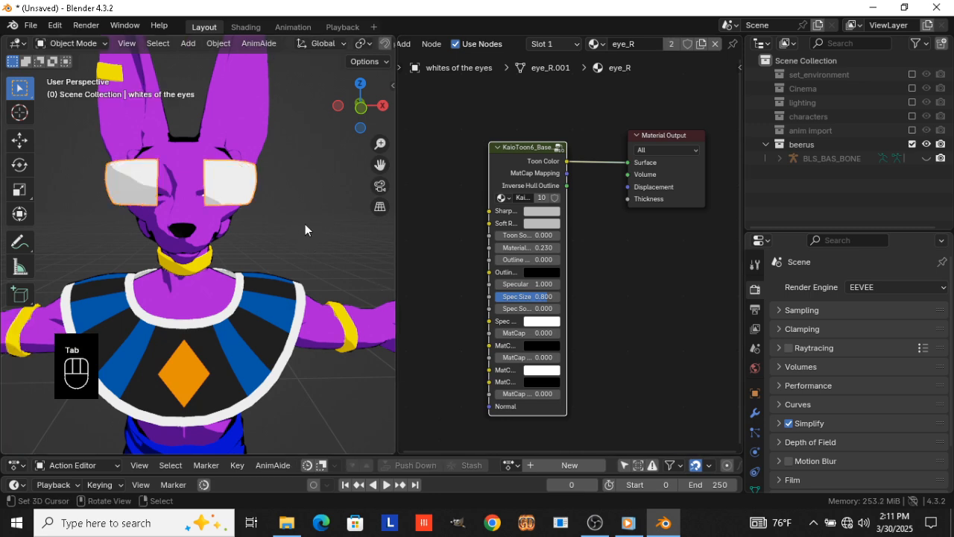
Rename the eye_R material to "whites only" and clear the location of the whites of the eyes
{"action": "left_click", "coordinate": [632, 44]}
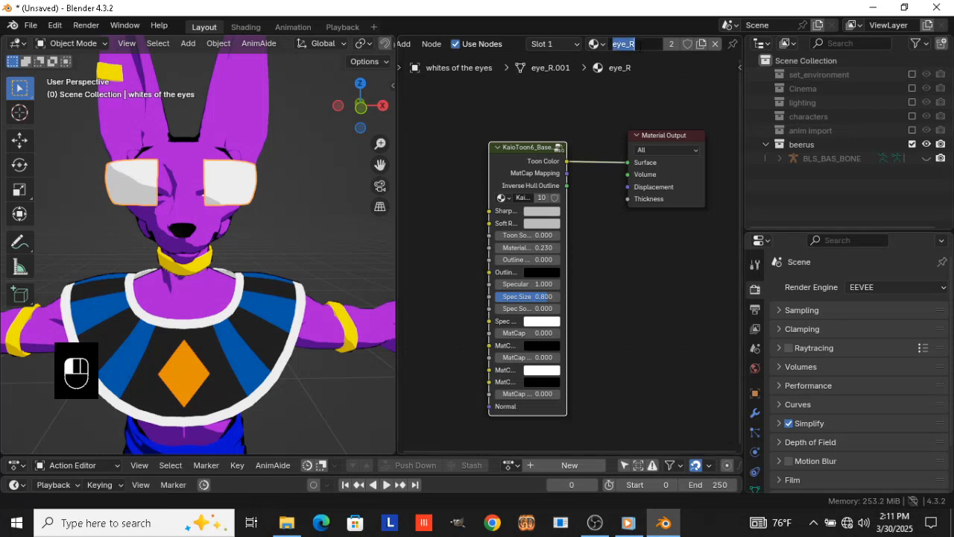
{"action": "type", "text": "whites only"}
{"action": "key", "text": "Return"}
{"action": "key", "text": "alt+g"}
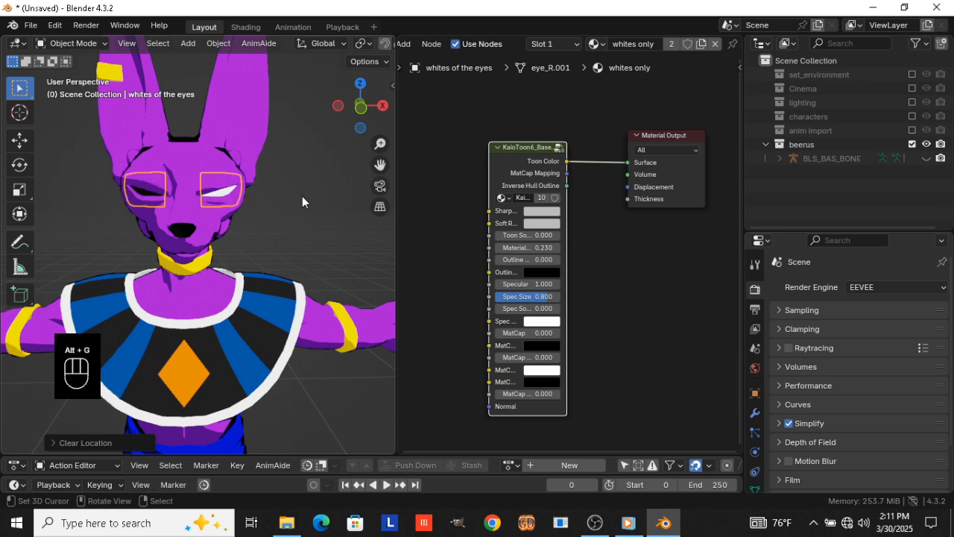
Select the original eye_L and eye_R meshes under the BLS_BAS_BONE armature and apply their object transforms
{"action": "left_click", "coordinate": [778, 158]}
{"action": "scroll", "coordinate": [810, 141], "scroll_direction": "down", "scroll_amount": 5}
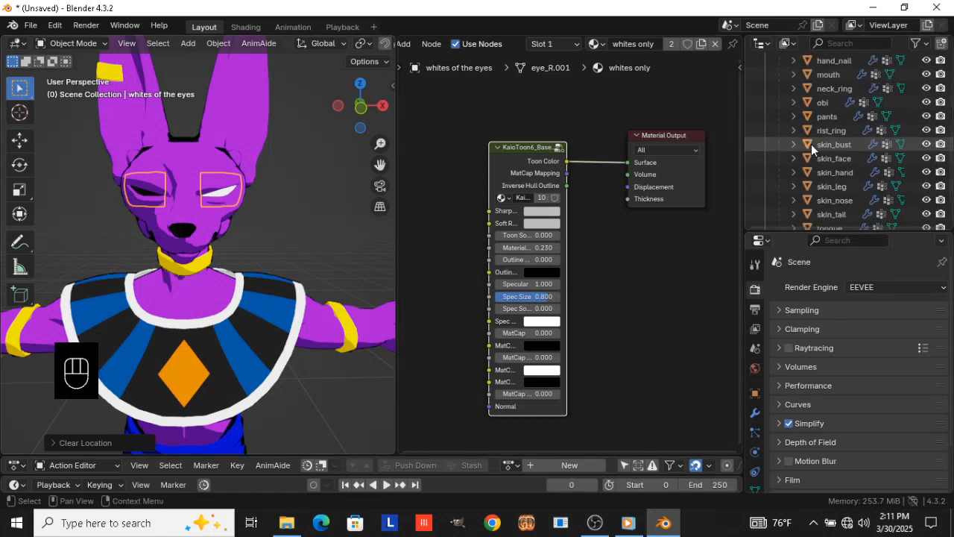
{"action": "scroll", "coordinate": [812, 144], "scroll_direction": "down", "scroll_amount": 3}
{"action": "scroll", "coordinate": [815, 149], "scroll_direction": "up", "scroll_amount": 6}
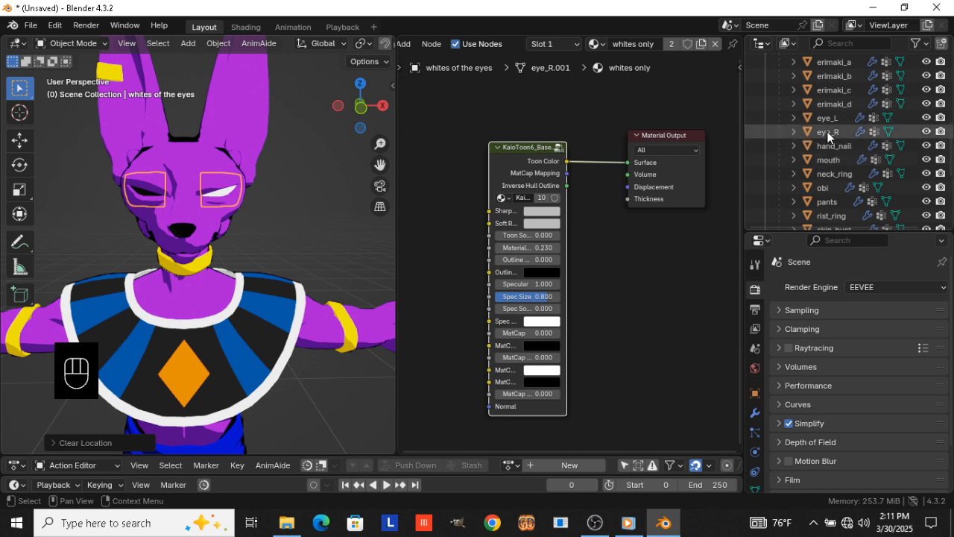
{"action": "scroll", "coordinate": [830, 148], "scroll_direction": "down", "scroll_amount": 5}
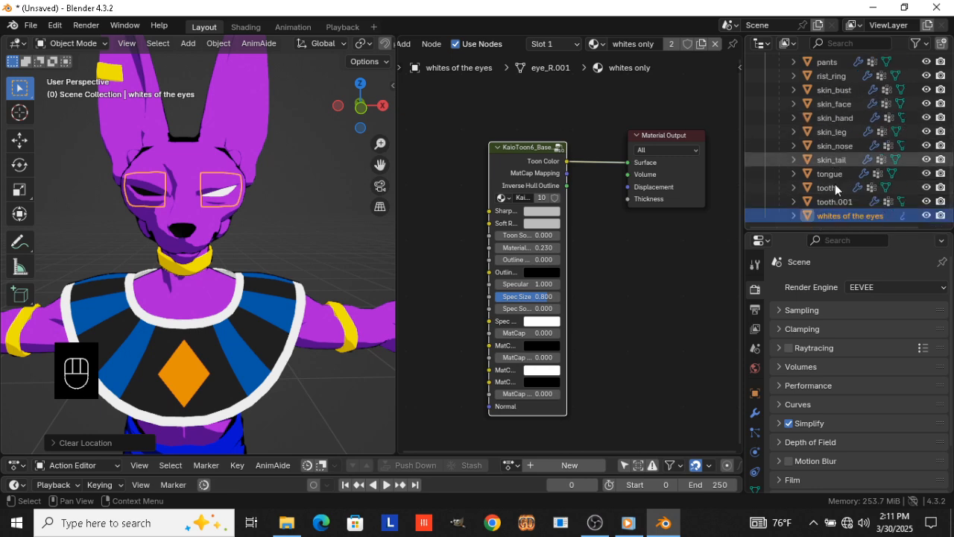
{"action": "scroll", "coordinate": [852, 216], "scroll_direction": "up", "scroll_amount": 6}
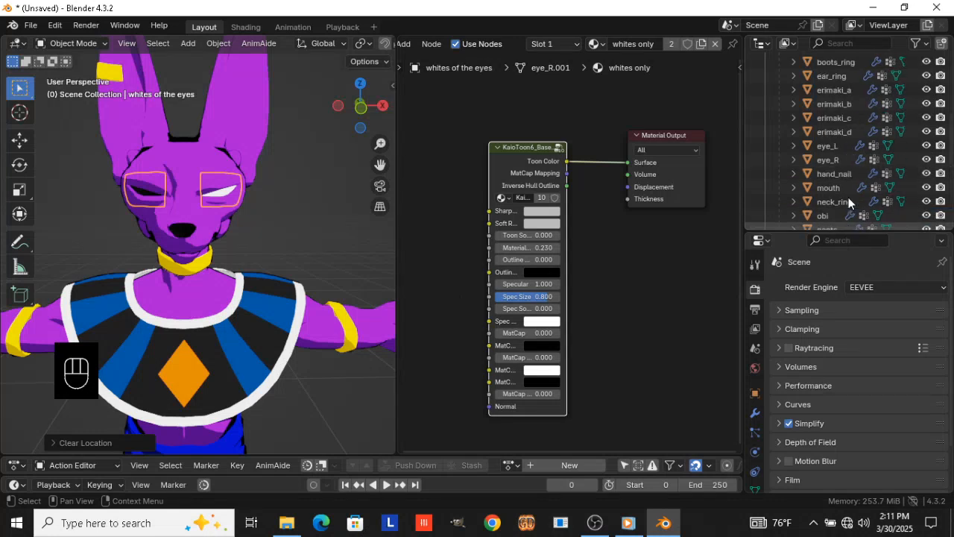
{"action": "scroll", "coordinate": [849, 201], "scroll_direction": "up", "scroll_amount": 1}
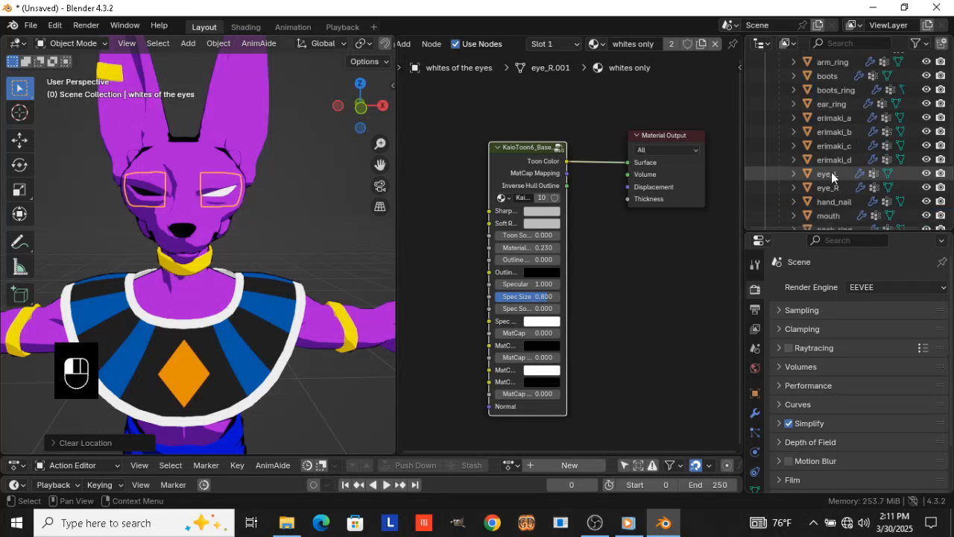
{"action": "left_click", "coordinate": [831, 173]}
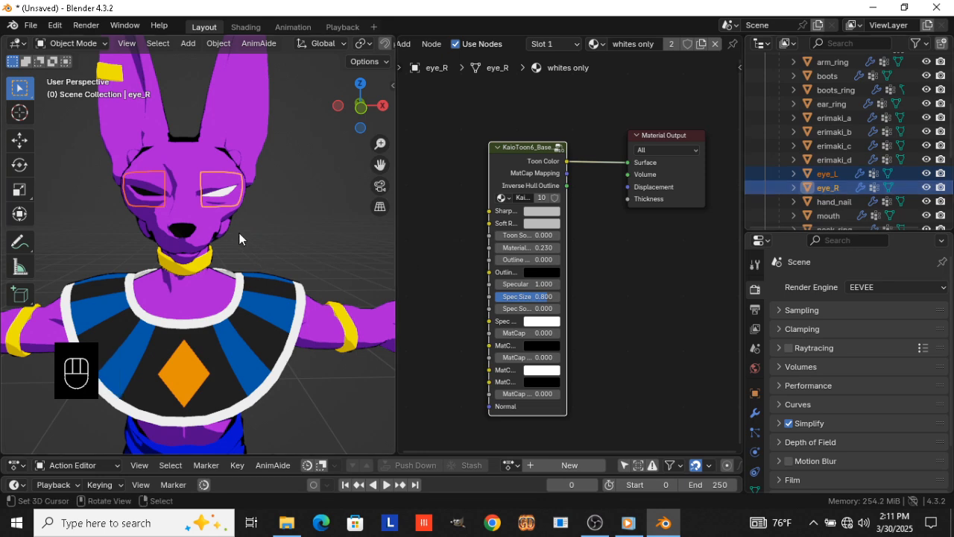
{"action": "key", "text": "ctrl+a"}
{"action": "left_click", "coordinate": [270, 246]}
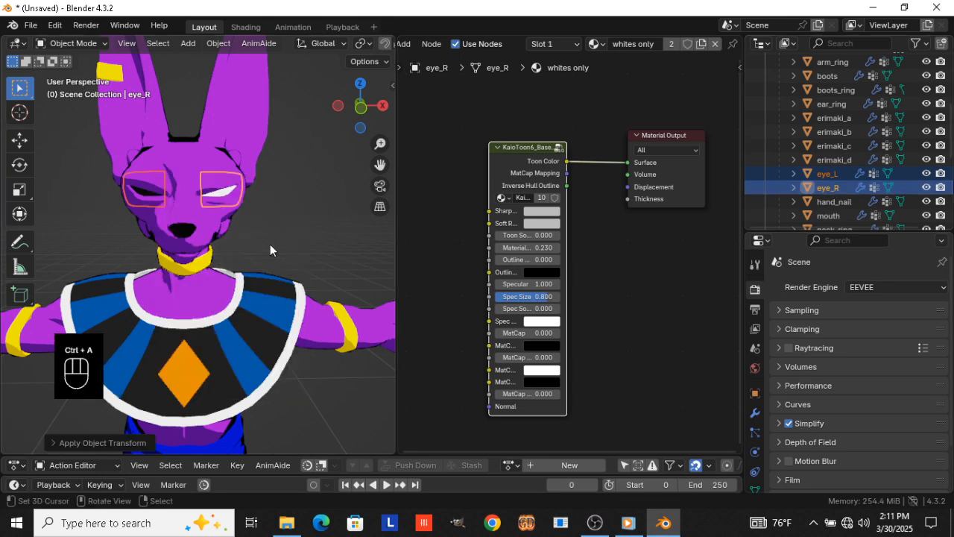
Move both original eyes forward along Y until they sit in front of the face
{"action": "key", "text": "KP_3"}
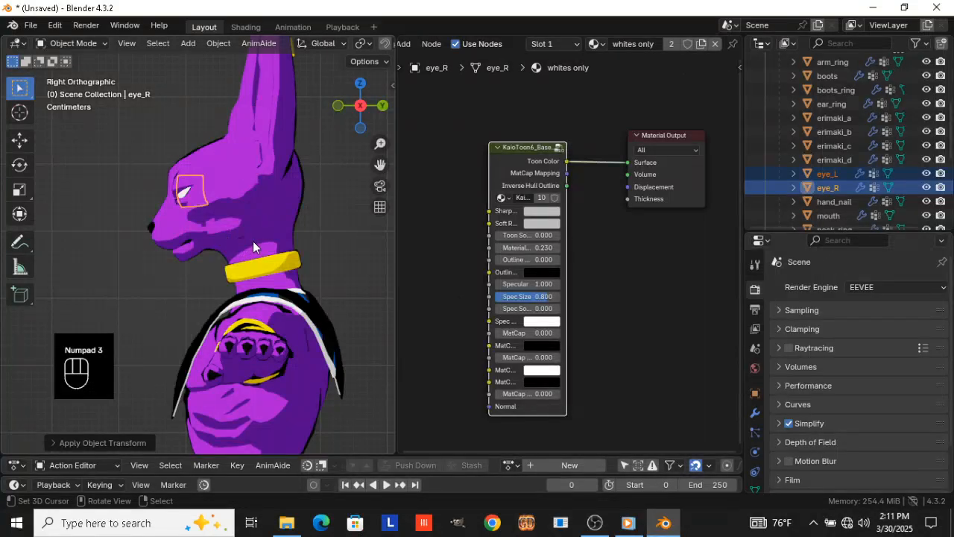
{"action": "key", "text": "g"}
{"action": "key", "text": "y"}
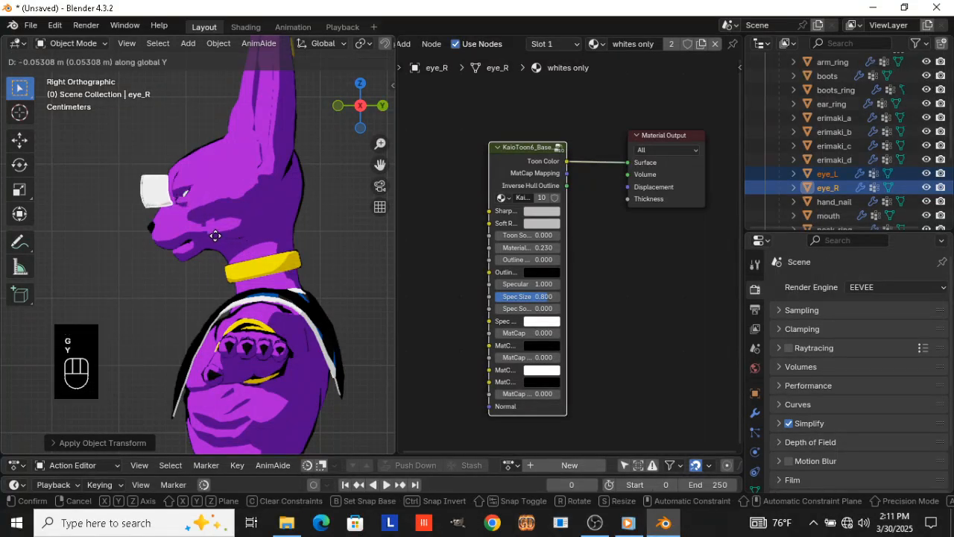
{"action": "left_click", "coordinate": [251, 262]}
{"action": "key", "text": "KP_1"}
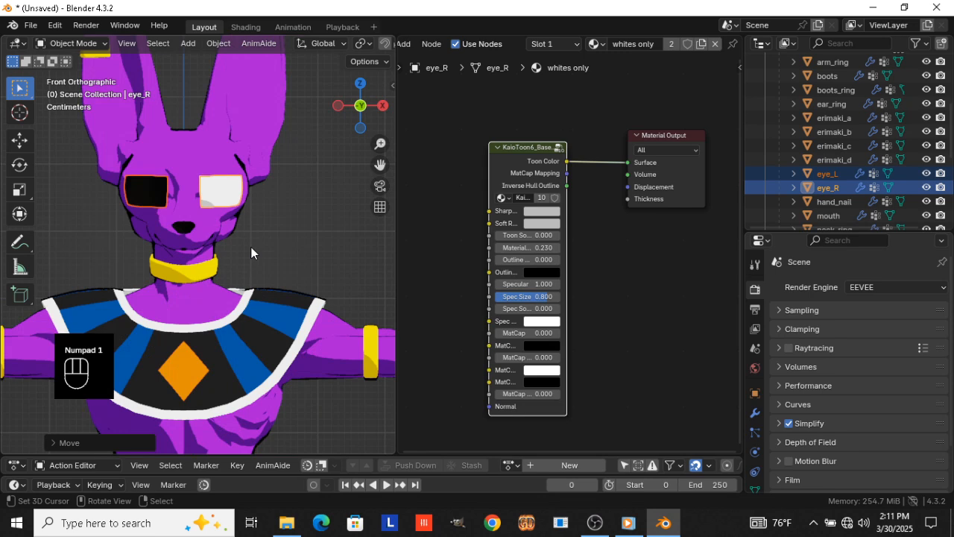
{"action": "scroll", "coordinate": [249, 241], "scroll_direction": "up", "scroll_amount": 2}
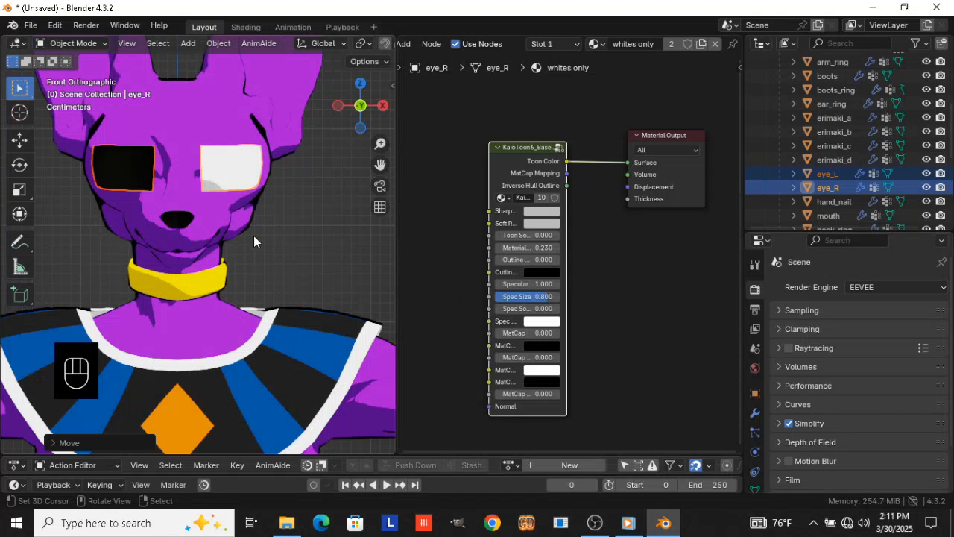
Enter Edit Mode on both eyes and replace eye_R's "whites only" material with the eye_L material
{"action": "key", "text": "Tab"}
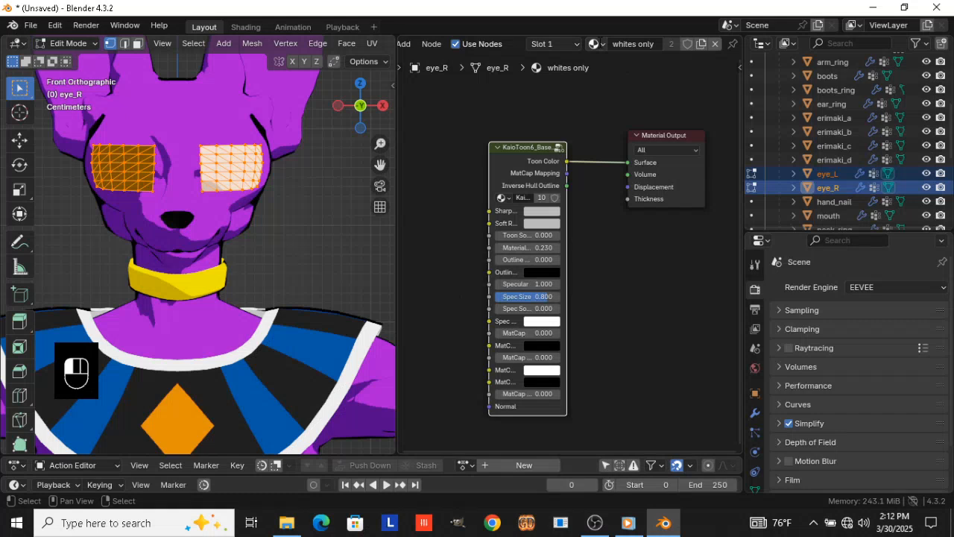
{"action": "left_click", "coordinate": [595, 43]}
{"action": "left_click", "coordinate": [595, 43]}
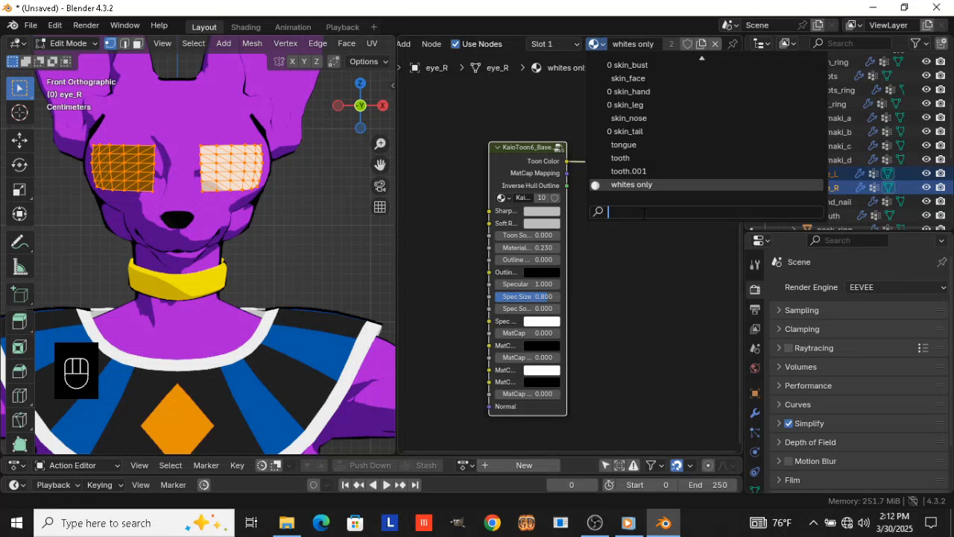
{"action": "left_click", "coordinate": [594, 526]}
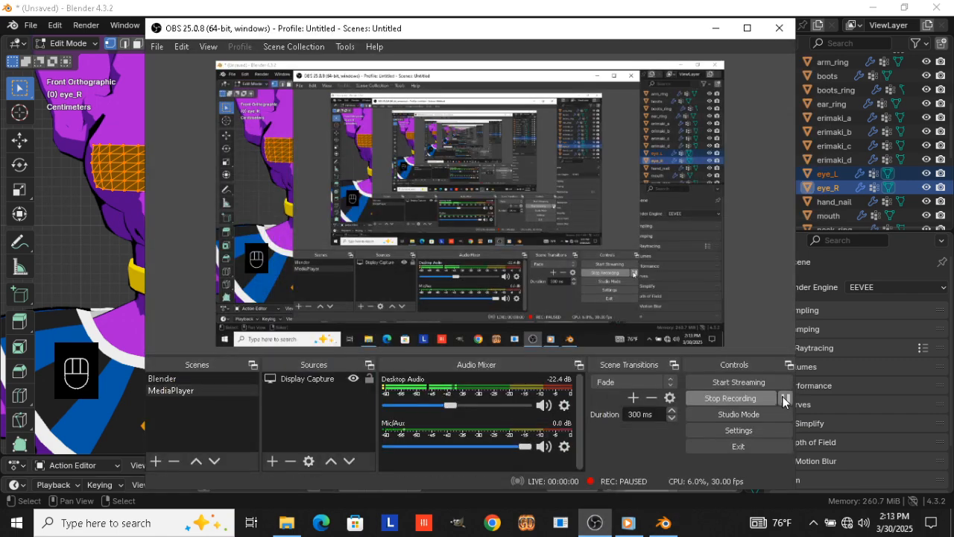
{"action": "left_click", "coordinate": [678, 7]}
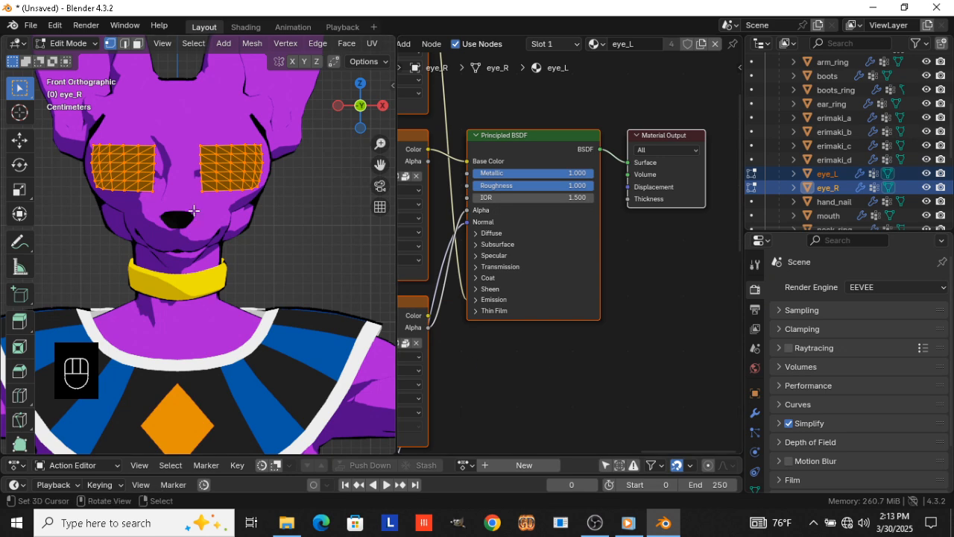
Rename the eye_L material shared by the two eyes to "both pupils"
{"action": "middle_click_drag", "start_coordinate": [209, 237], "coordinate": [239, 256], "text": "shift"}
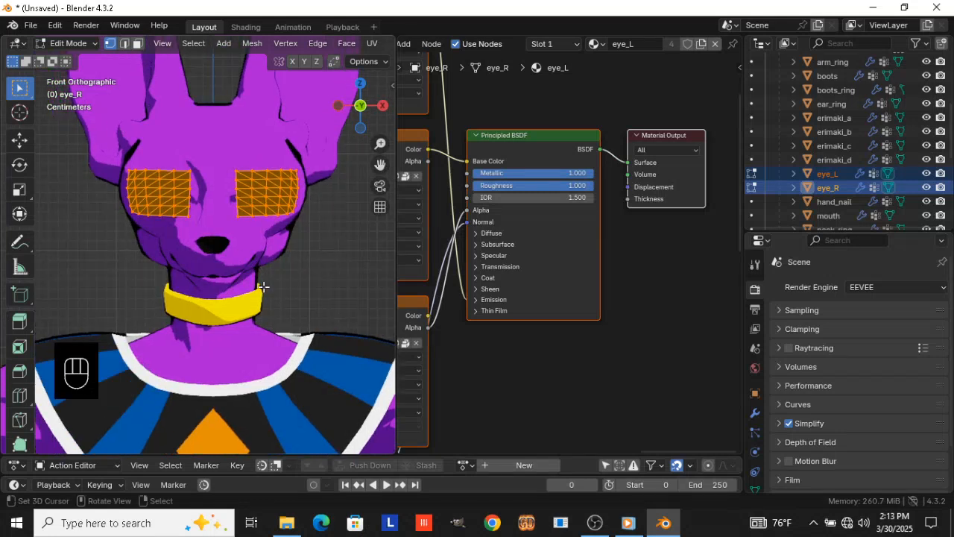
{"action": "left_click", "coordinate": [631, 47]}
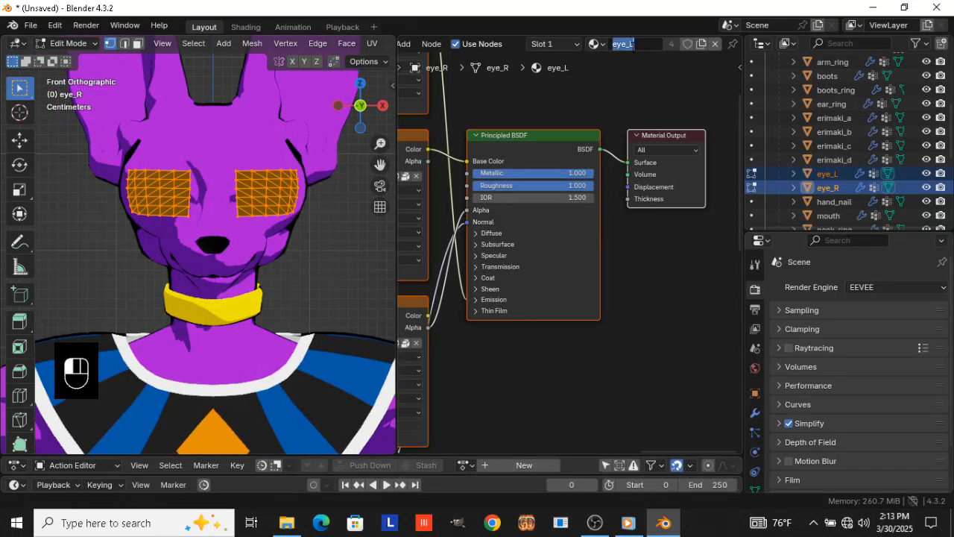
{"action": "type", "text": "both pupils"}
{"action": "key", "text": "Return"}
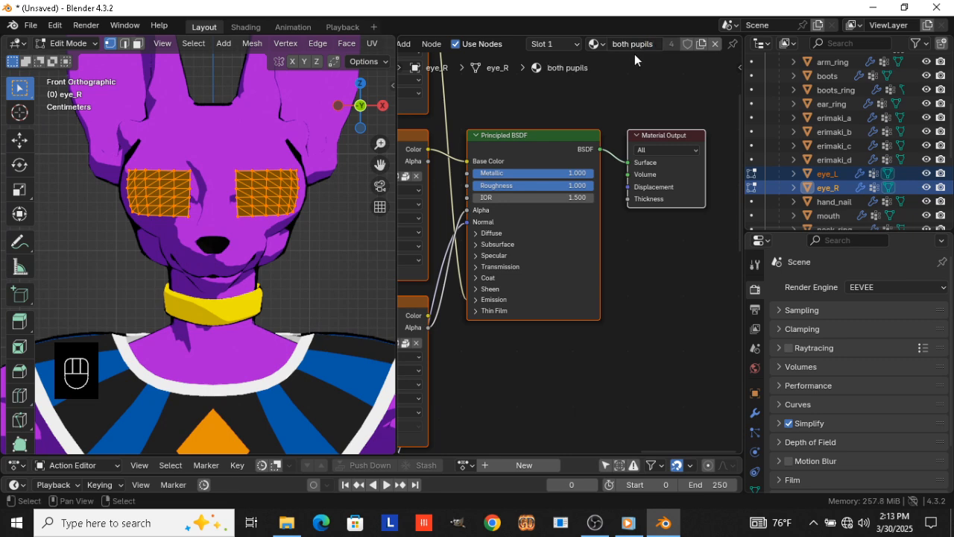
Delete every node of the "both pupils" material except the Material Output
{"action": "left_click", "coordinate": [677, 210]}
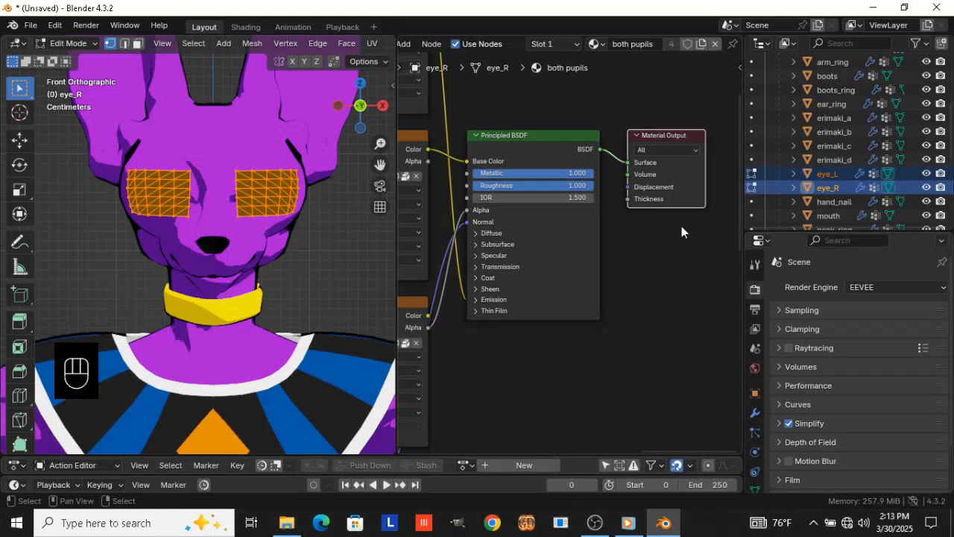
{"action": "key", "text": "ctrl+i"}
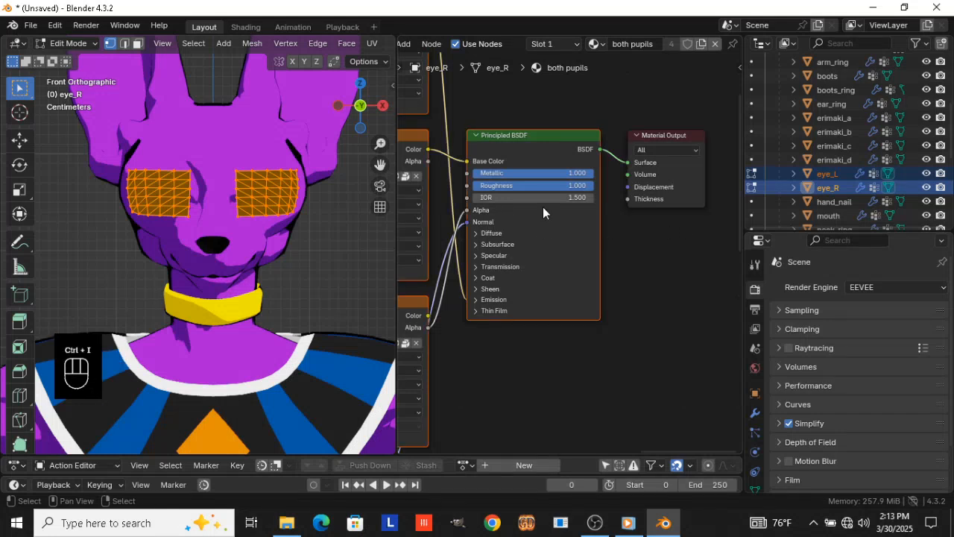
{"action": "key", "text": "x"}
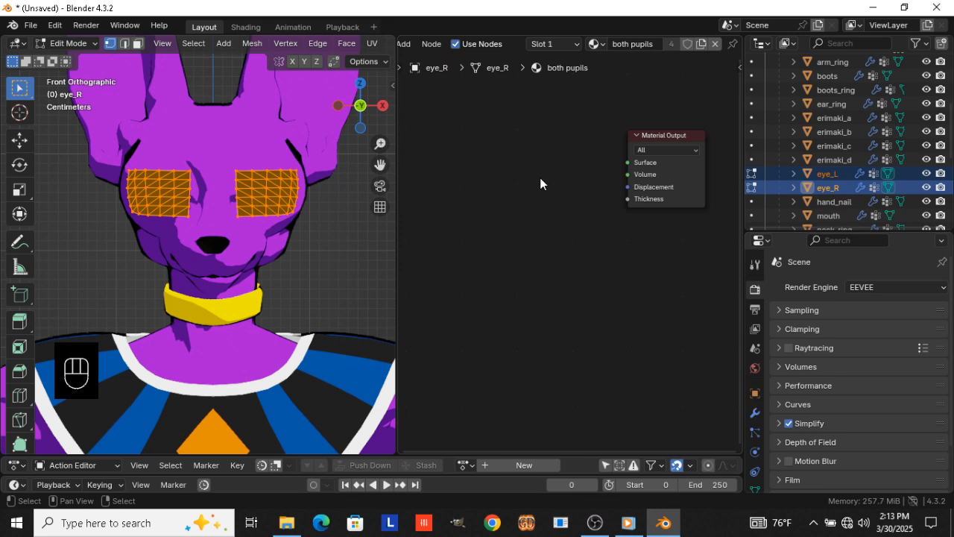
Add a Principled BSDF node to the "both pupils" material and connect its output to the Material Output's Surface
{"action": "key", "text": "shift+a"}
{"action": "type", "text": "sprin"}
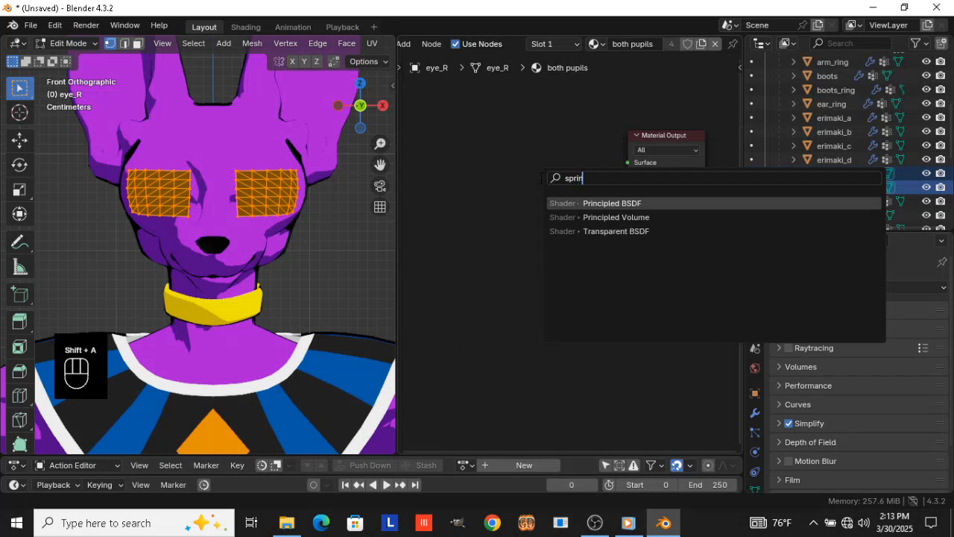
{"action": "key", "text": "Return"}
{"action": "left_click", "coordinate": [487, 150]}
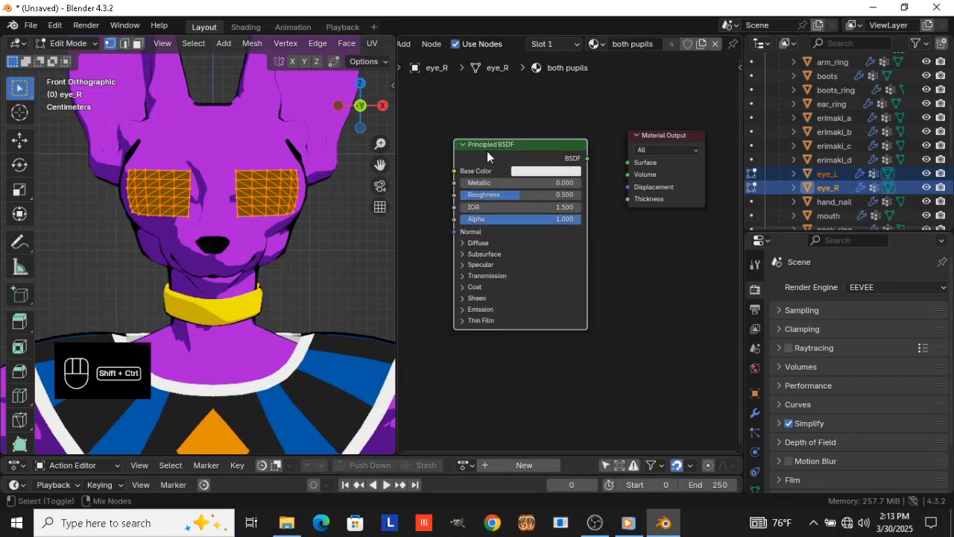
{"action": "left_click", "coordinate": [487, 151], "text": "ctrl+shift"}
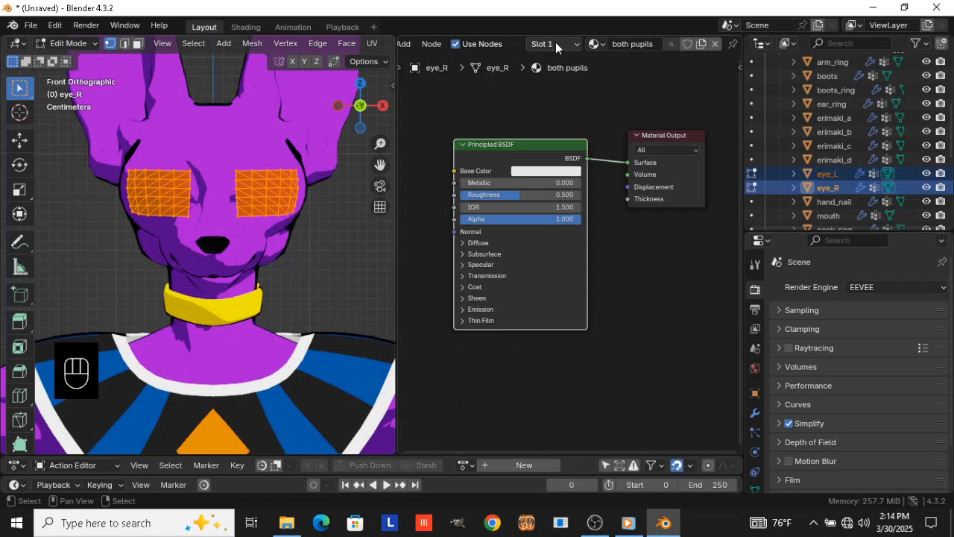
{"action": "left_click", "coordinate": [556, 41]}
{"action": "left_click", "coordinate": [498, 159]}
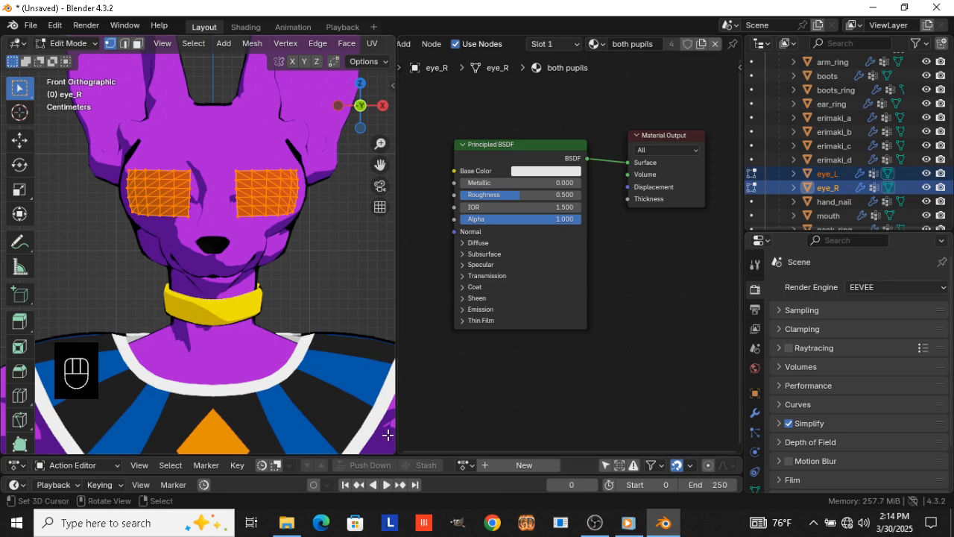
Switch to File Explorer and open the DB Series folder inside VIDEO - YT PROJECTS
{"action": "left_click", "coordinate": [286, 524]}
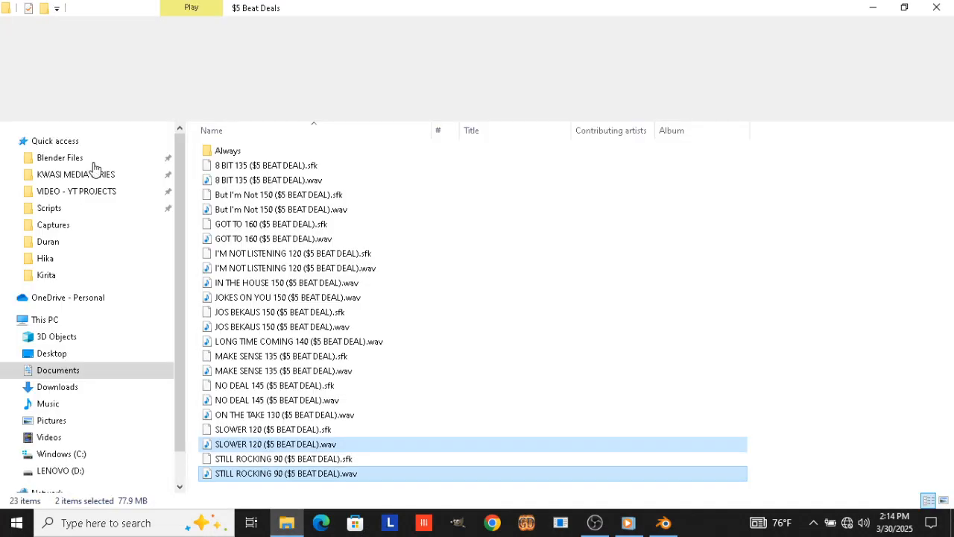
{"action": "left_click", "coordinate": [68, 158]}
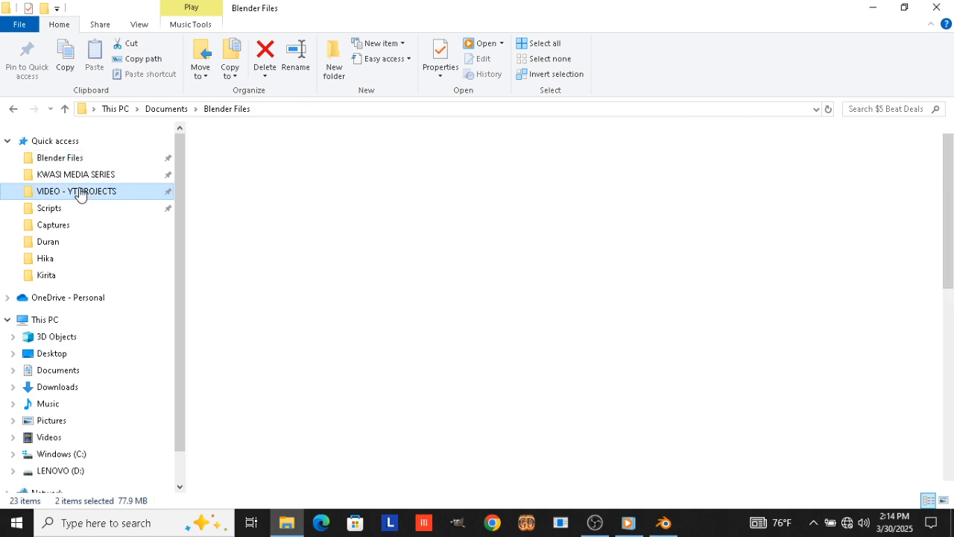
{"action": "left_click", "coordinate": [81, 192]}
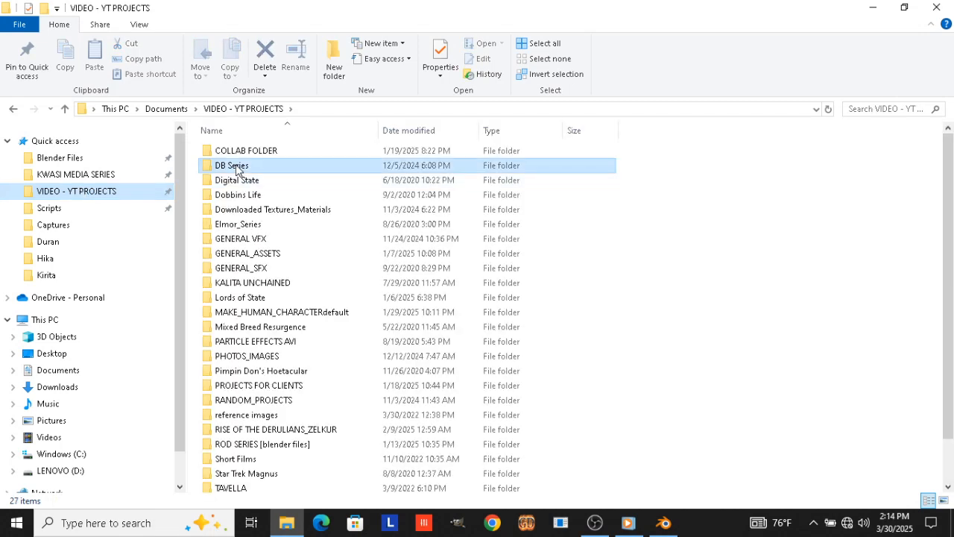
{"action": "left_click", "coordinate": [237, 166]}
{"action": "double_click", "coordinate": [236, 165]}
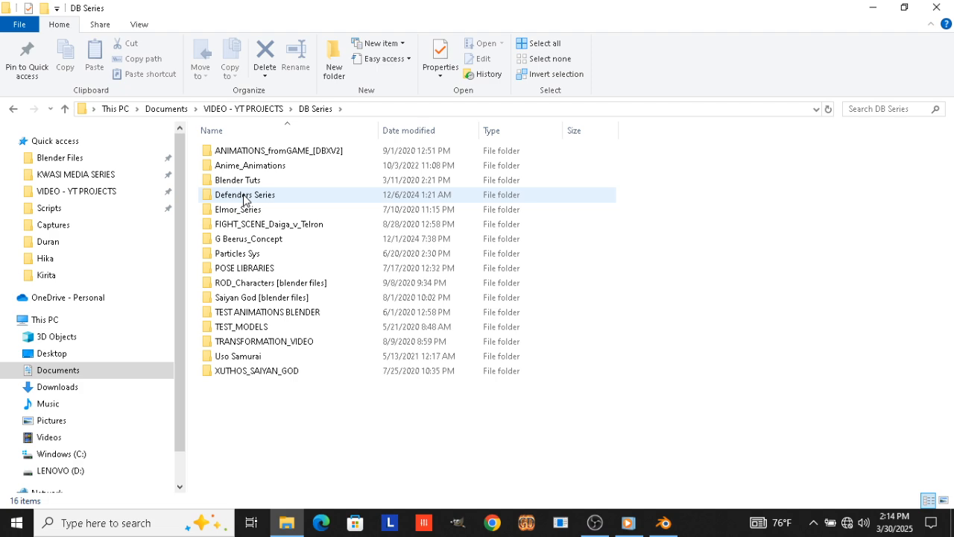
{"action": "left_click", "coordinate": [251, 239]}
{"action": "double_click", "coordinate": [250, 239]}
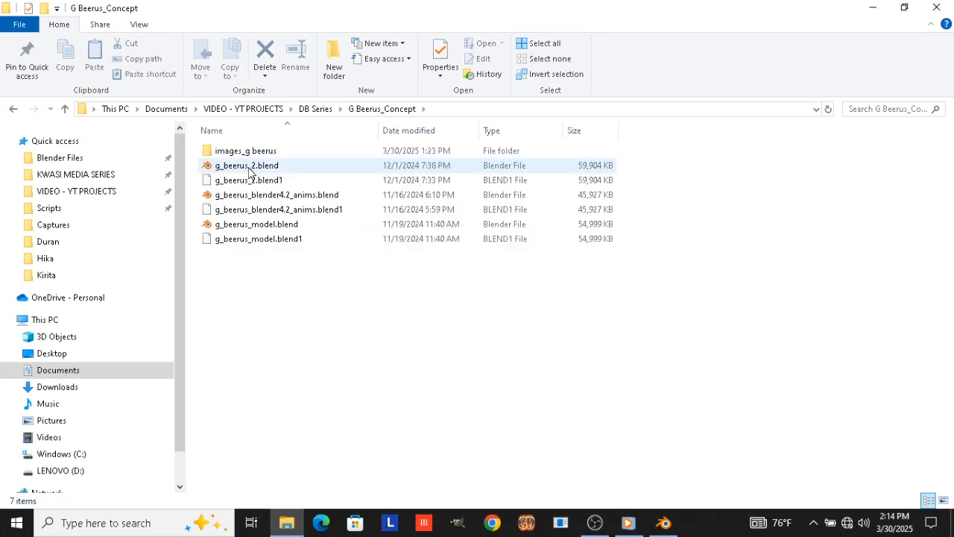
{"action": "left_click", "coordinate": [310, 111]}
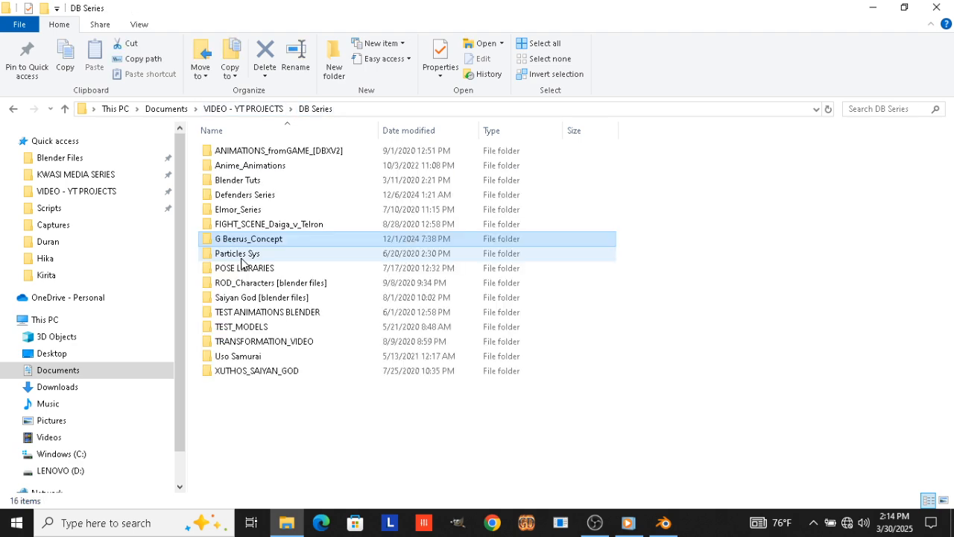
Open the BLS_000_Face_eye folder inside TRANSFORMATION_VIDEO, CHARACTERS, BEERUS_GOD OF DESTRUCTION POWER
{"action": "left_click", "coordinate": [258, 344]}
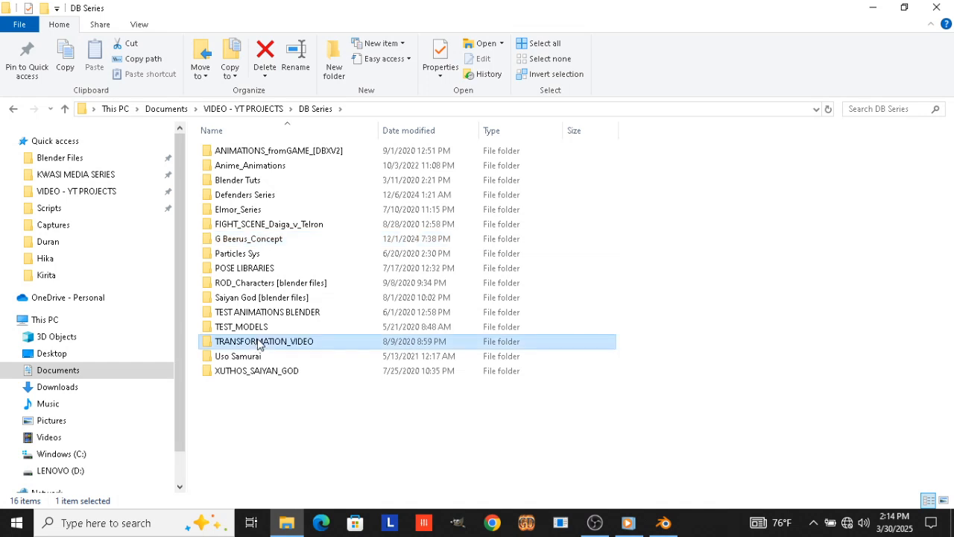
{"action": "double_click", "coordinate": [258, 342]}
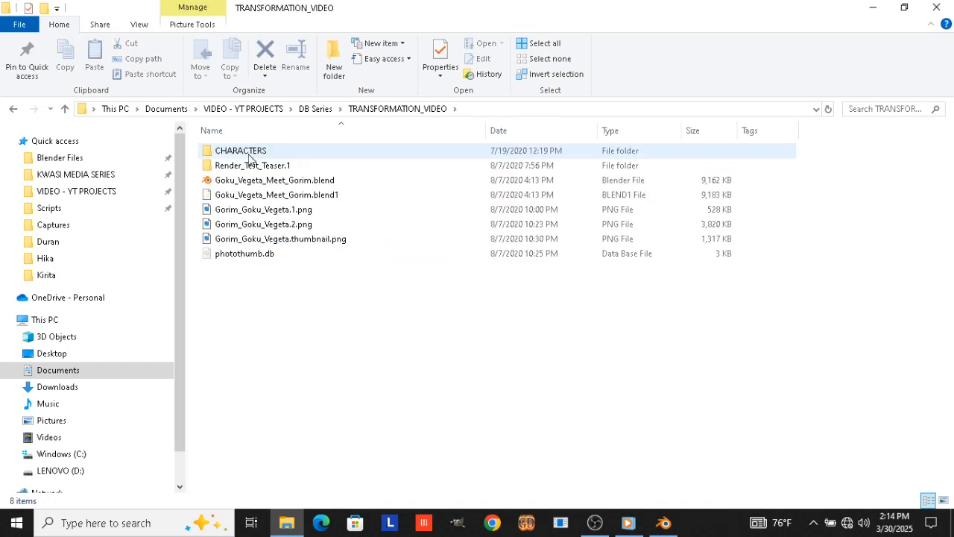
{"action": "double_click", "coordinate": [250, 153]}
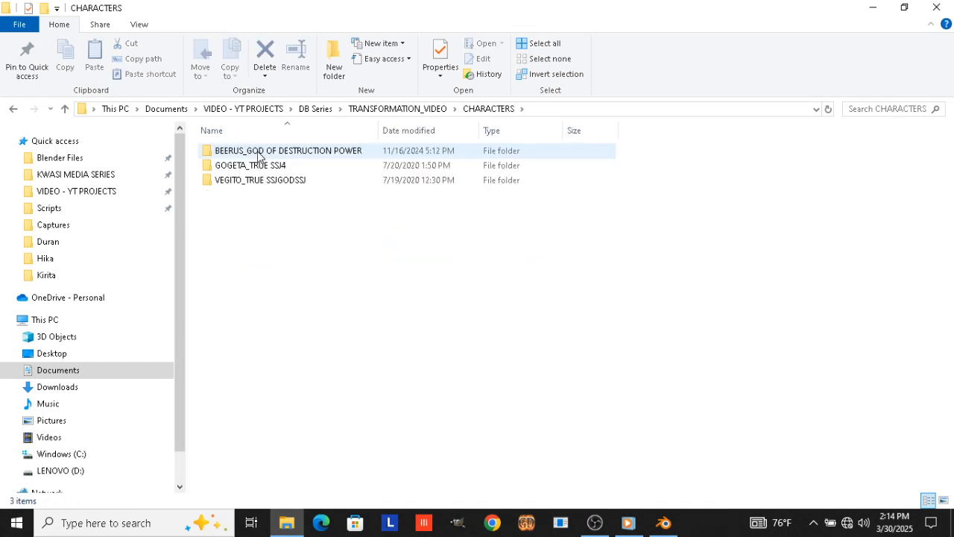
{"action": "double_click", "coordinate": [258, 151]}
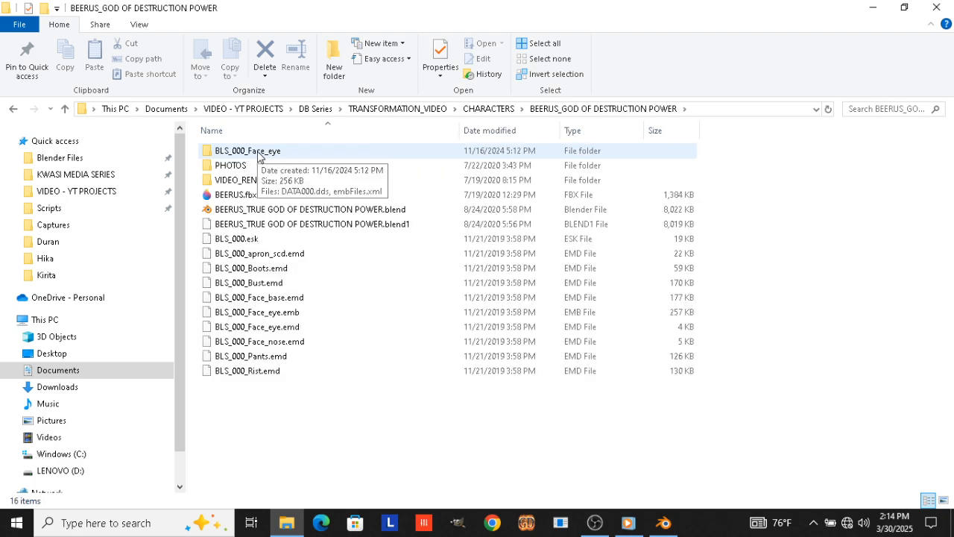
{"action": "double_click", "coordinate": [258, 153]}
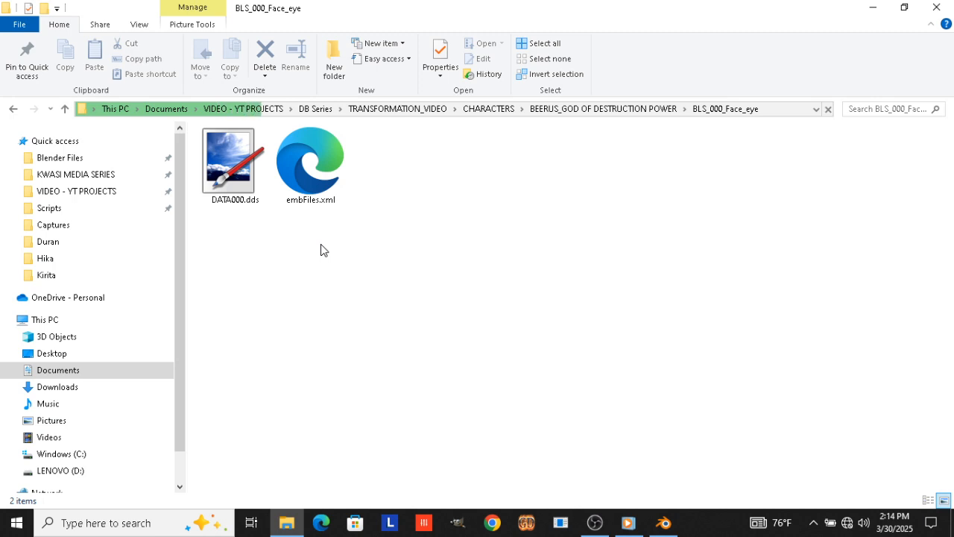
Bring DATA000.dds into Blender's "both pupils" node tree as an image texture and place it ahead of the Principled BSDF
{"action": "left_click", "coordinate": [237, 165]}
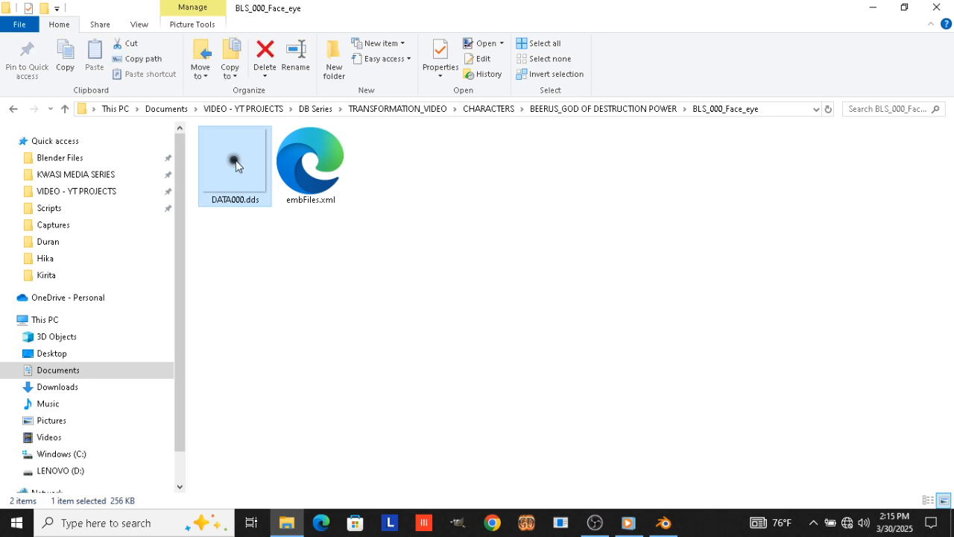
{"action": "left_click_drag", "start_coordinate": [235, 161], "coordinate": [485, 367]}
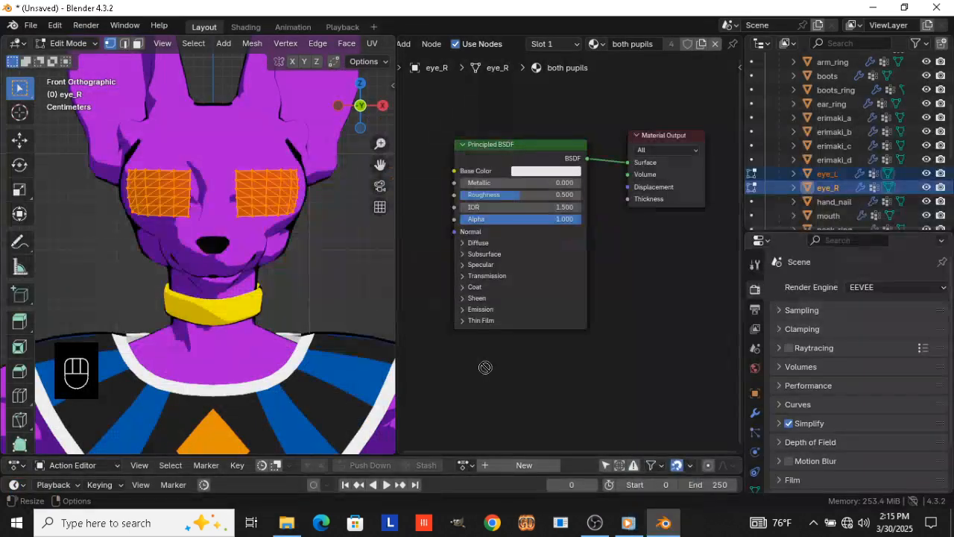
{"action": "left_click_drag", "start_coordinate": [566, 368], "coordinate": [566, 368]}
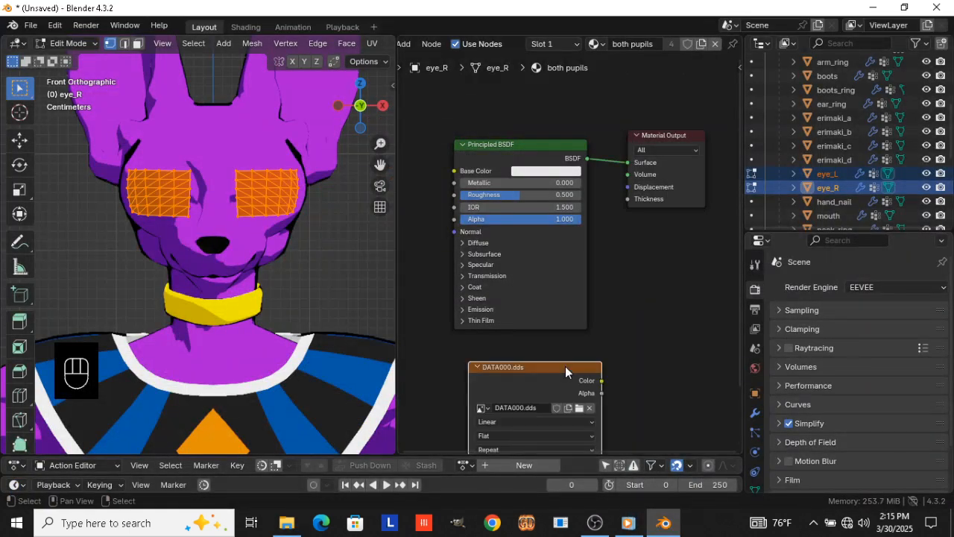
{"action": "scroll", "coordinate": [566, 366], "scroll_direction": "down", "scroll_amount": 6}
{"action": "middle_click_drag", "start_coordinate": [543, 369], "coordinate": [646, 348]}
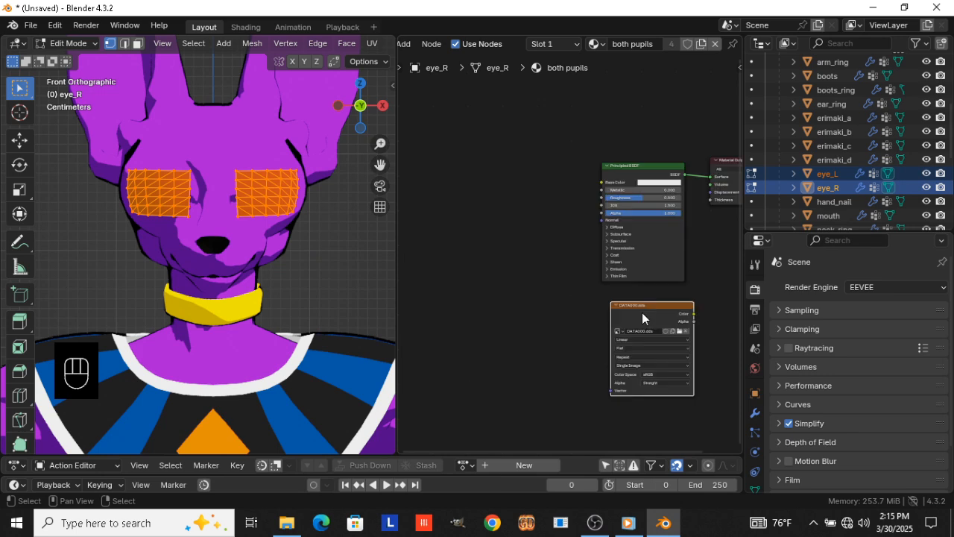
{"action": "left_click_drag", "start_coordinate": [642, 313], "coordinate": [588, 184]}
Connect the DATA000.dds texture's Color to the Principled BSDF's Base Color and its Alpha to the Alpha input
{"action": "scroll", "coordinate": [553, 192], "scroll_direction": "up", "scroll_amount": 3}
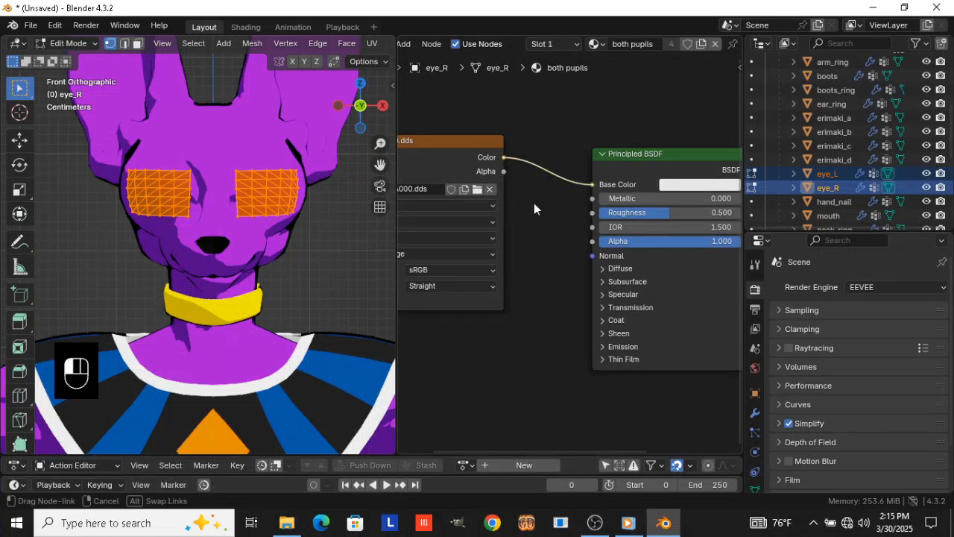
{"action": "left_click_drag", "start_coordinate": [605, 250], "coordinate": [604, 252]}
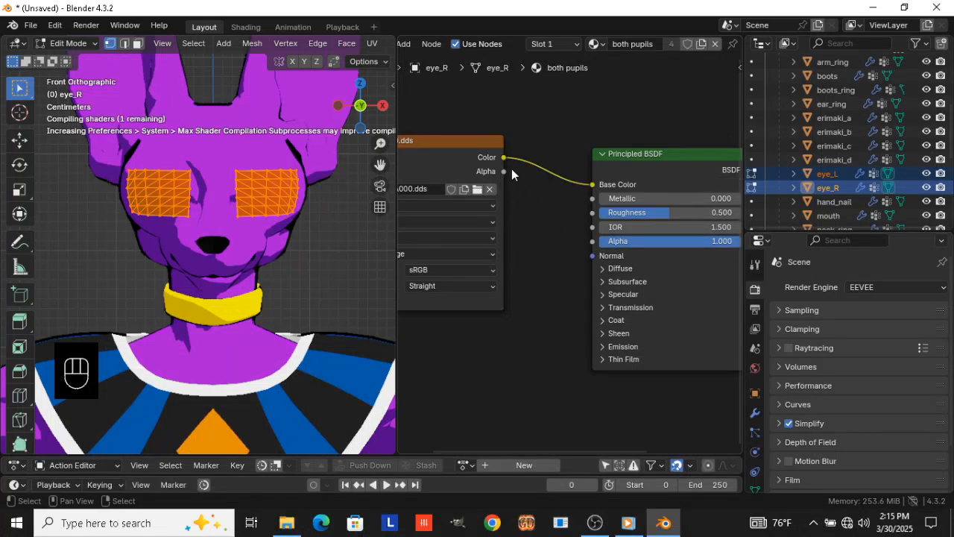
{"action": "left_click_drag", "start_coordinate": [504, 172], "coordinate": [589, 245]}
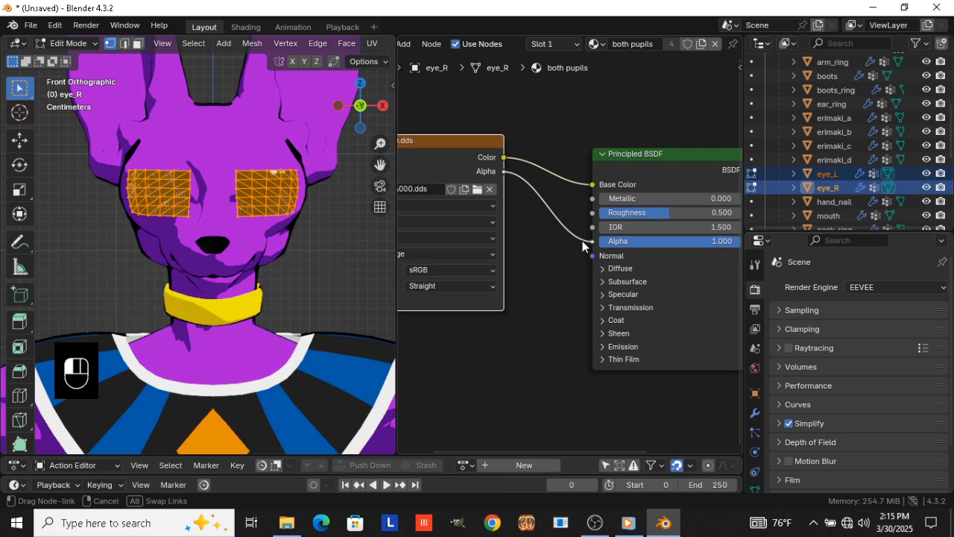
{"action": "left_click_drag", "start_coordinate": [614, 332], "coordinate": [563, 239]}
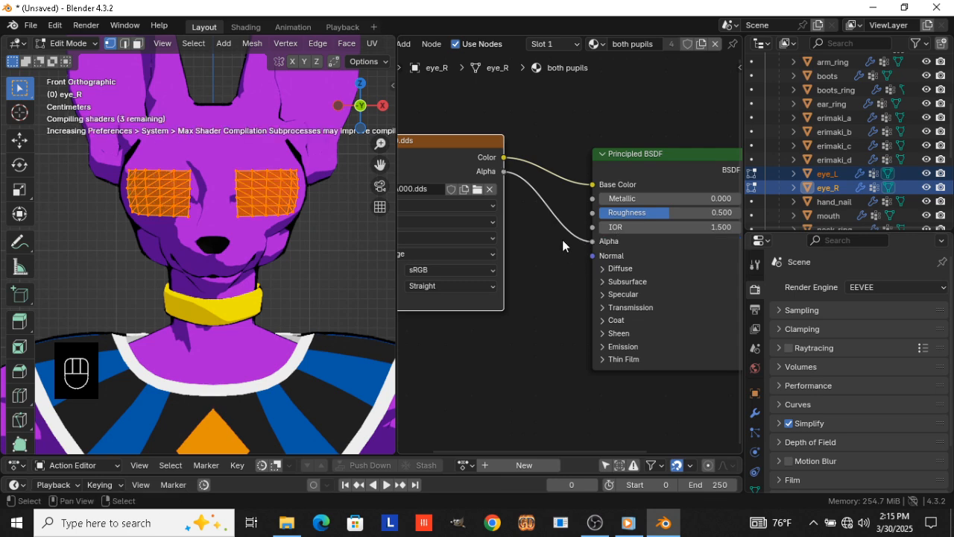
Set the Principled BSDF's Roughness to 1
{"action": "left_click", "coordinate": [634, 211]}
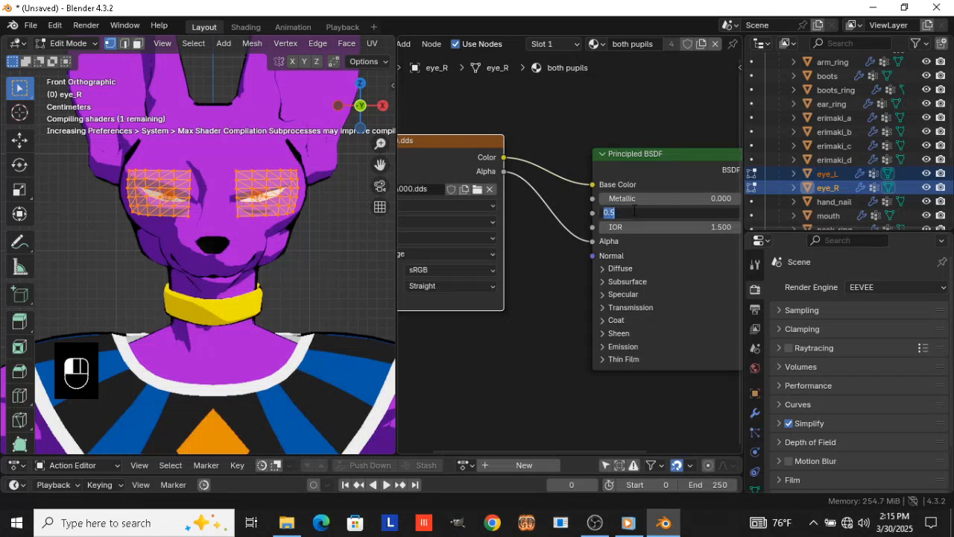
{"action": "type", "text": "1"}
{"action": "key", "text": "Return"}
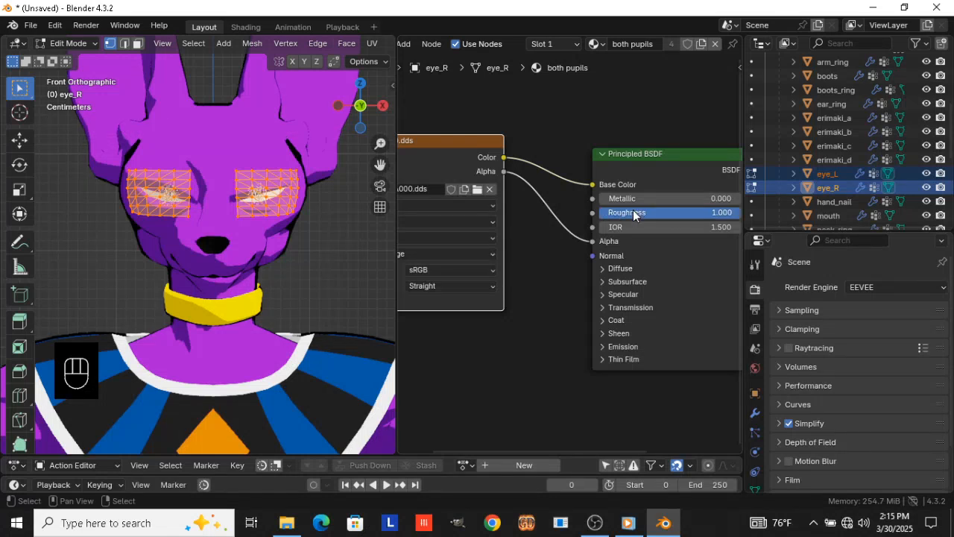
Change the "both pupils" material's render method to Blended
{"action": "key", "text": "n"}
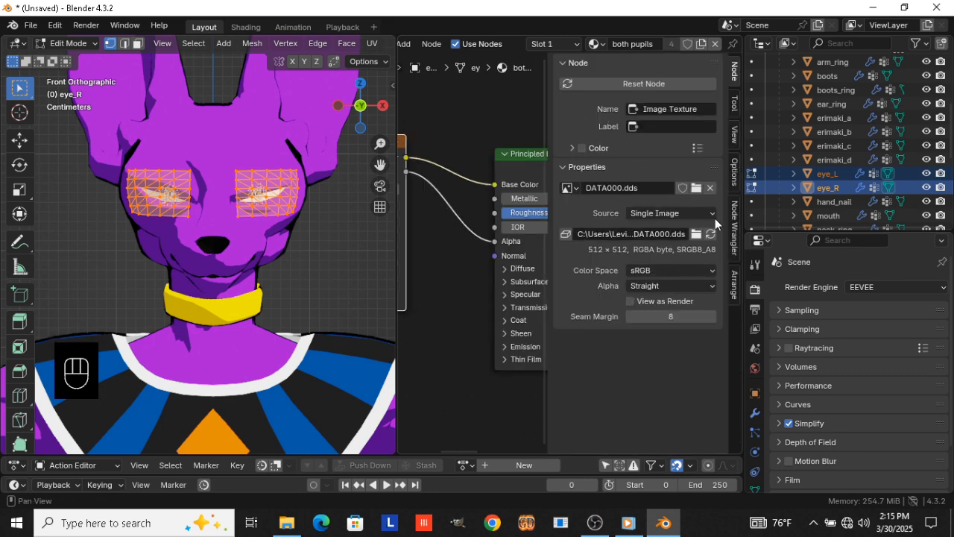
{"action": "left_click", "coordinate": [735, 175]}
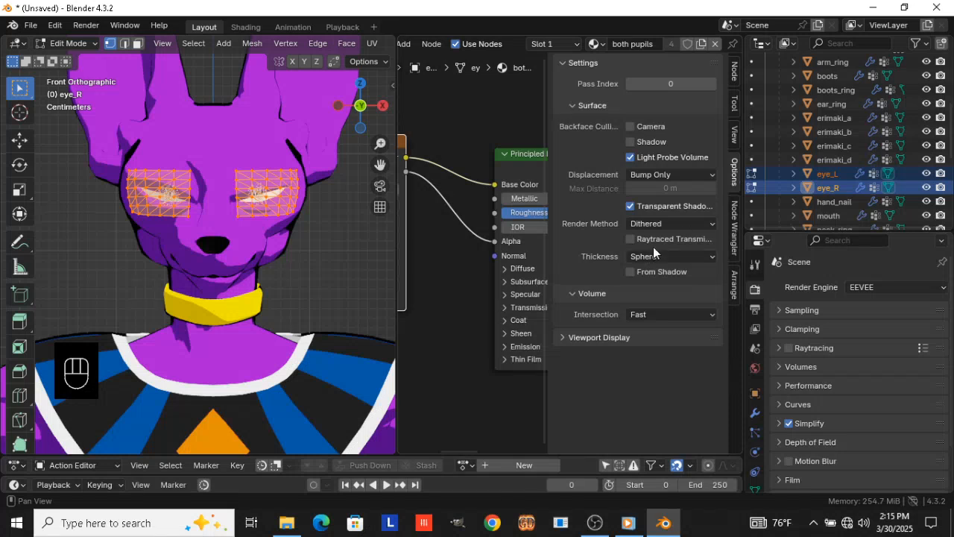
{"action": "left_click", "coordinate": [660, 225]}
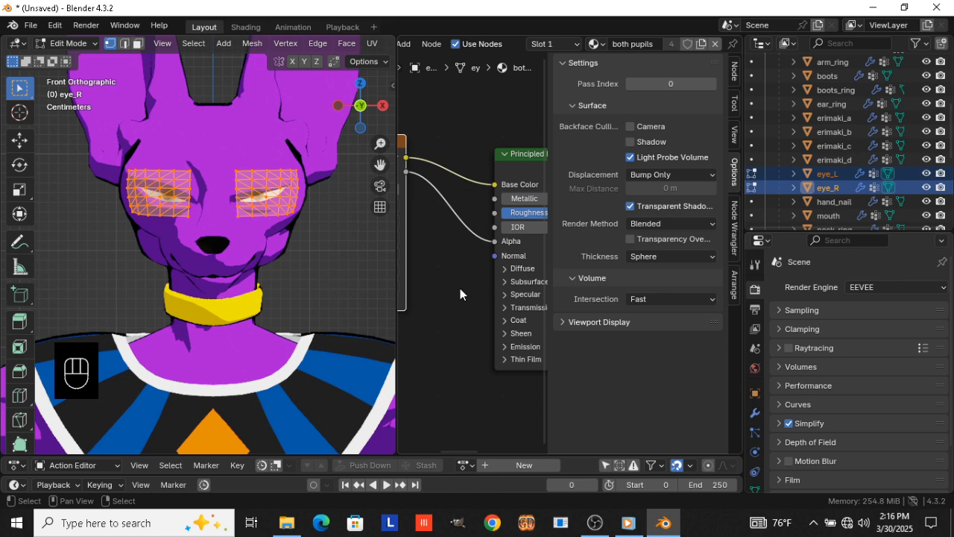
{"action": "key", "text": "n"}
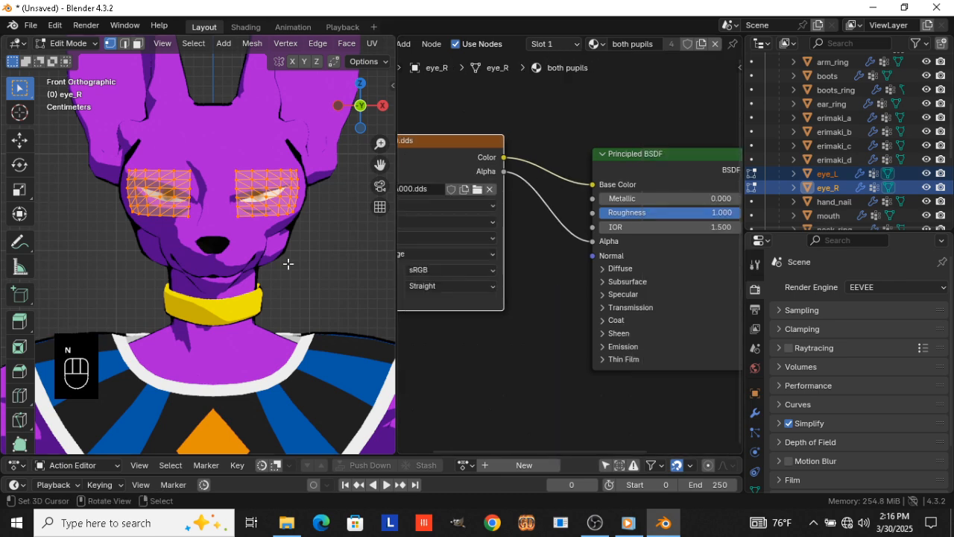
Return both eyes to Object Mode, clear their location offset, and inspect their fit on the face from the side
{"action": "key", "text": "Tab"}
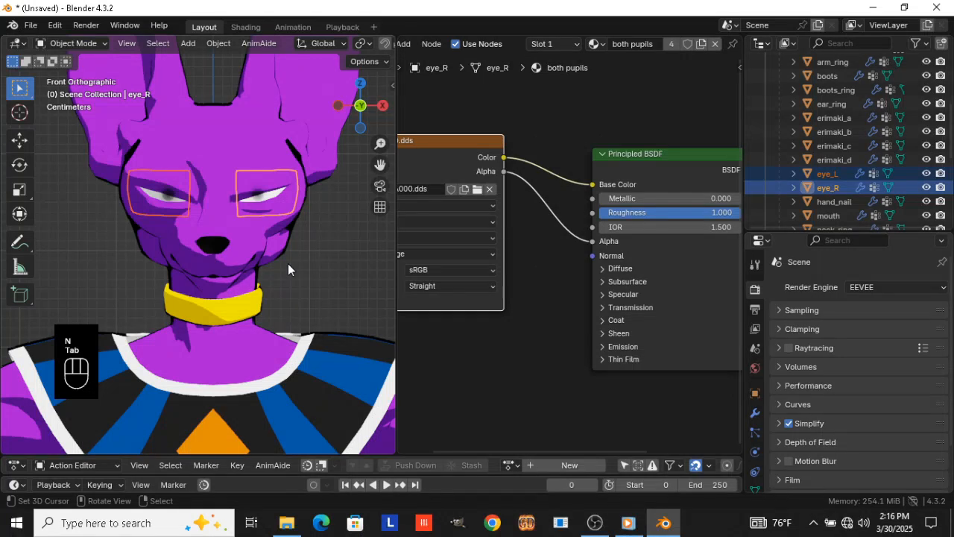
{"action": "key", "text": "alt+g"}
{"action": "key", "text": "KP_6"}
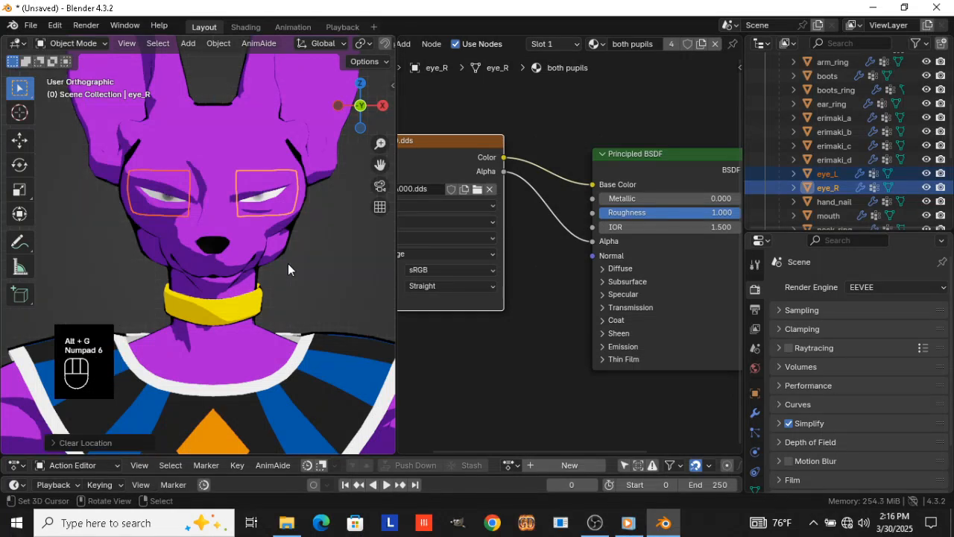
{"action": "key", "text": "KP_6"}
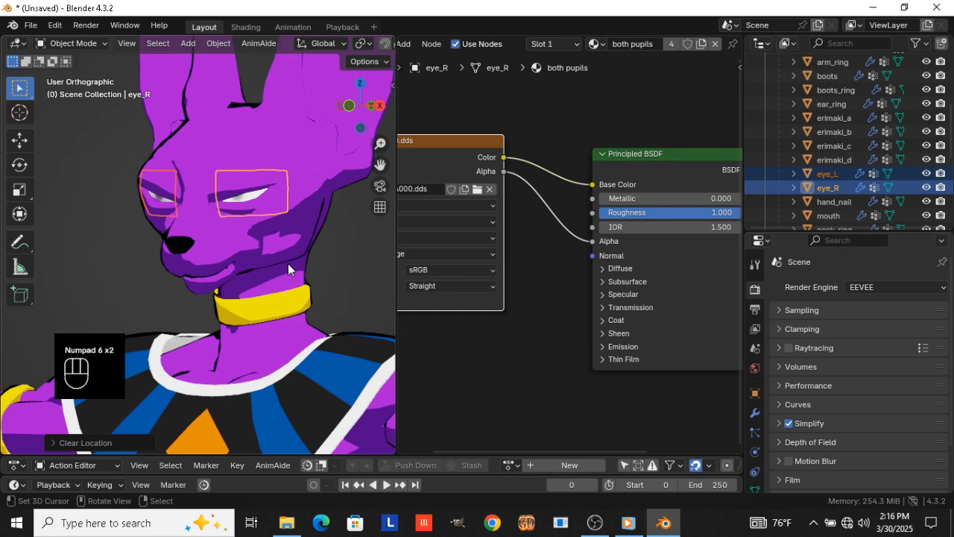
{"action": "key", "text": "KP_6"}
{"action": "key", "text": "KP_6"}
{"action": "key", "text": "KP_4"}
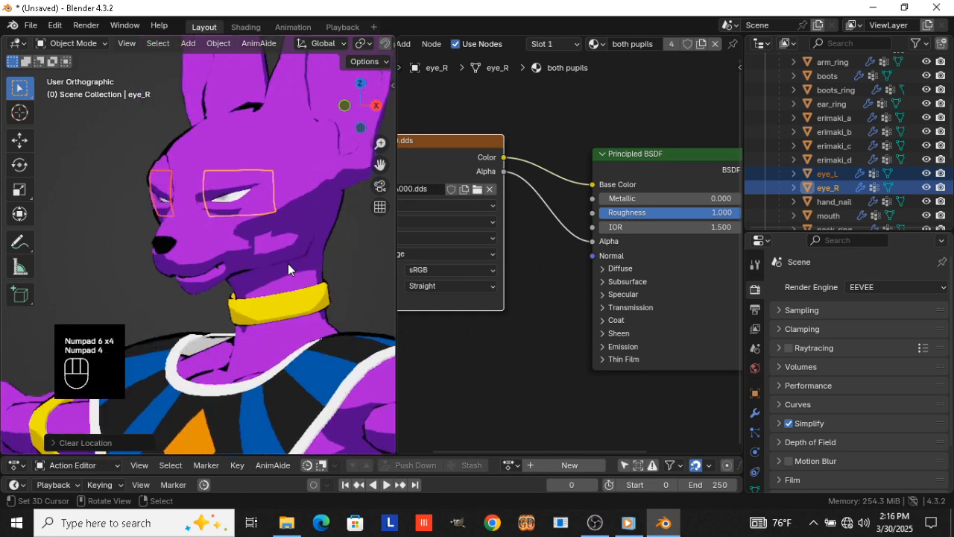
{"action": "key", "text": "KP_4"}
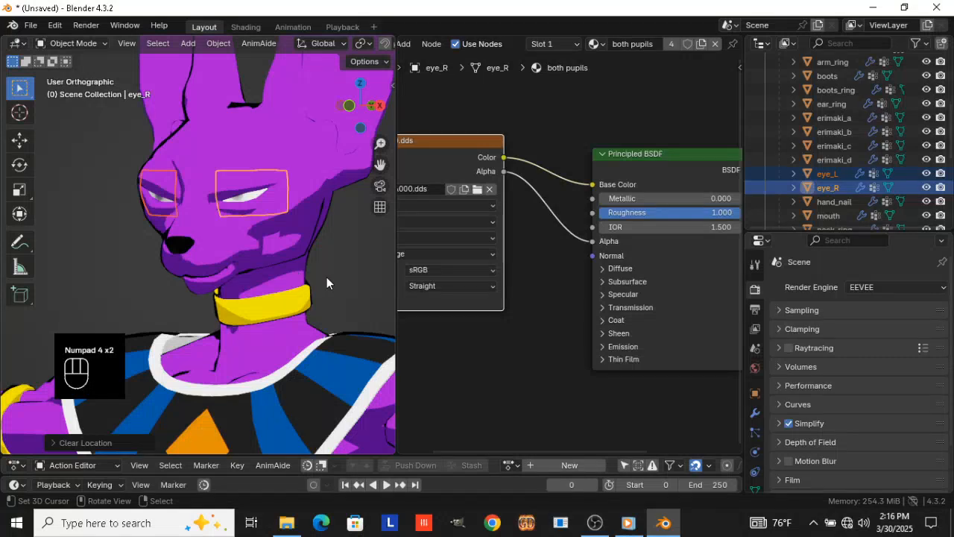